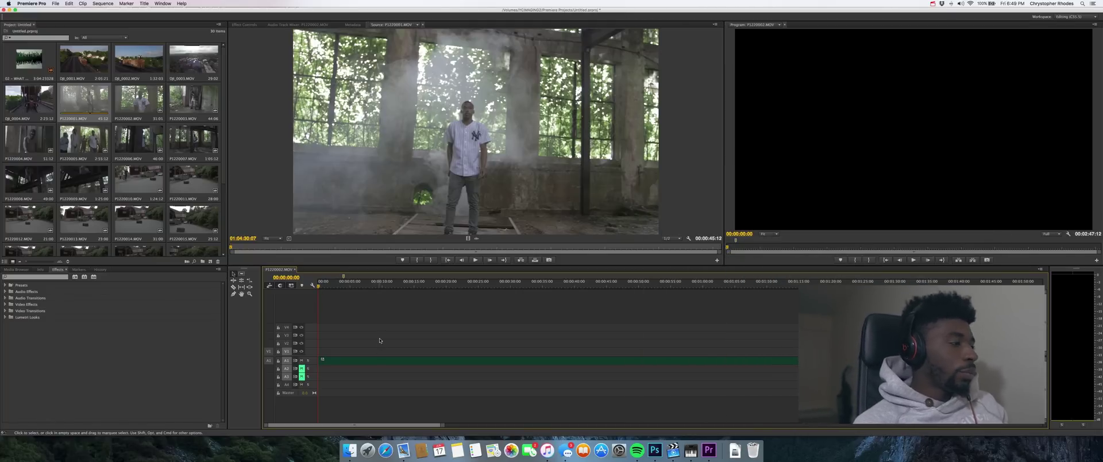
Step: Play the song in the timeline from the sequence start up to the marker to hear the sync cue
click(381, 362)
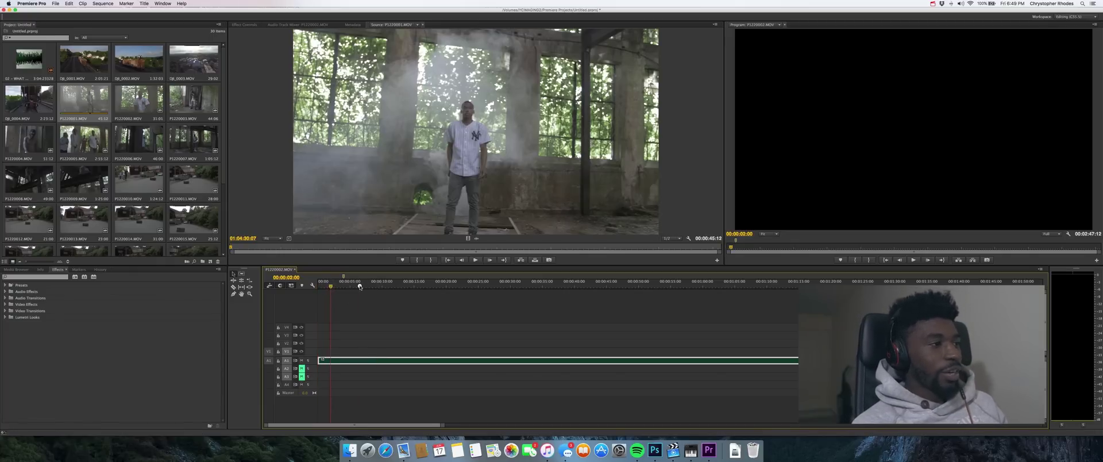
key(Home)
key(space)
key(space)
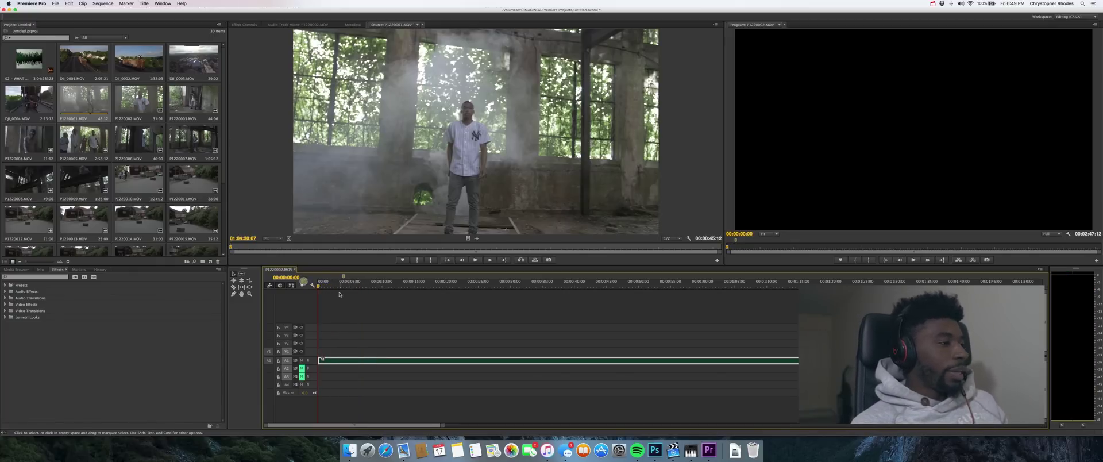
key(space)
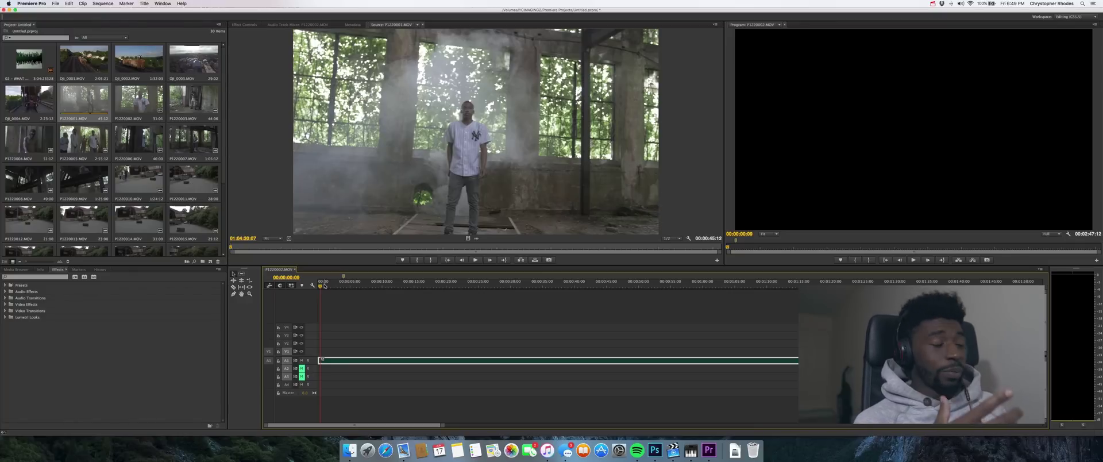
click(342, 306)
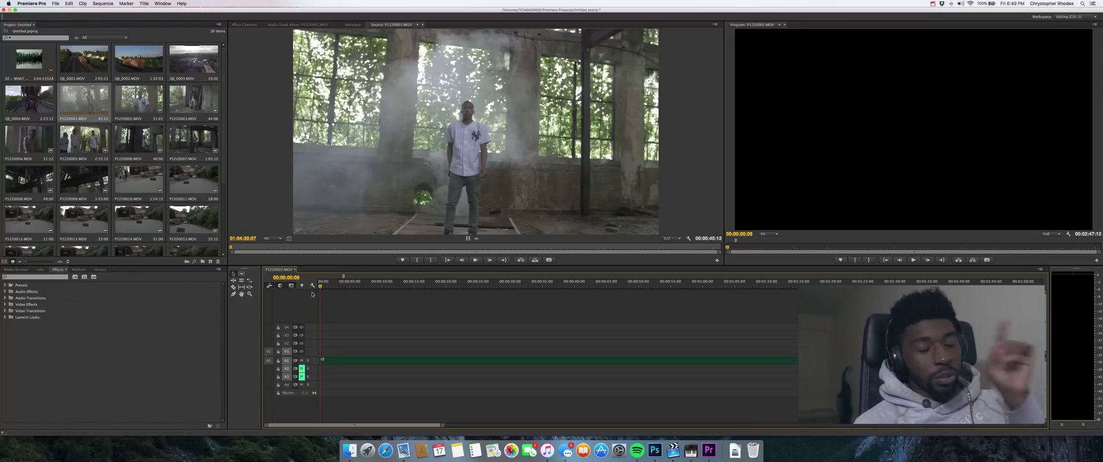
key(space)
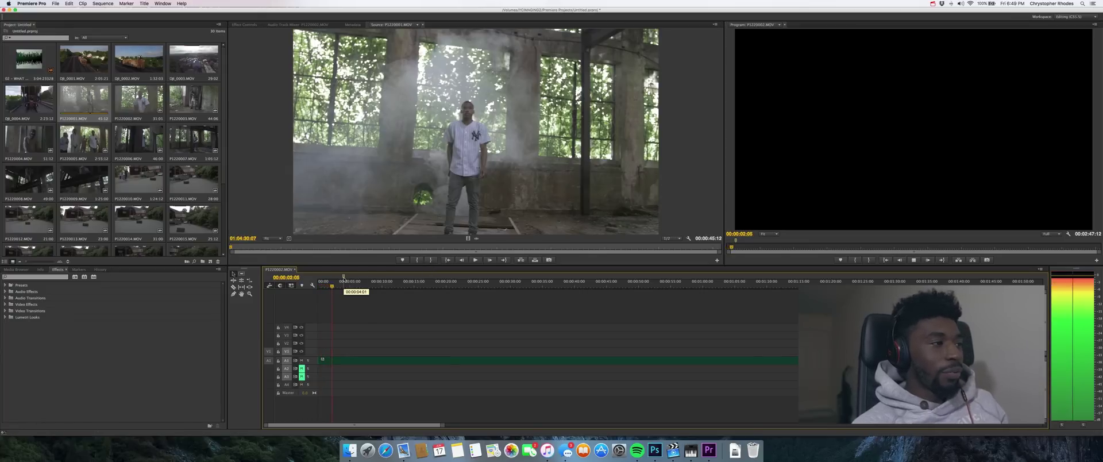
key(space)
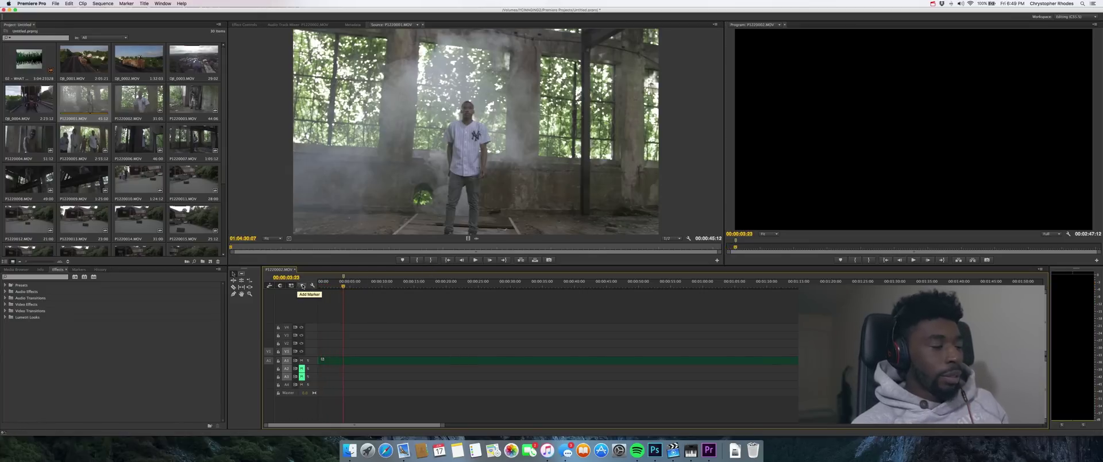
Step: Replay the song around the marker to check its timing, and return the playhead to the sequence start
drag(344, 286, 341, 286)
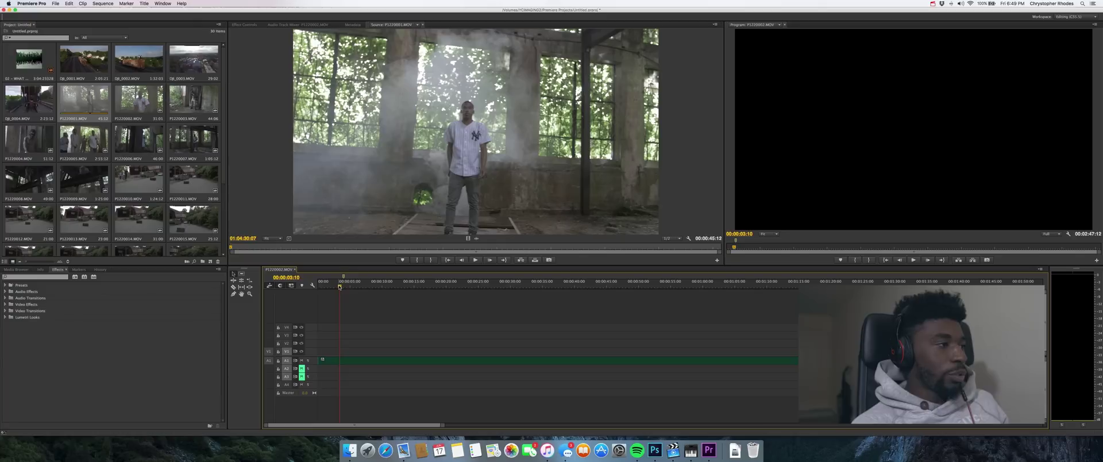
key(space)
drag(339, 286, 332, 287)
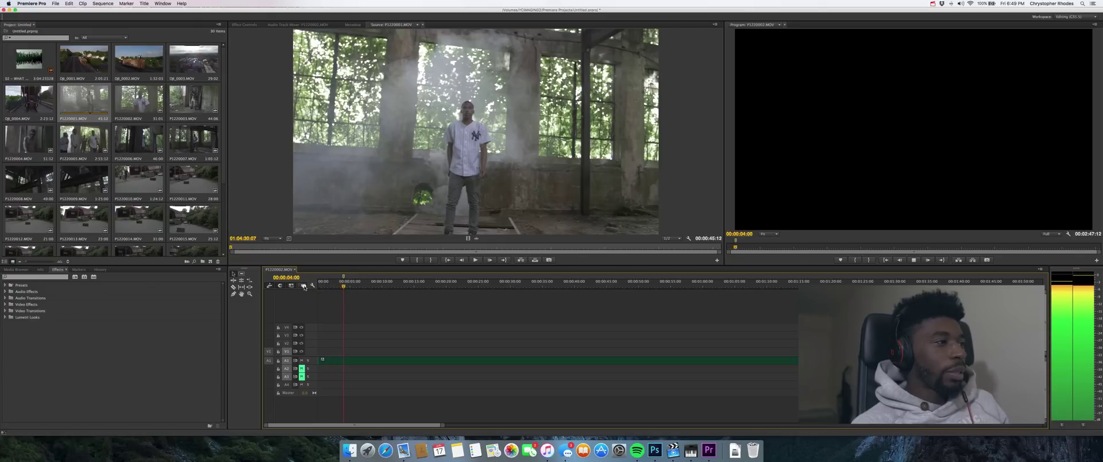
key(space)
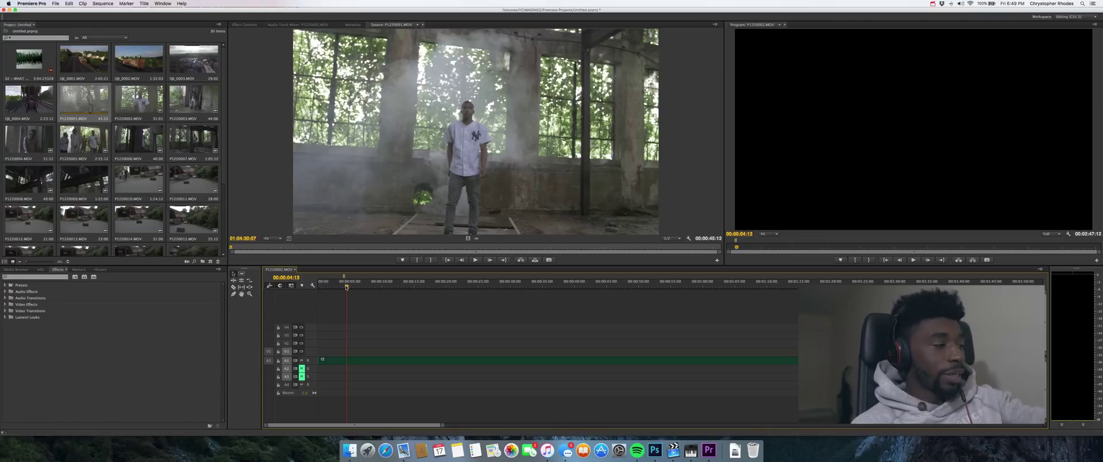
drag(345, 286, 318, 286)
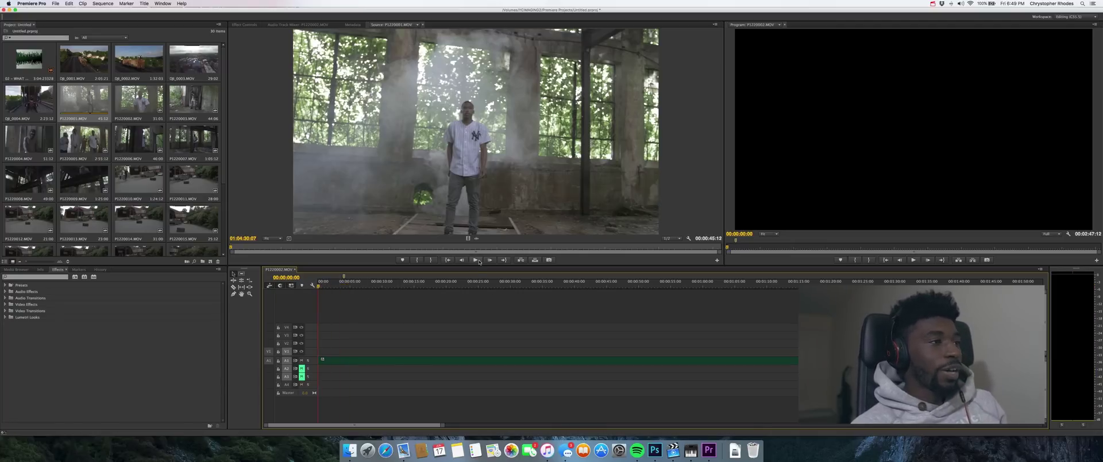
Step: Find the sync cue in the P1220001.MOV source clip and set its In point there
click(245, 245)
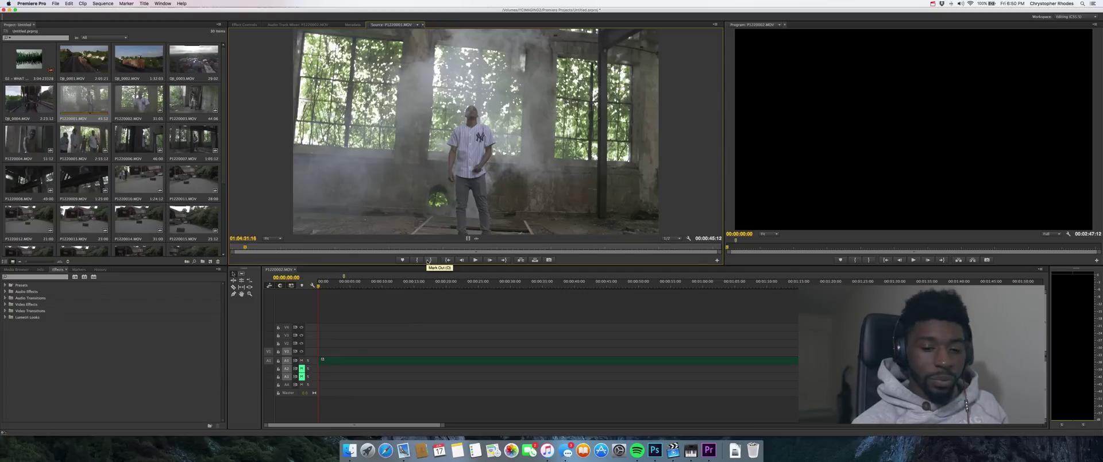
click(480, 262)
click(281, 245)
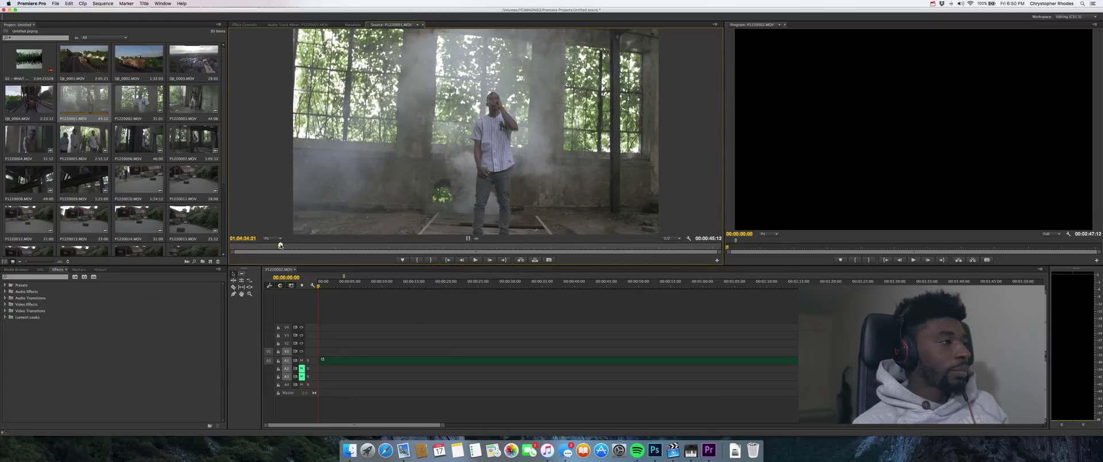
key(space)
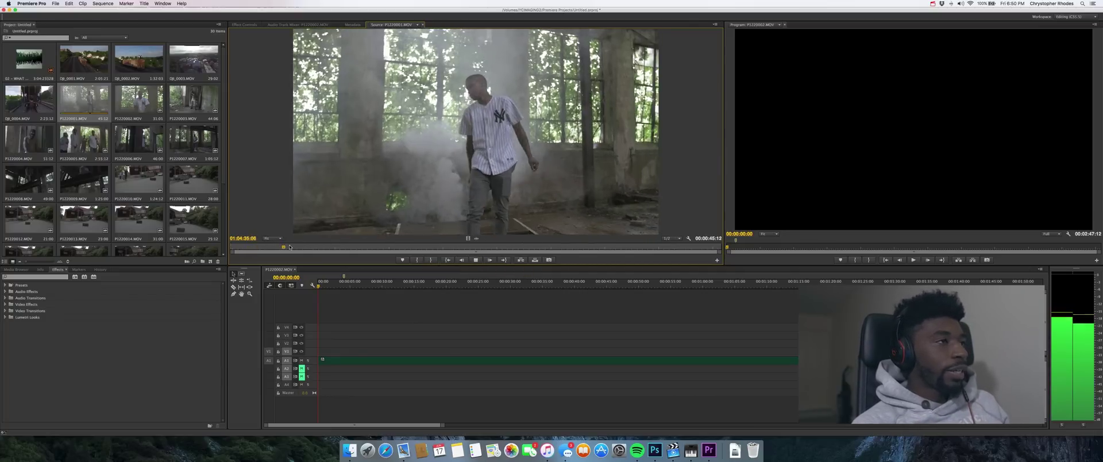
click(419, 261)
key(space)
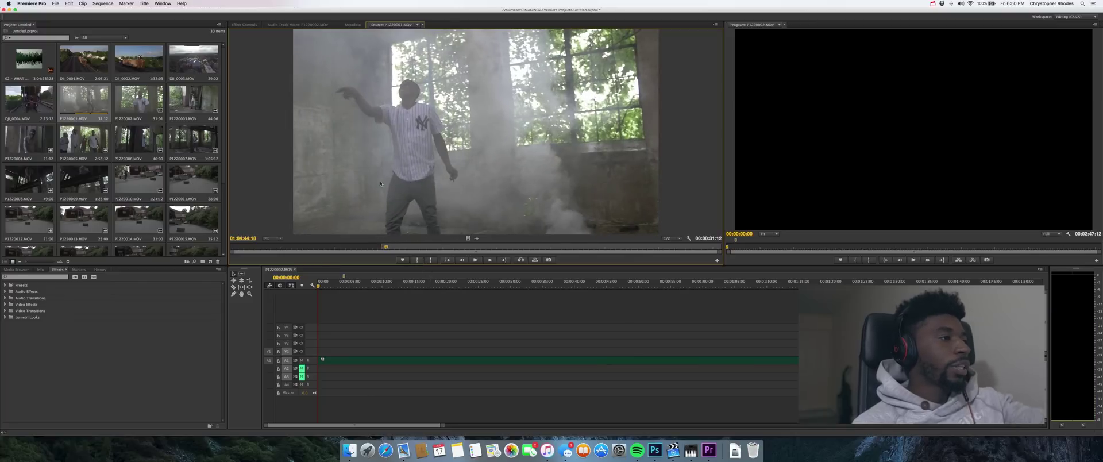
Step: Place the trimmed P1220001.MOV on video track 2 at the marker and play the sequence to check its sync
drag(408, 163, 344, 343)
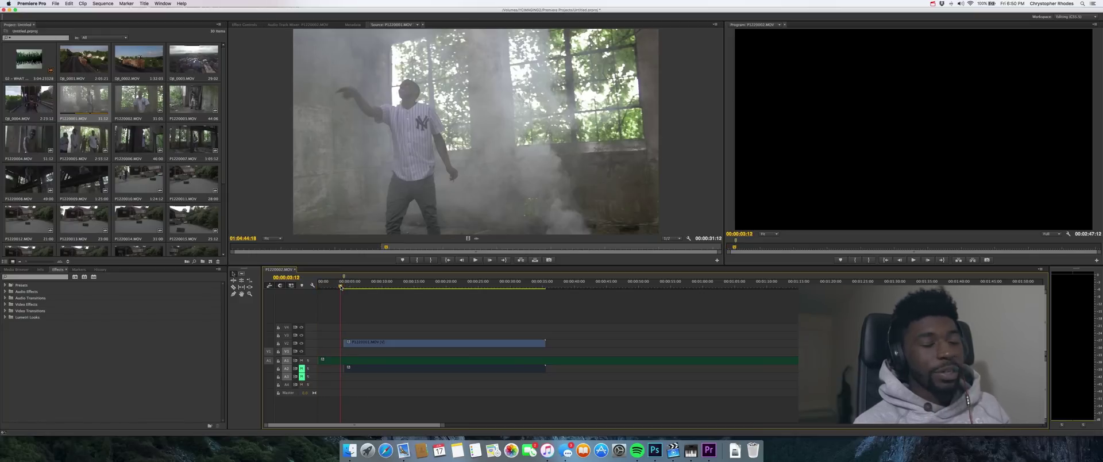
key(space)
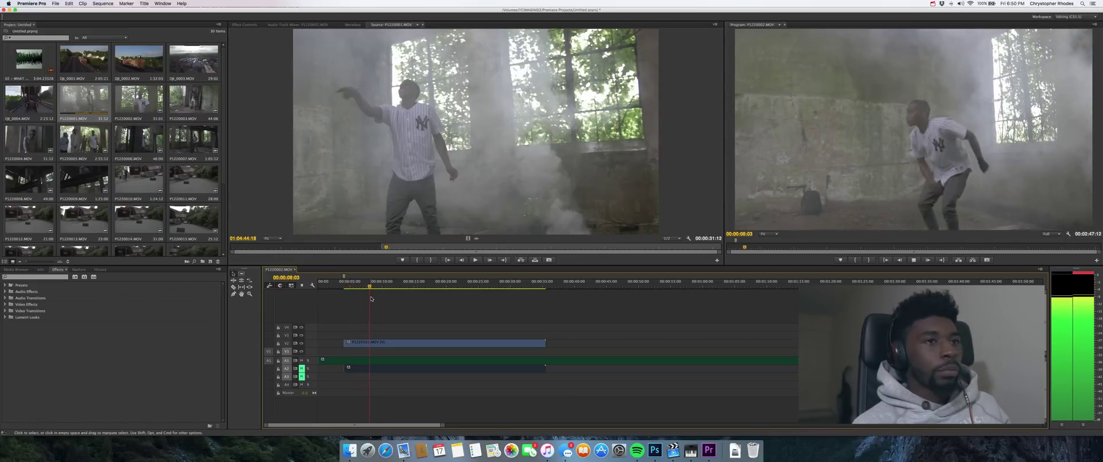
key(space)
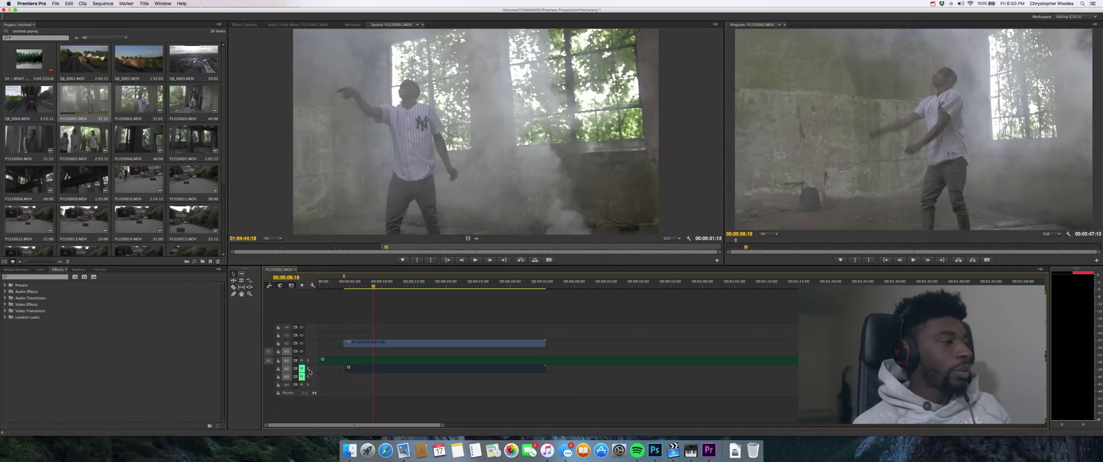
Step: Open P1220002.MOV as the source, play it from the start and set an In point at the sync cue
click(144, 99)
double_click(143, 100)
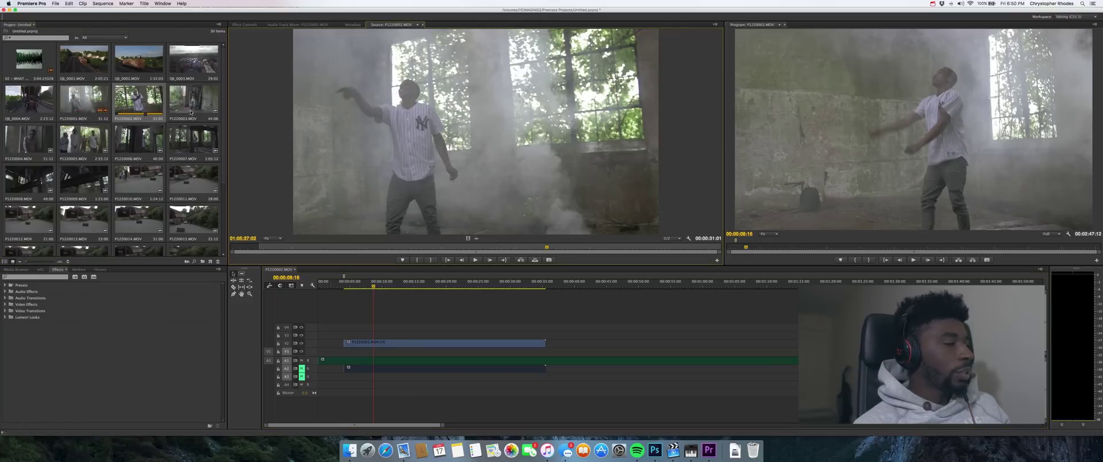
key(Home)
key(space)
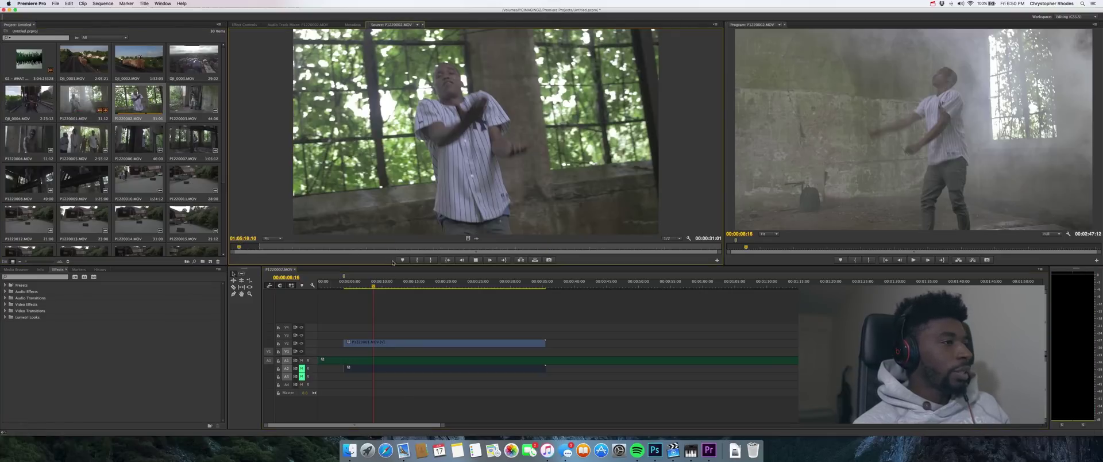
click(417, 260)
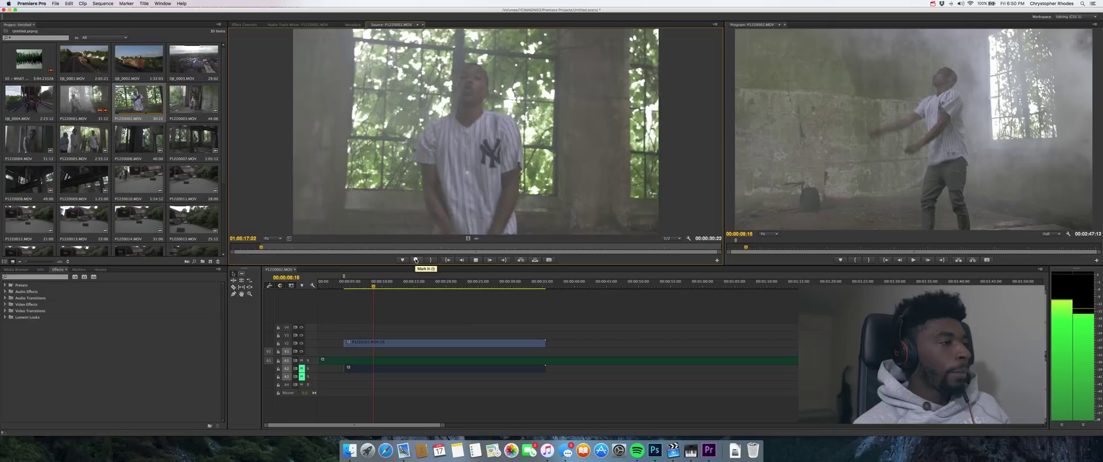
Step: Place the trimmed P1220002.MOV on video track 3 at the marker and play the sequence to check its sync
drag(404, 218, 344, 336)
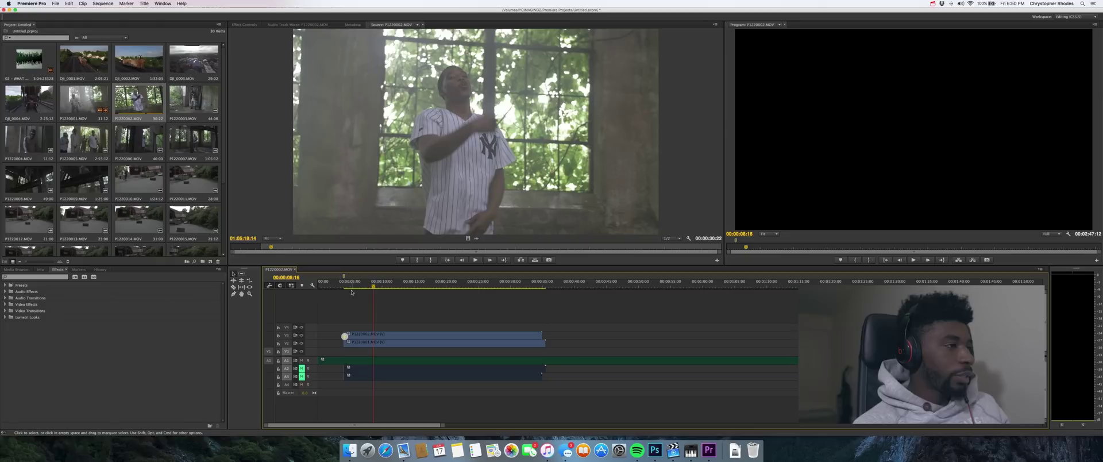
click(351, 282)
key(space)
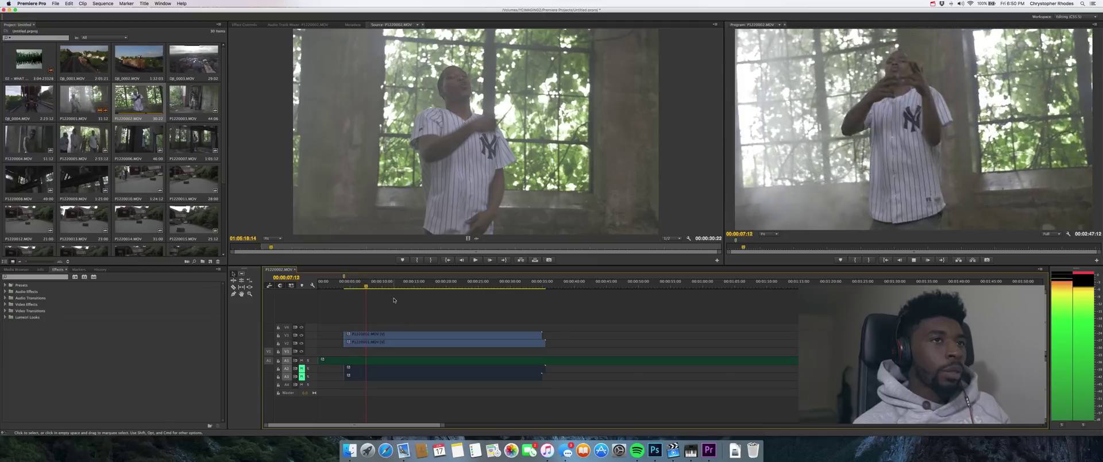
key(space)
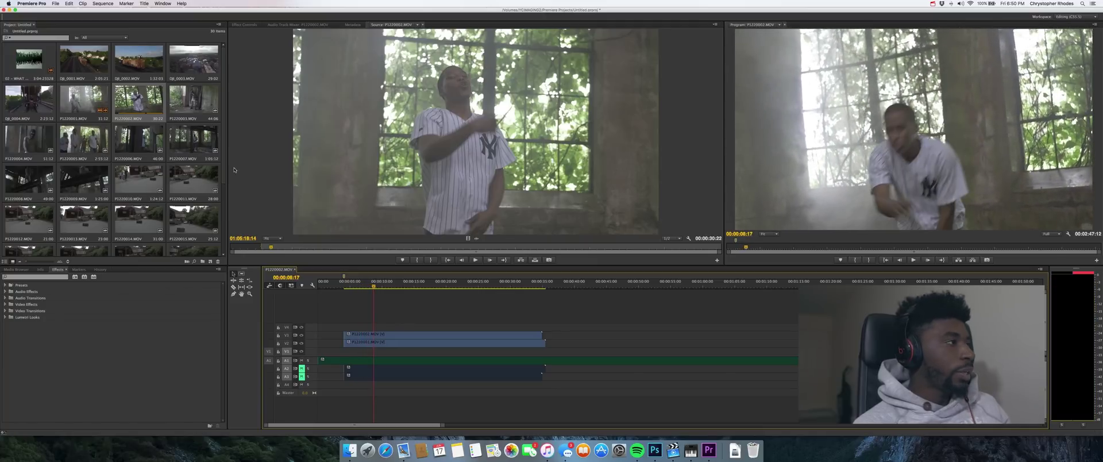
Step: Preview P1220003.MOV as the source clip
double_click(195, 108)
click(476, 260)
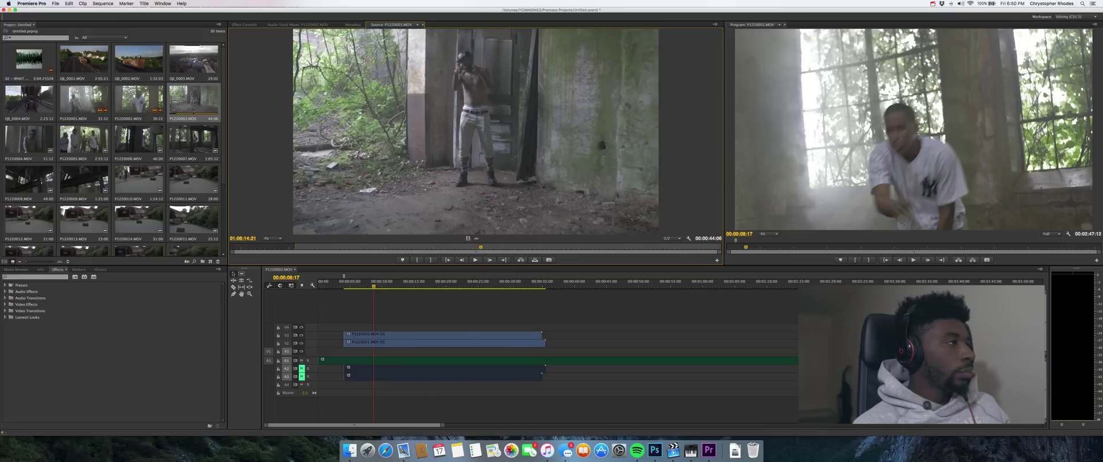
key(space)
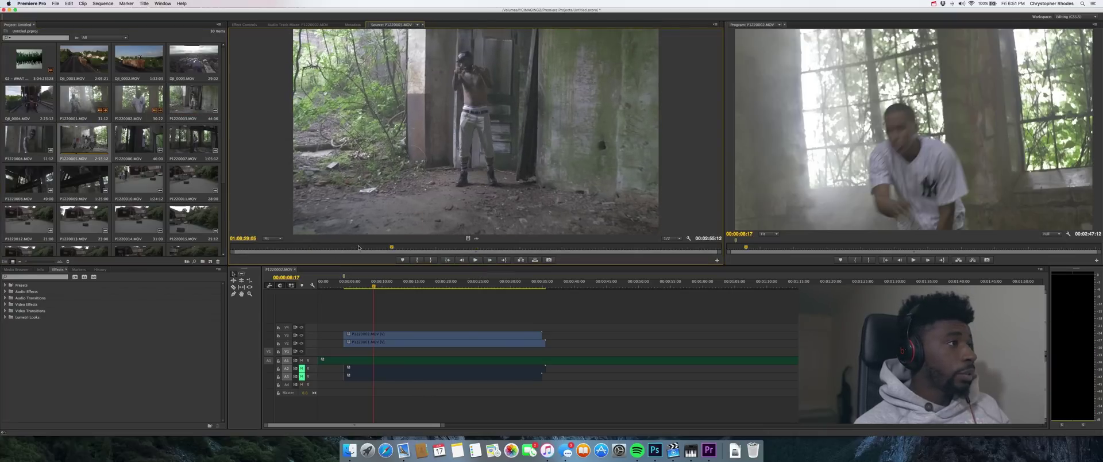
Step: Play the P1220005.MOV source clip from its start and set an In point at the sync cue
click(395, 248)
drag(395, 248, 231, 249)
key(space)
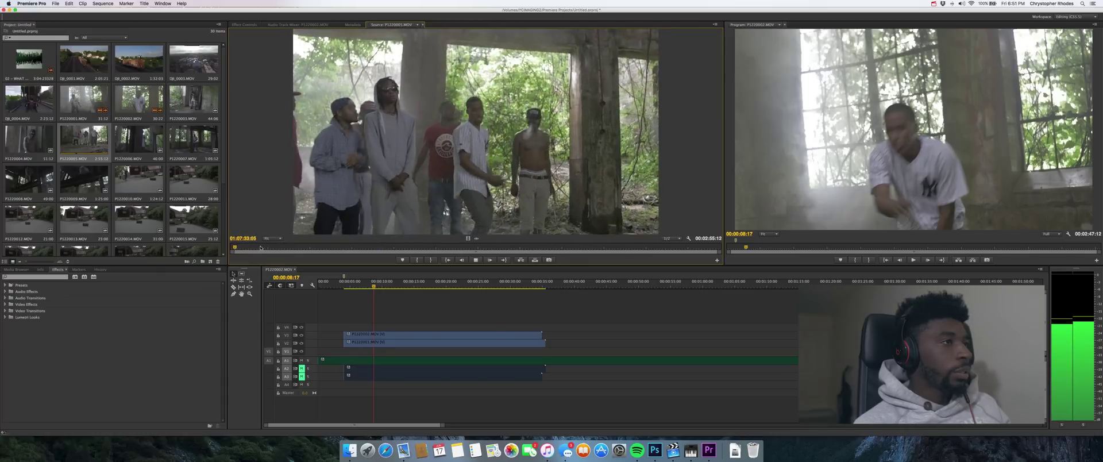
key(XF86AudioRaiseVolume)
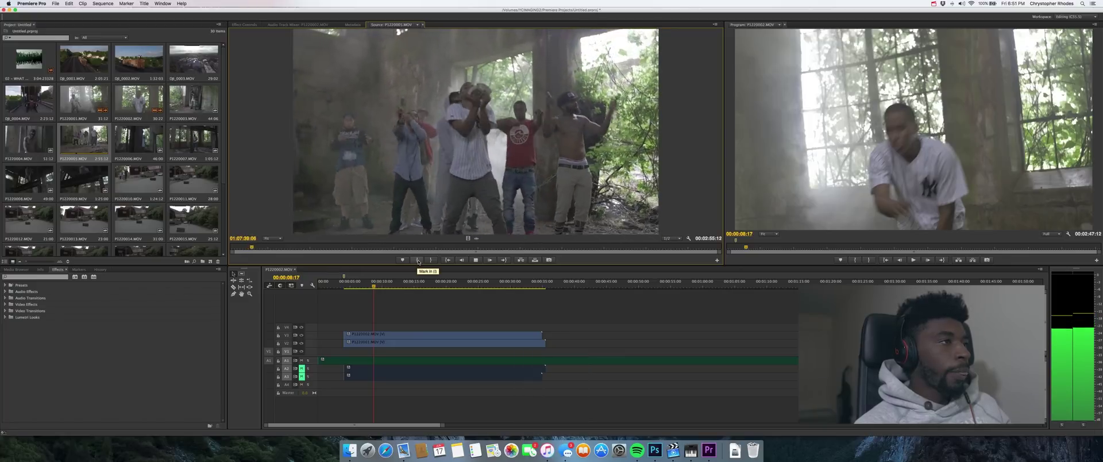
click(417, 259)
key(space)
Step: Place the trimmed P1220005.MOV on video track 4 at the marker, check its sync, and mute audio track 4
drag(366, 260, 346, 327)
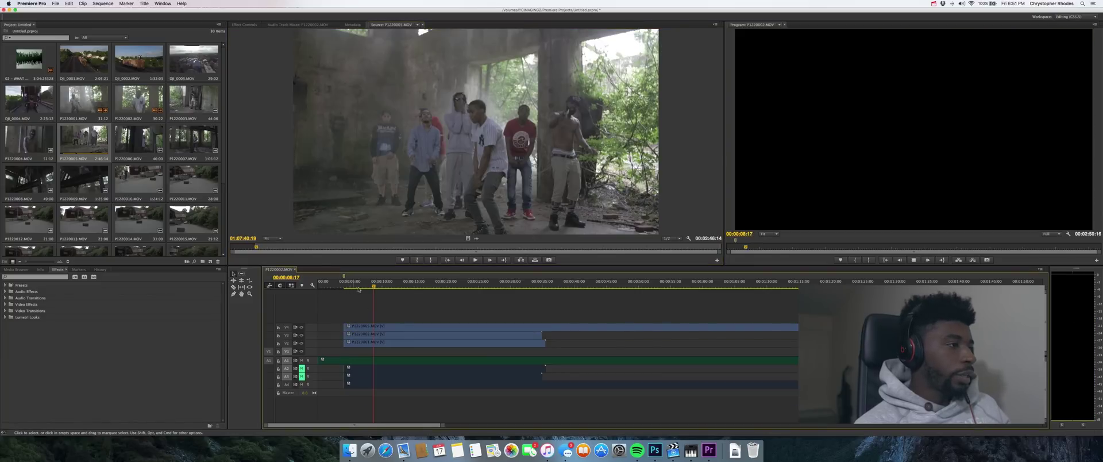
click(377, 286)
key(space)
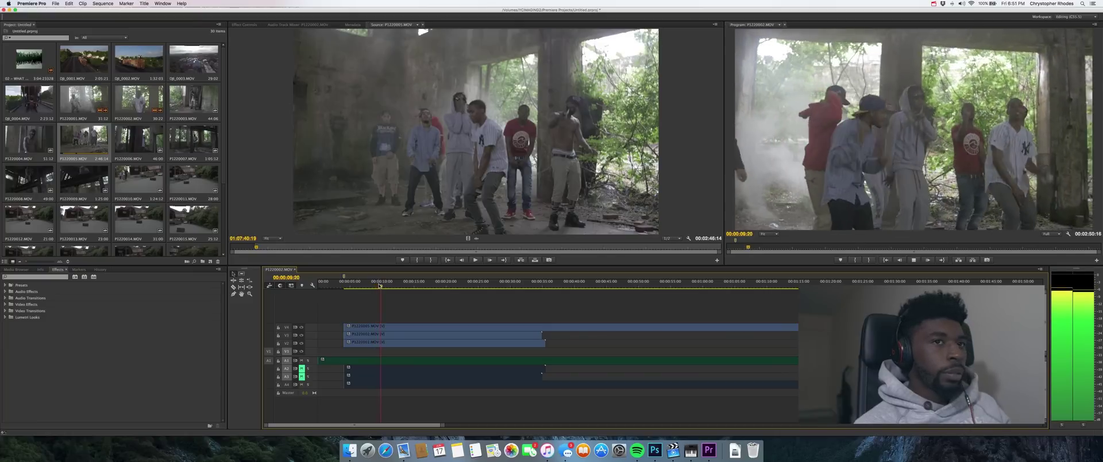
key(space)
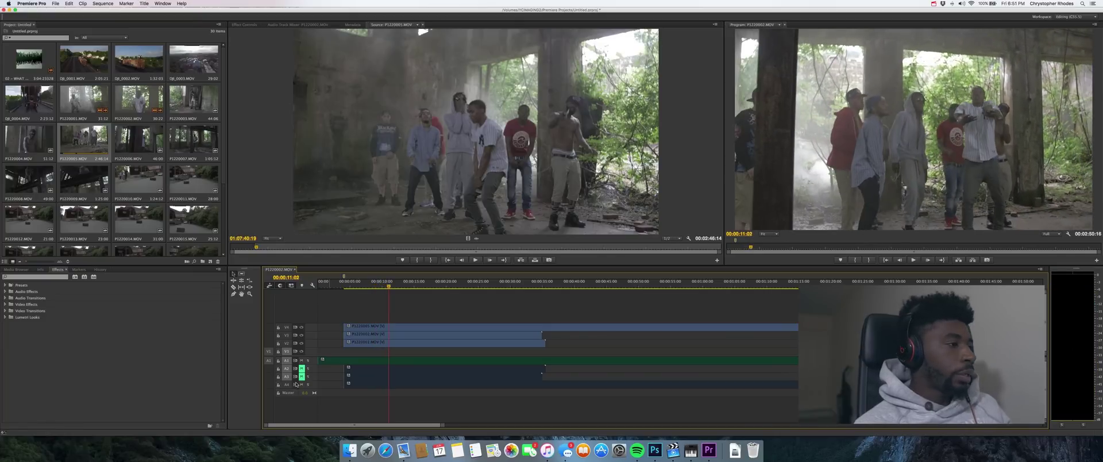
click(301, 384)
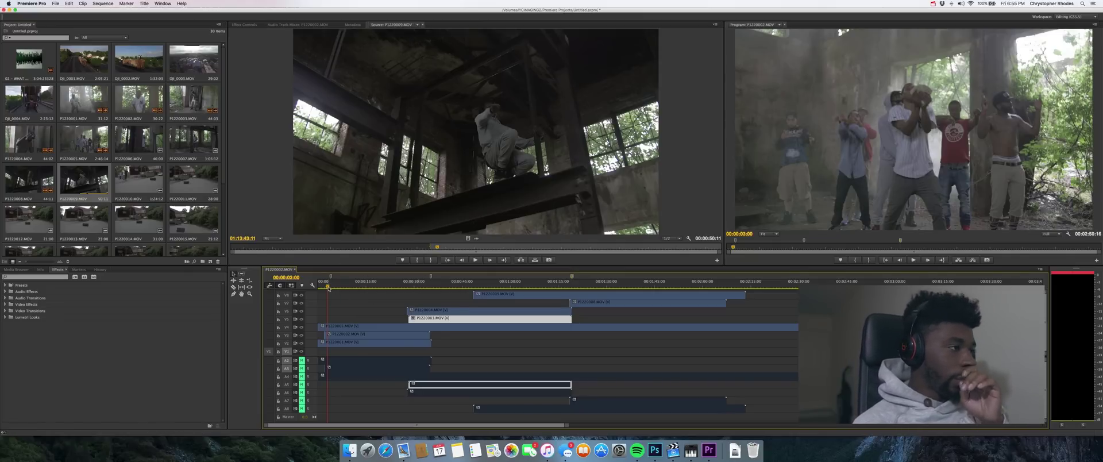
Step: Return the playhead to the sequence start and examine the stacked video clips and the song track
key(Home)
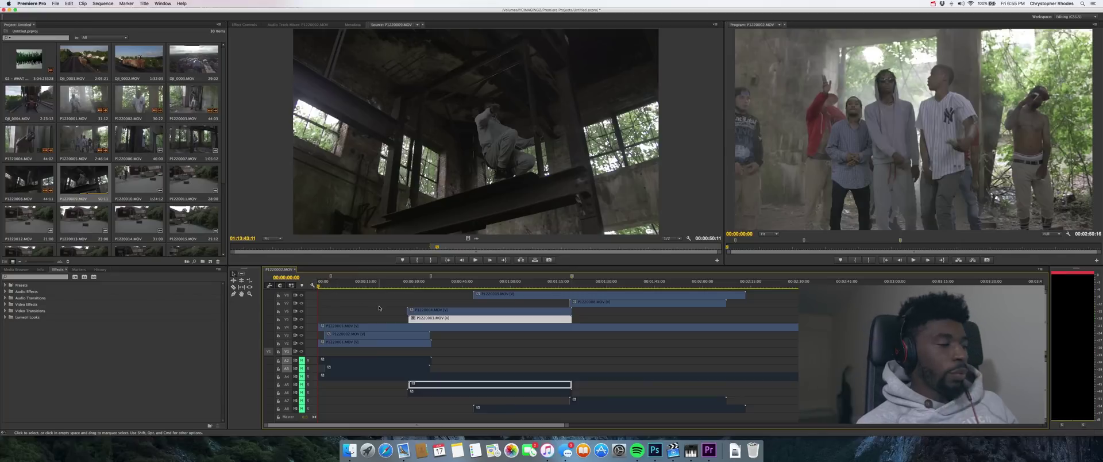
scroll(411, 326, up, 1)
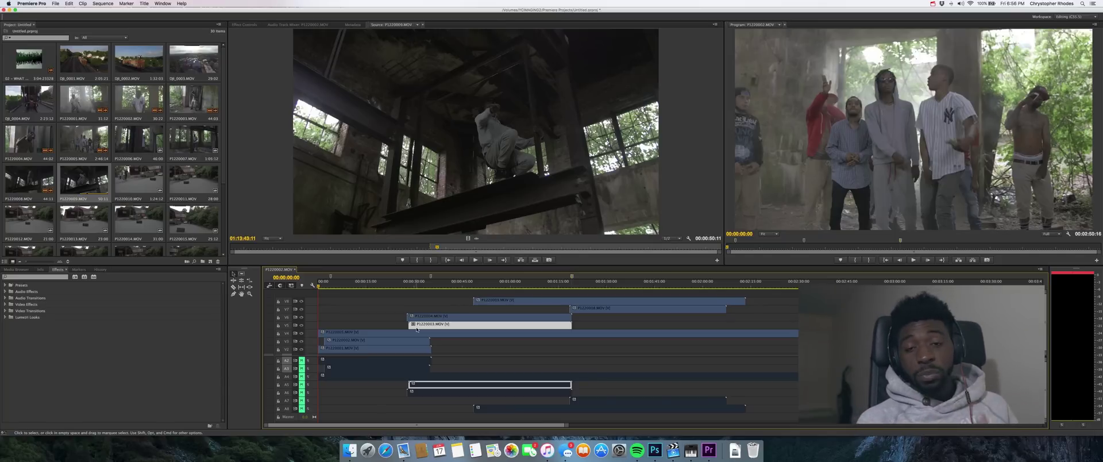
click(321, 283)
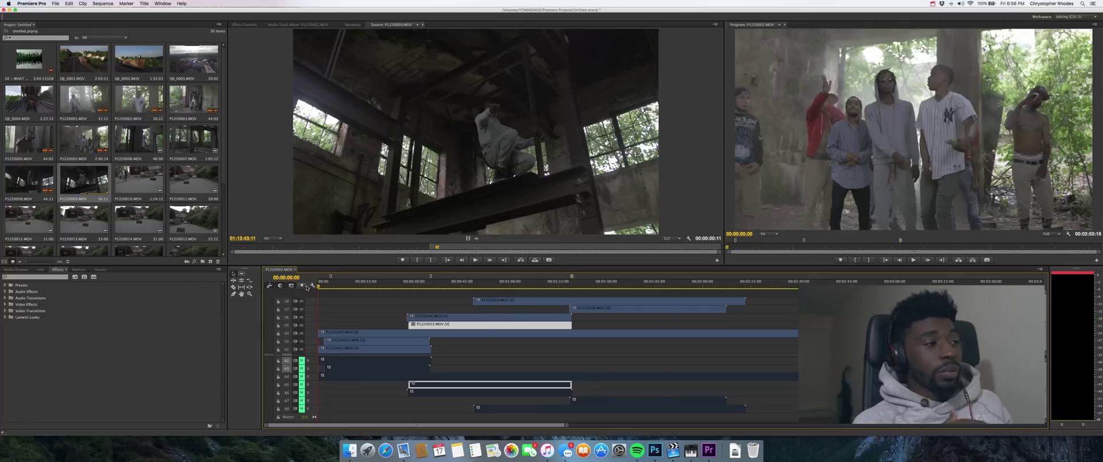
scroll(402, 391, up, 1)
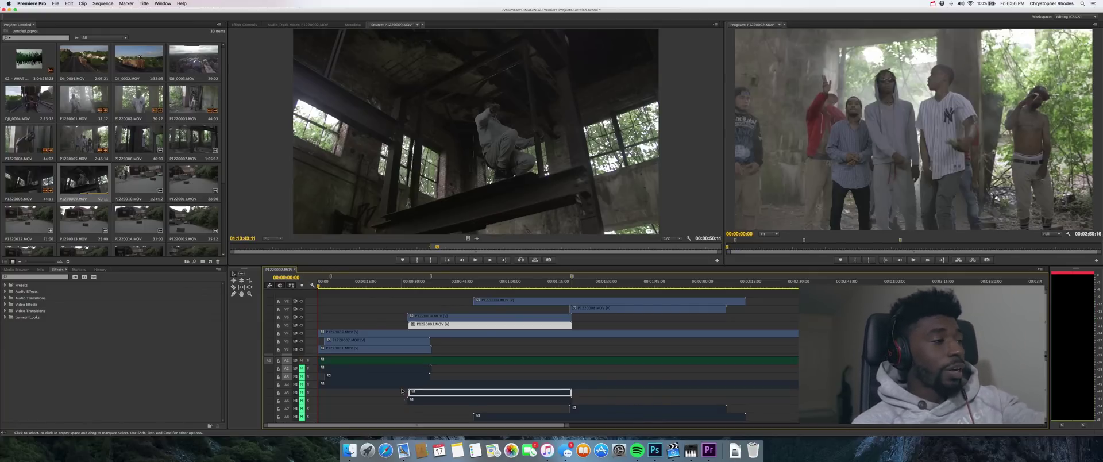
Step: Play the opening of the sequence and razor the three stacked performance clips at about 00:00:02:23
scroll(358, 343, down, 1)
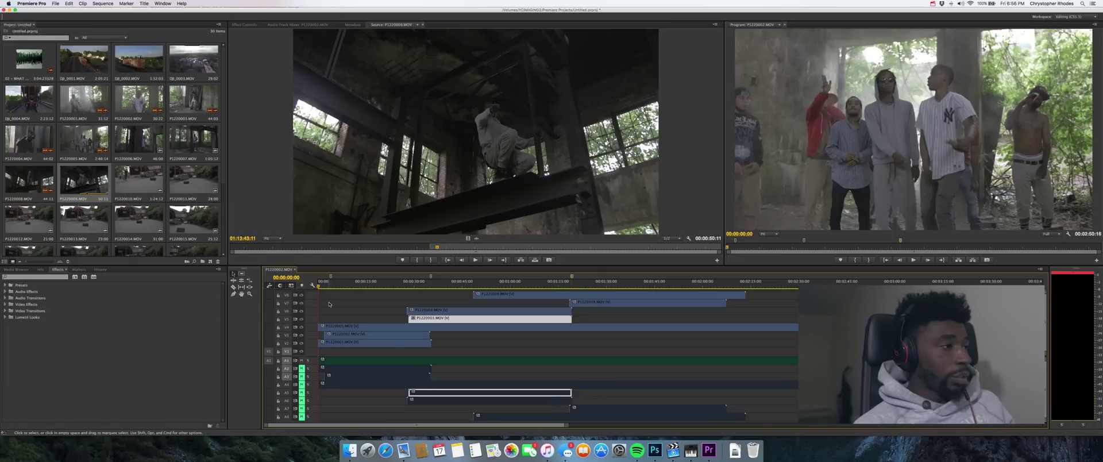
key(space)
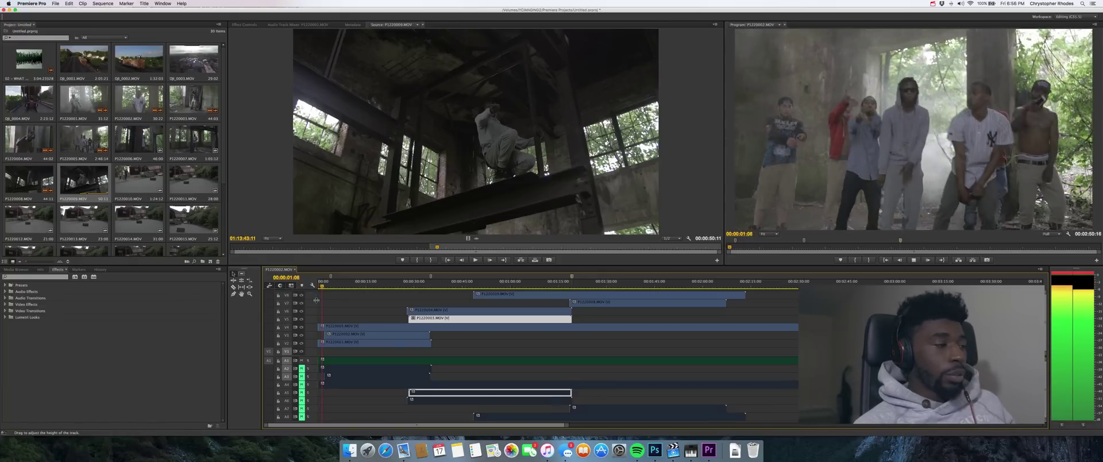
key(space)
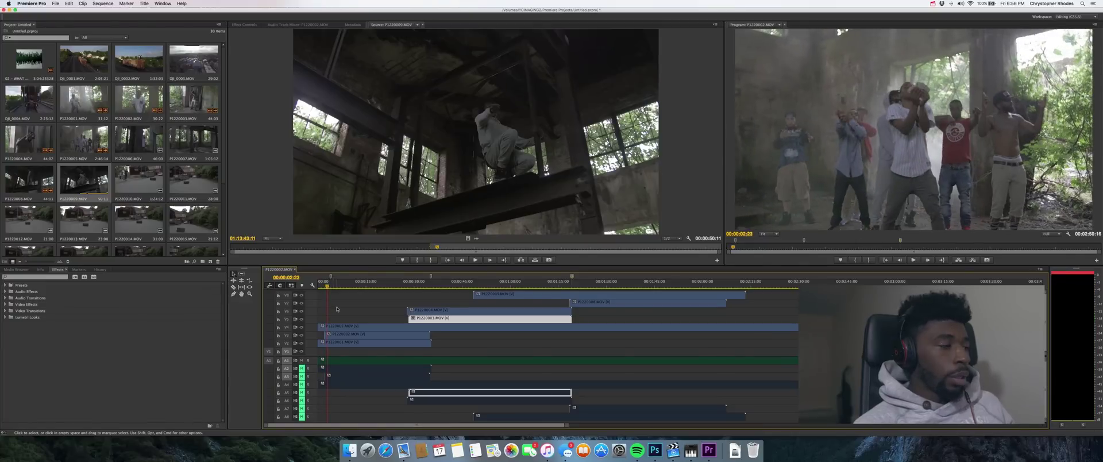
click(318, 284)
key(space)
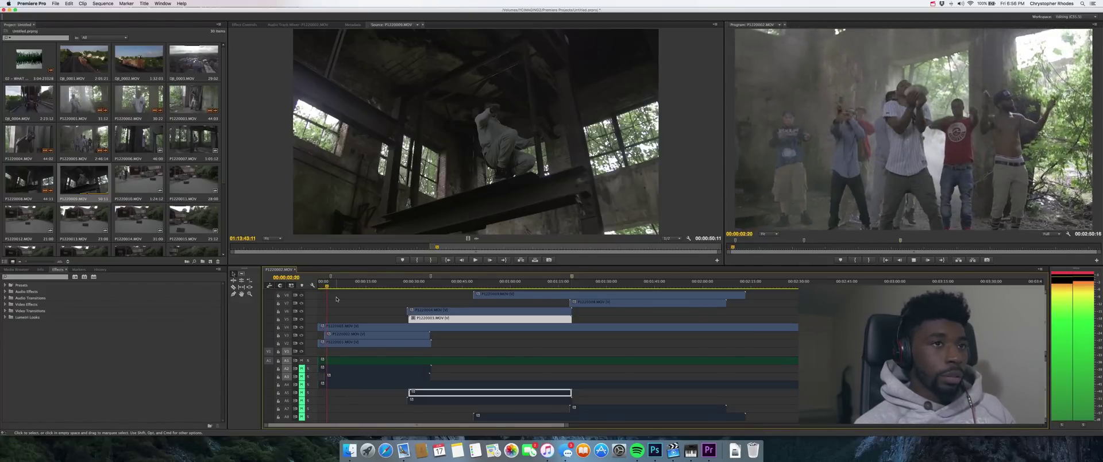
key(space)
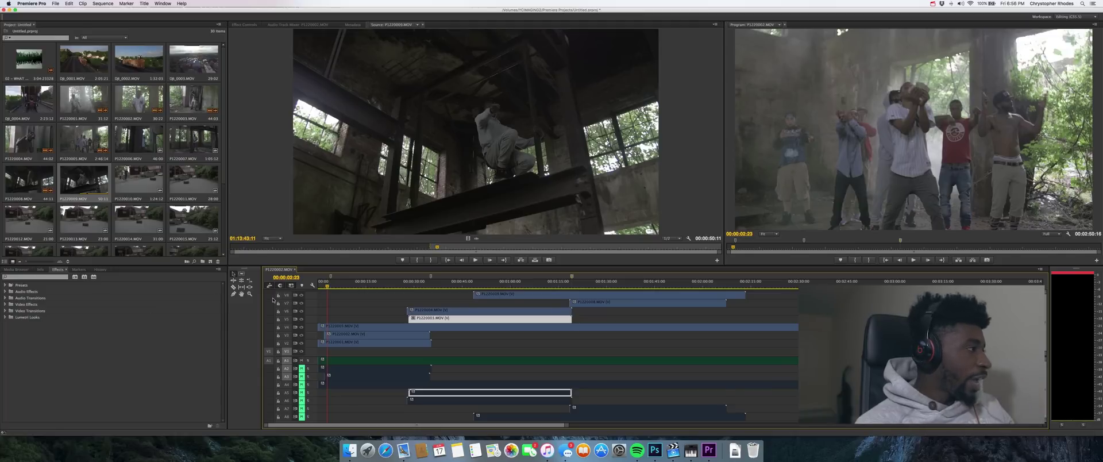
click(234, 287)
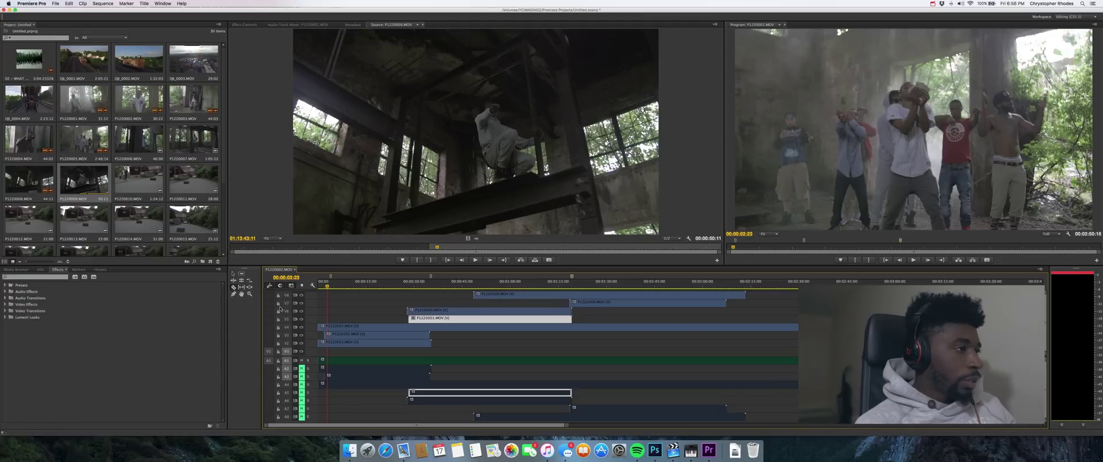
click(328, 327)
click(327, 335)
click(327, 343)
Step: Play on to about 00:00:04:23 and razor the three stacked clips at the playhead
key(space)
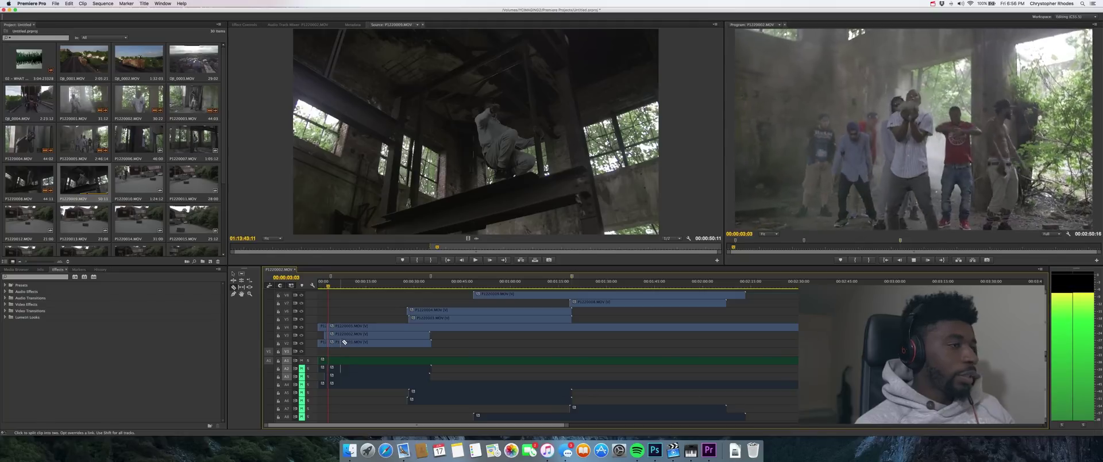
key(space)
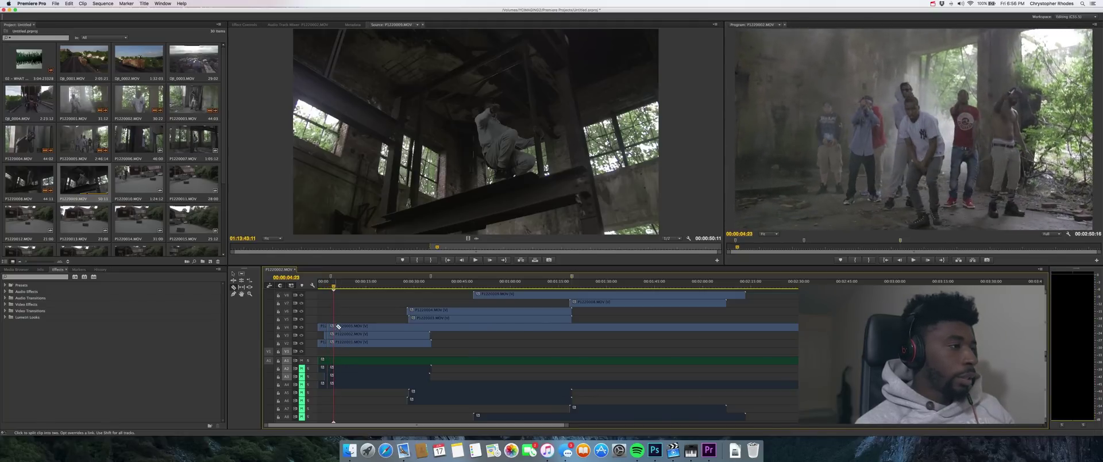
click(338, 336)
click(337, 343)
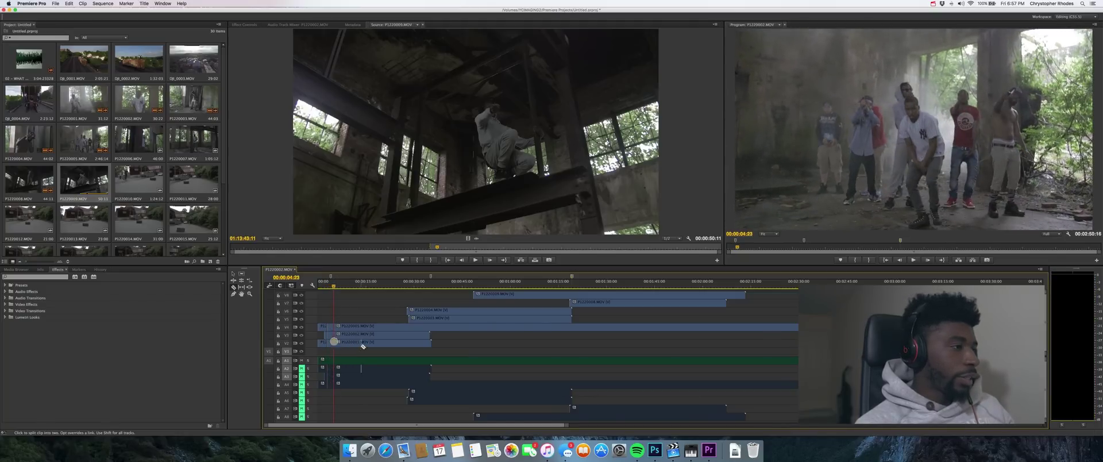
Step: Play on to about 00:00:06:20 and split the three stacked clips there
key(space)
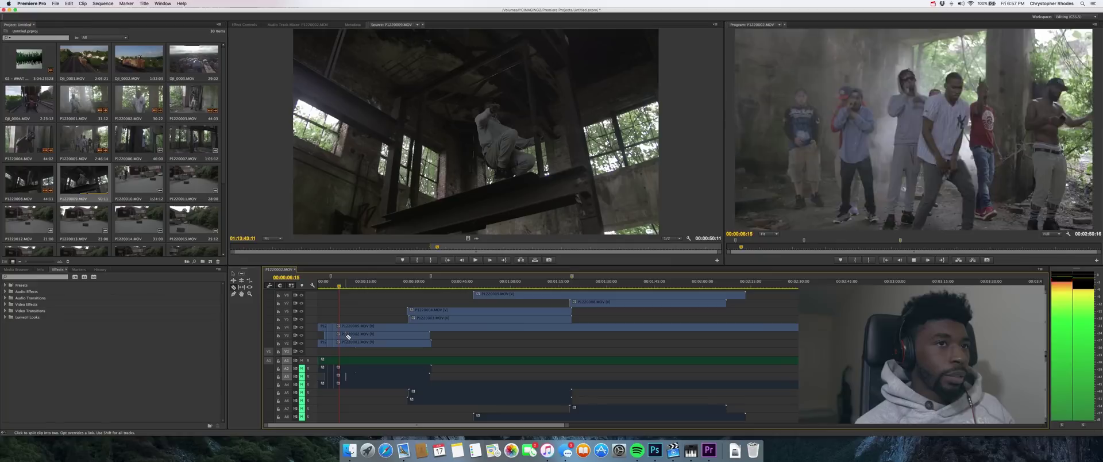
key(space)
click(344, 326)
click(343, 334)
click(344, 342)
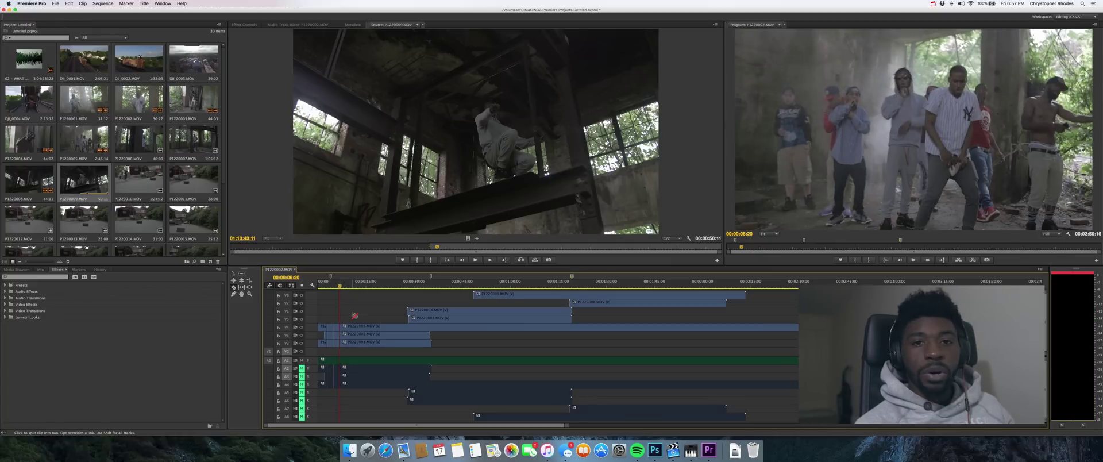
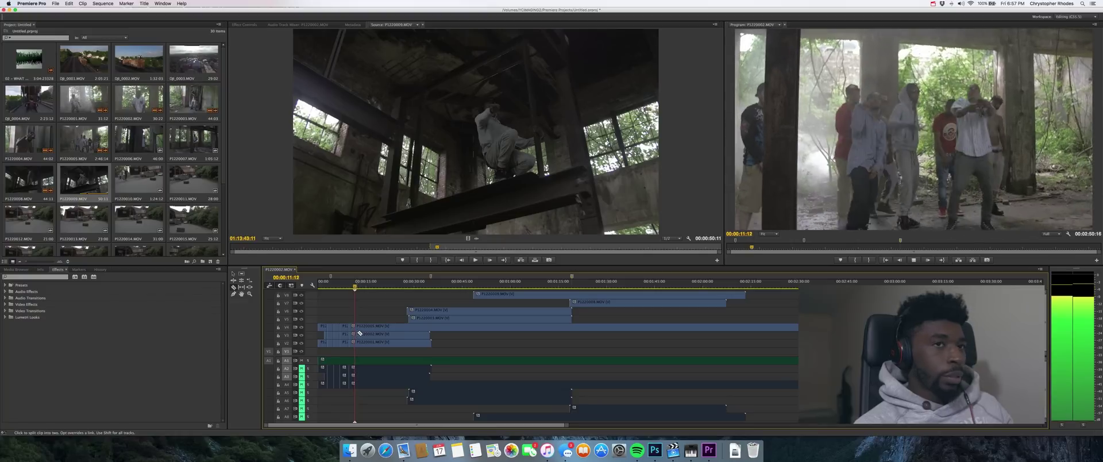
Step: Continue through the song, splitting the three stacked clips at about 11, 13 and 15 seconds
key(space)
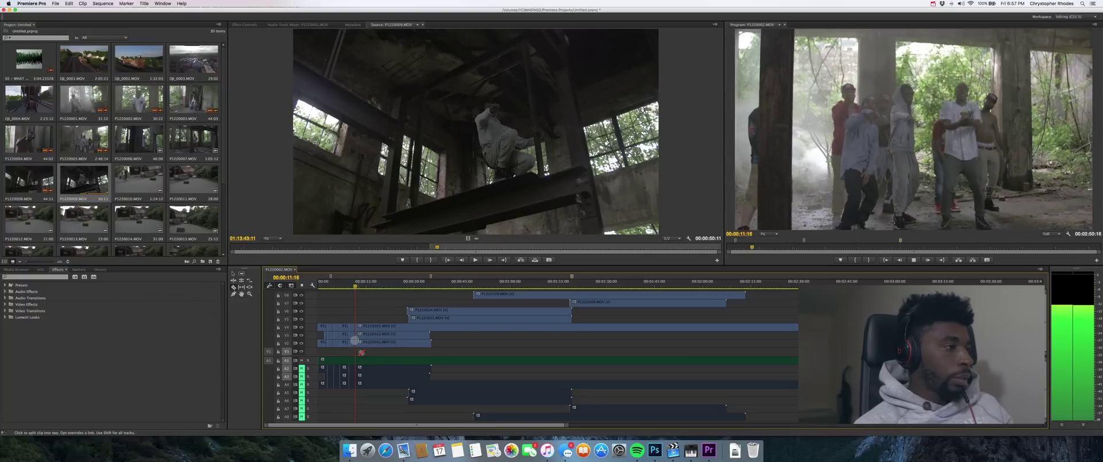
key(space)
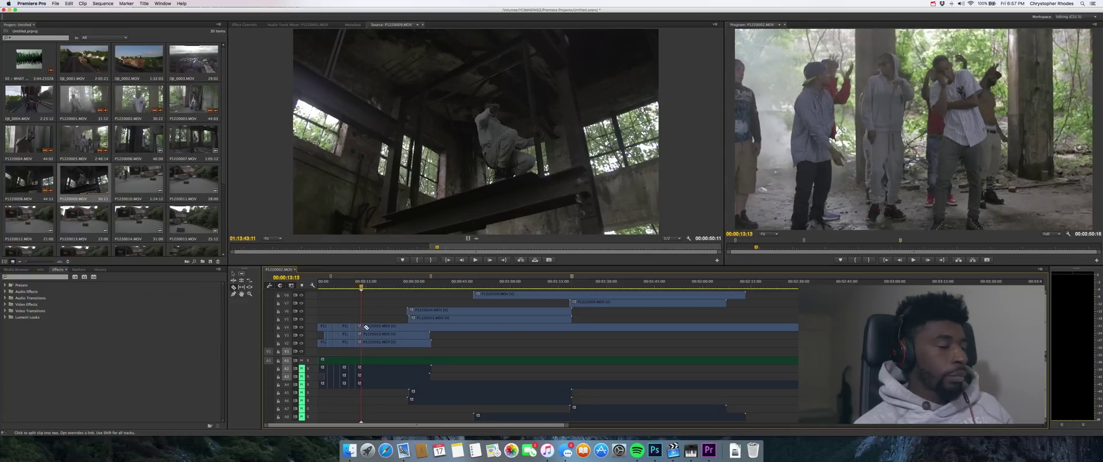
key(space)
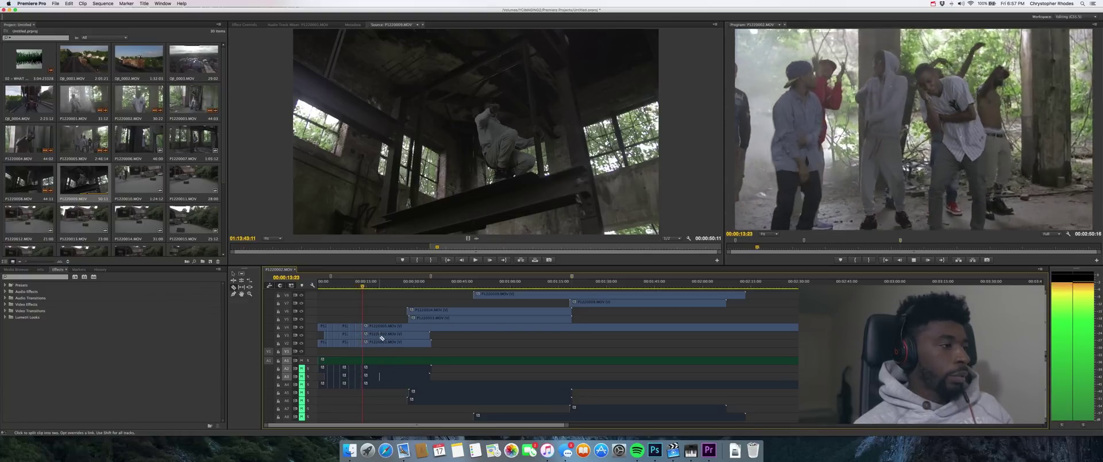
key(space)
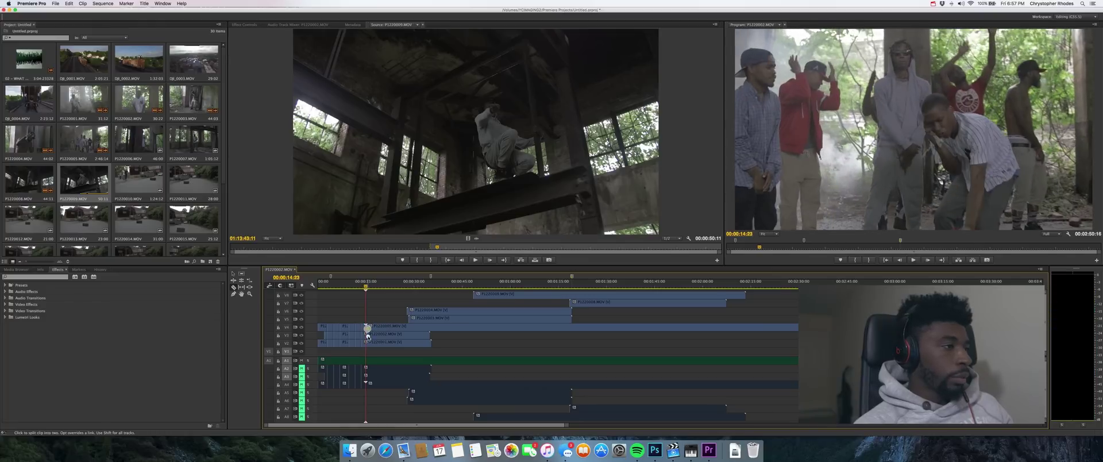
key(space)
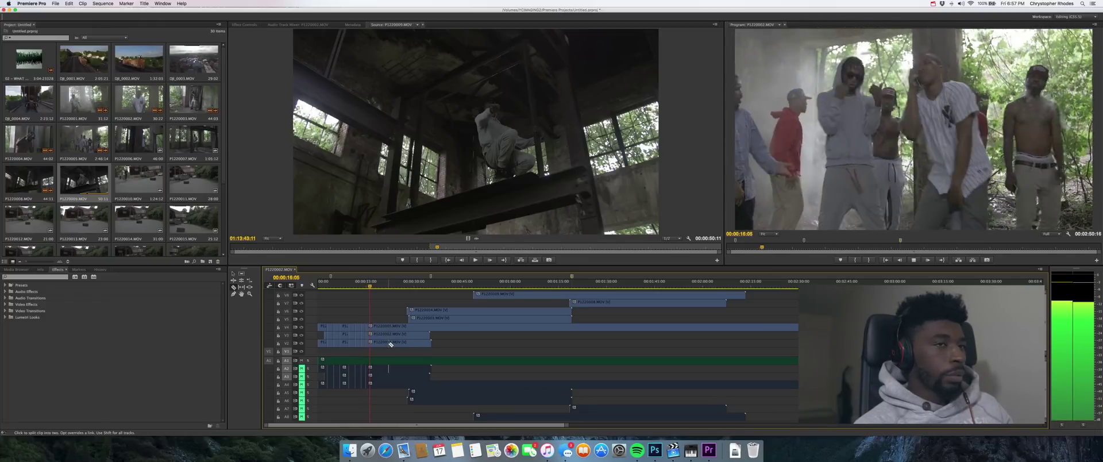
Step: Continue playback, splitting the three stacked clips at about 17, 21 and 23 seconds
key(space)
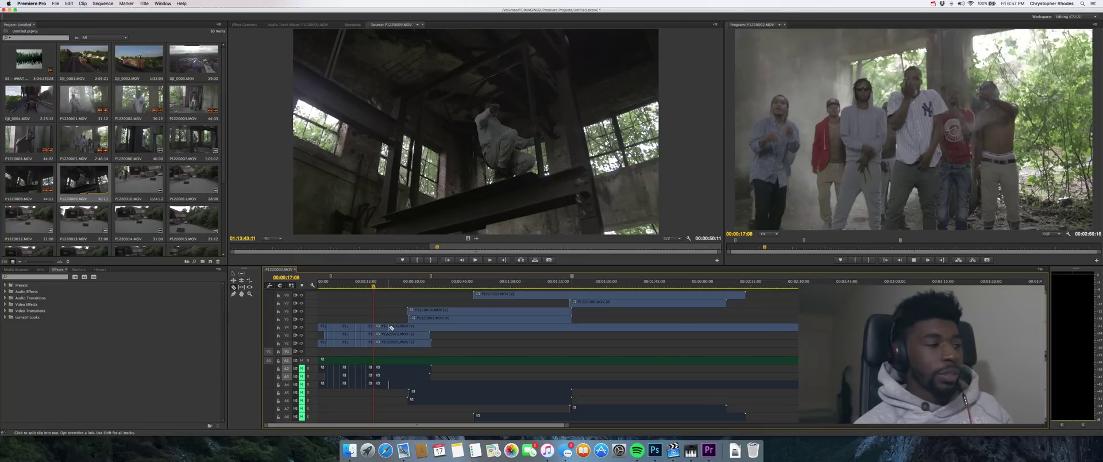
key(space)
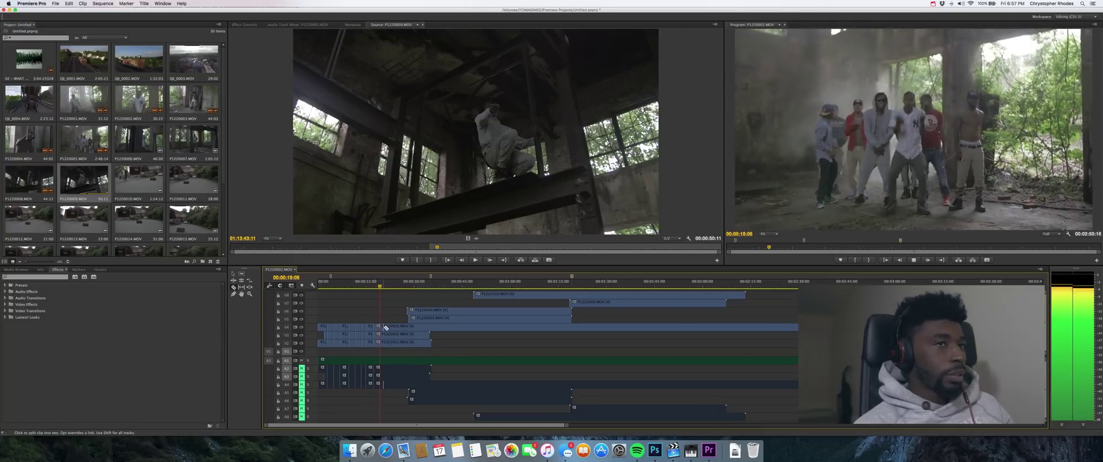
key(space)
key(space)
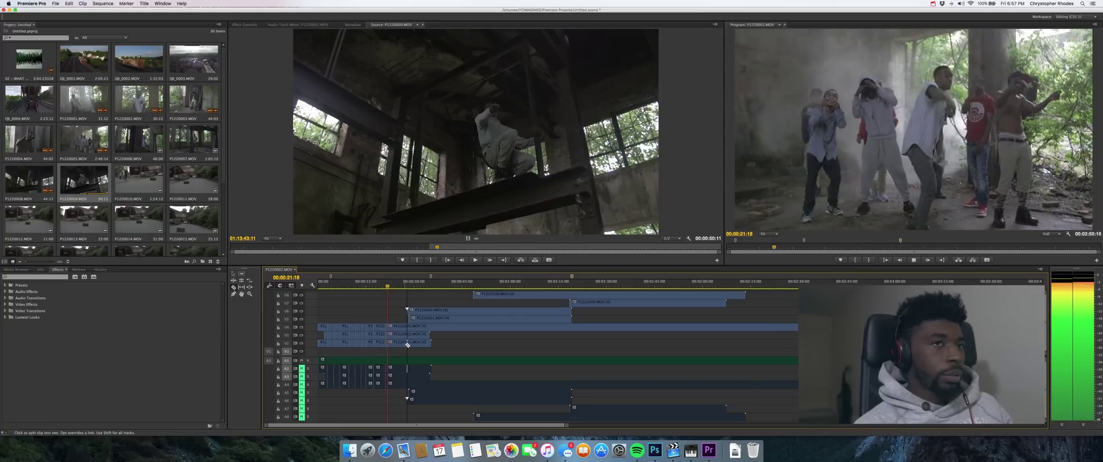
key(space)
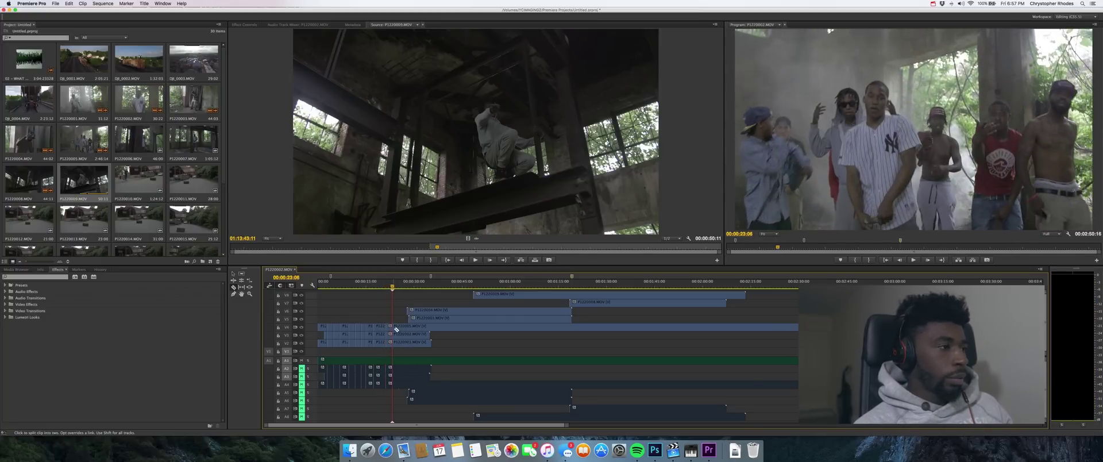
key(space)
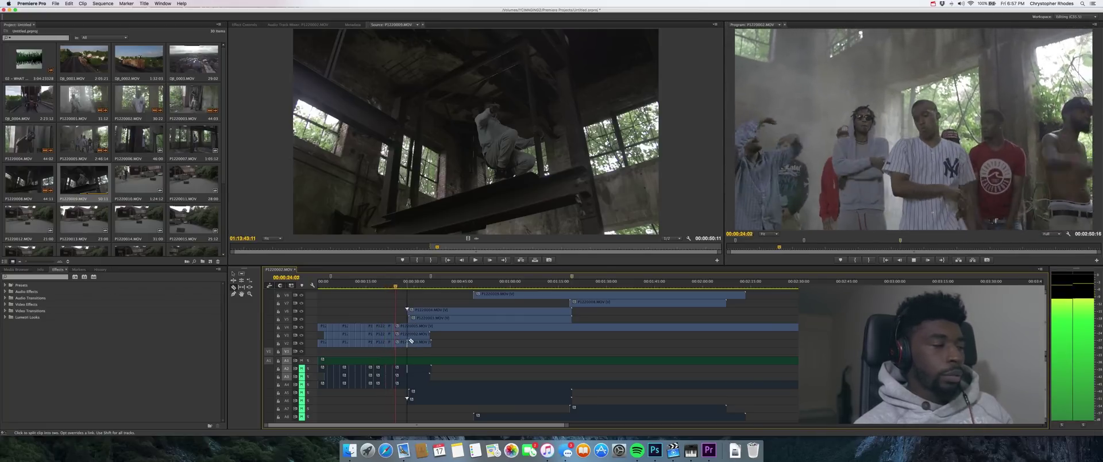
Step: Razor the three stacked clips at about 00:00:25:01 and again at the next cue in the song
click(400, 327)
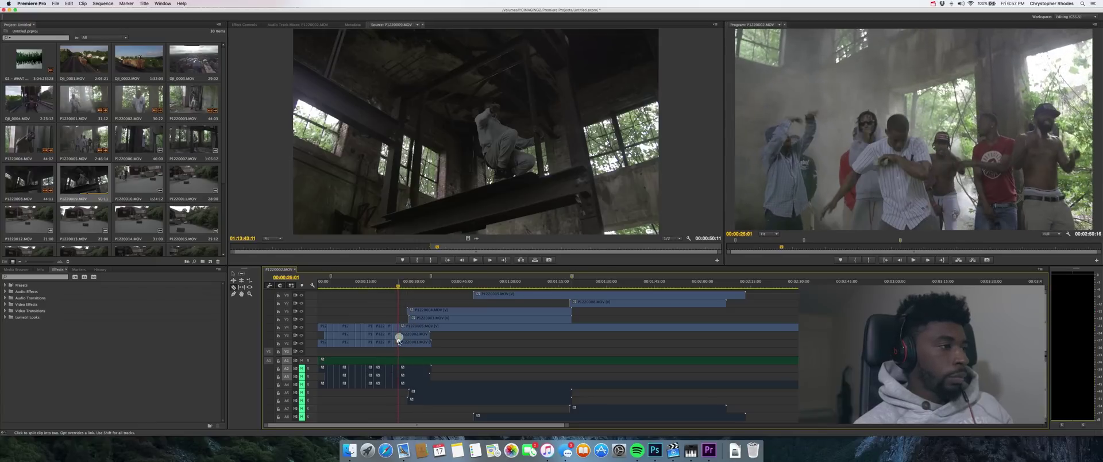
click(399, 338)
key(space)
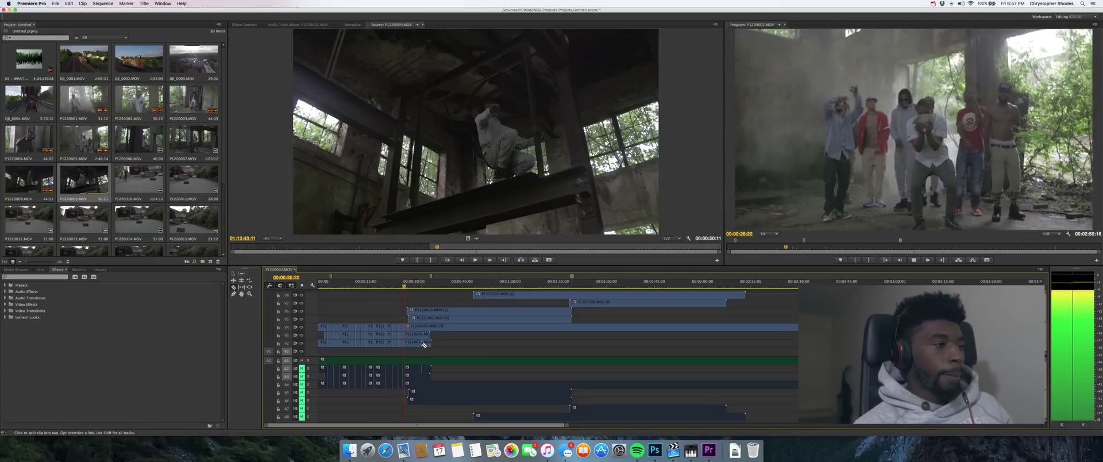
Step: Razor all stacked clips, including the two upper ones, at about 00:00:28:17, 00:00:30:18 and 00:00:34:17, and undo the stray last cut
click(416, 320)
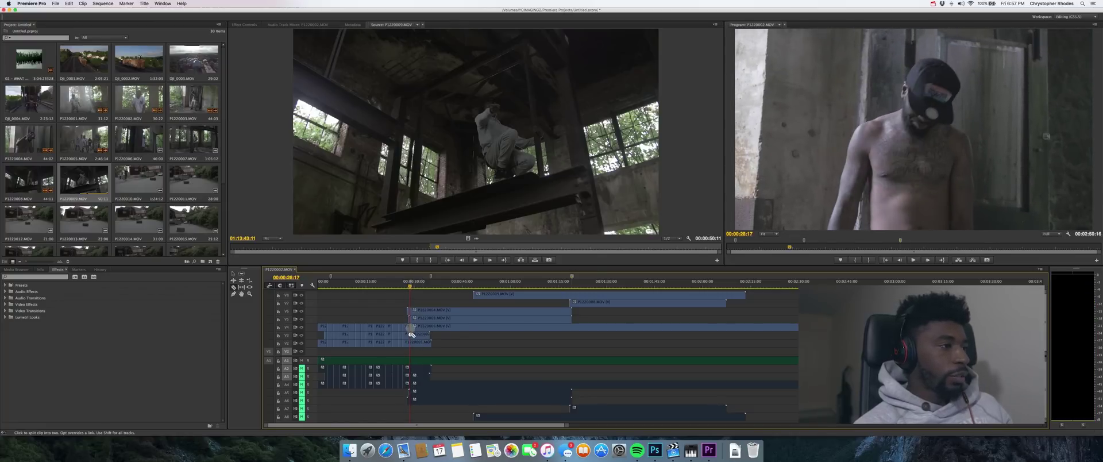
key(space)
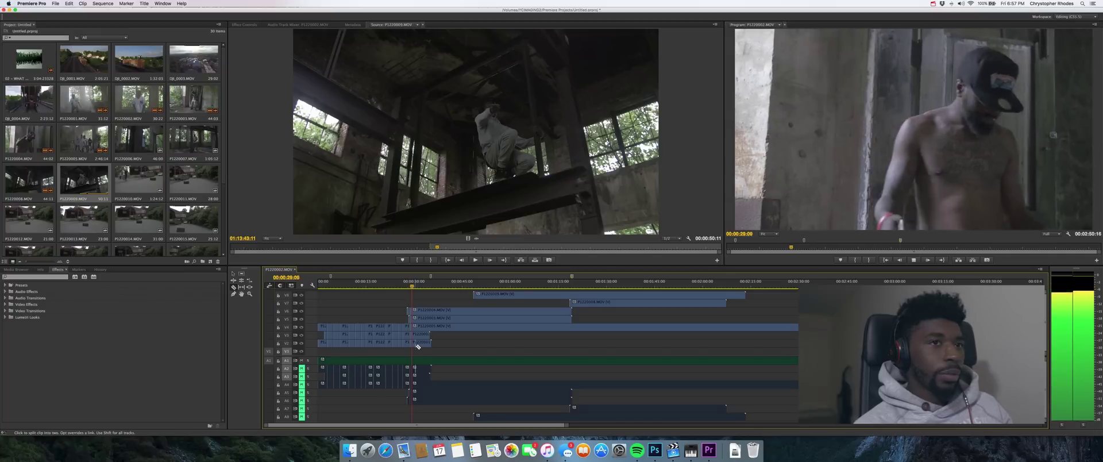
key(space)
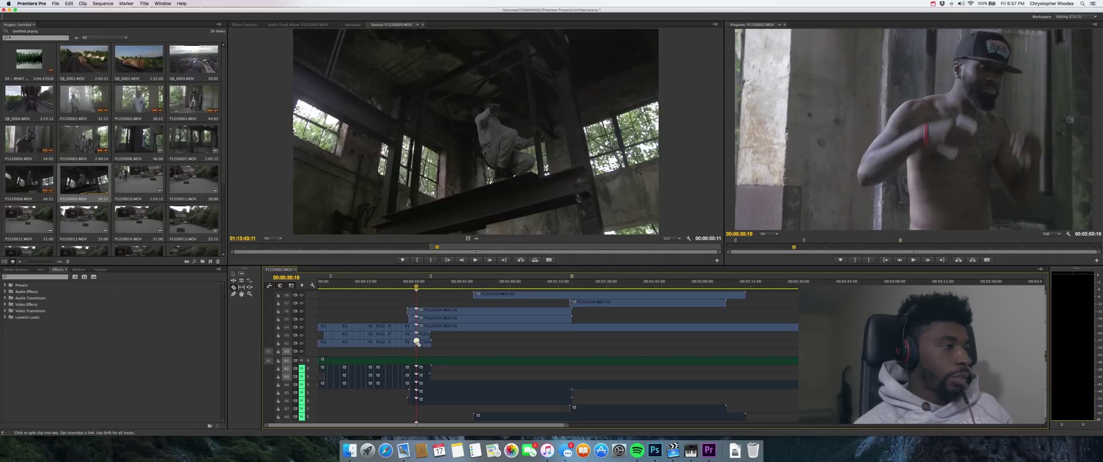
key(space)
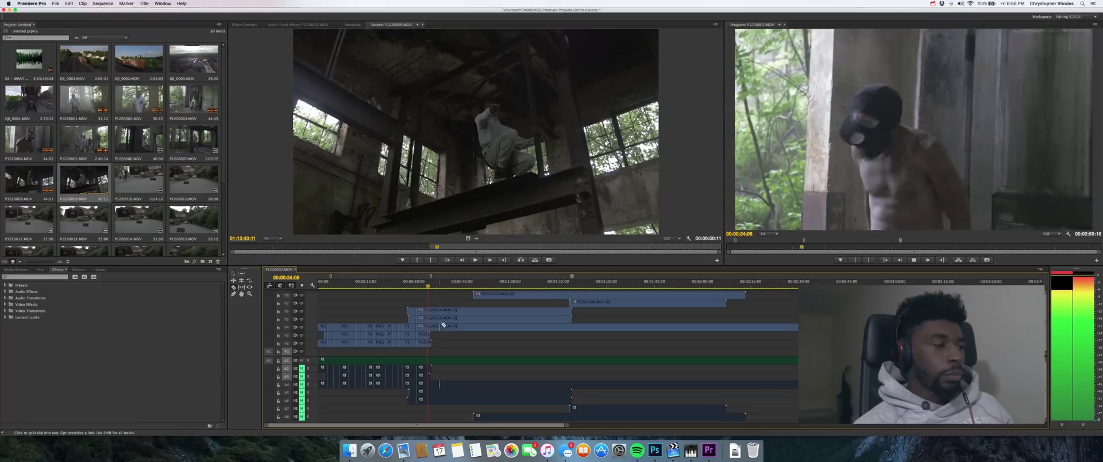
key(space)
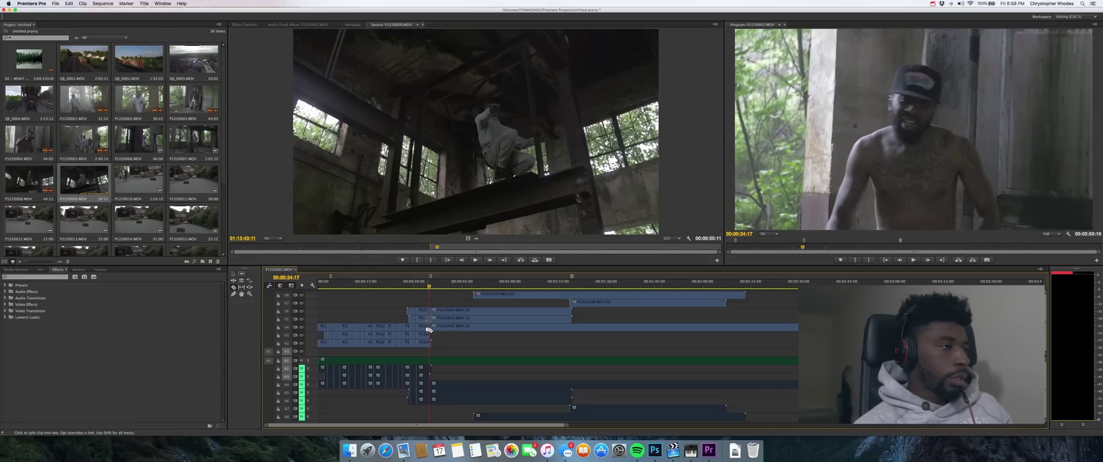
key(super+z)
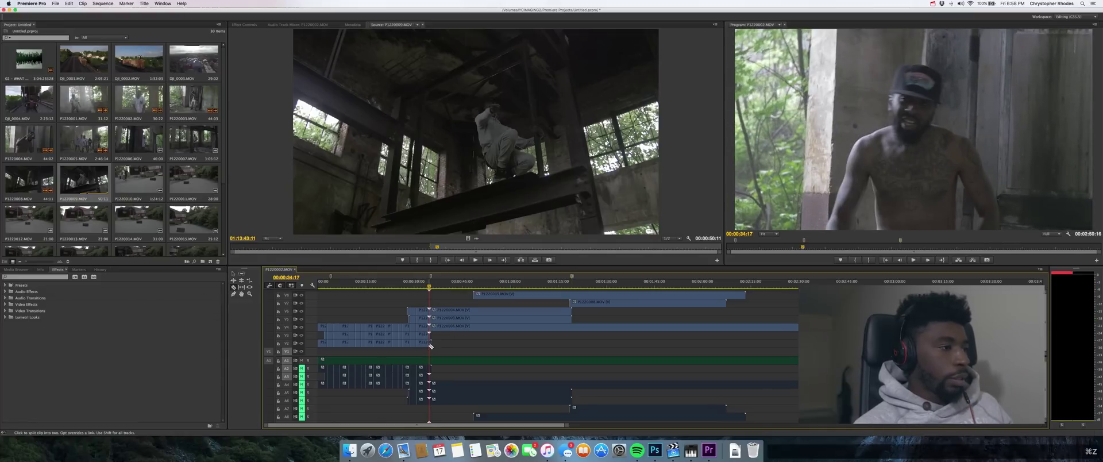
key(super+space)
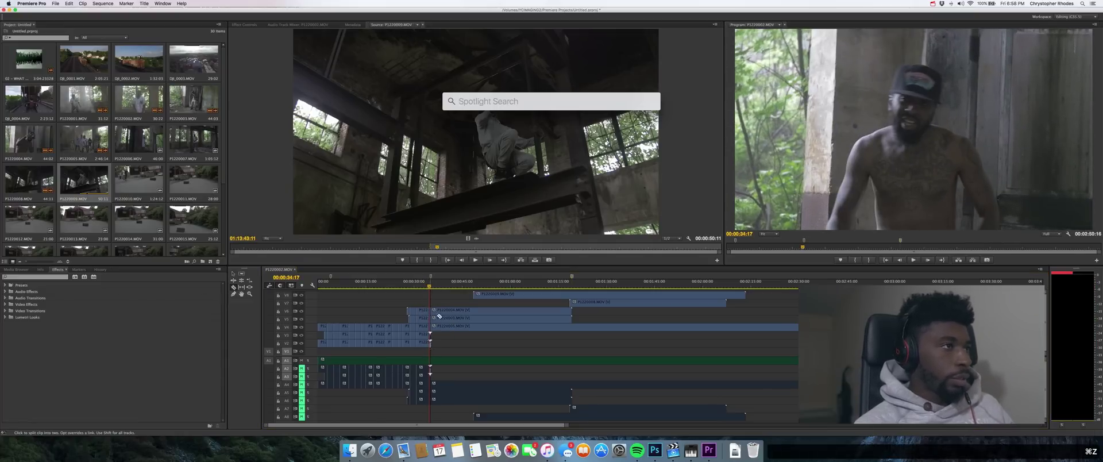
text(aa)
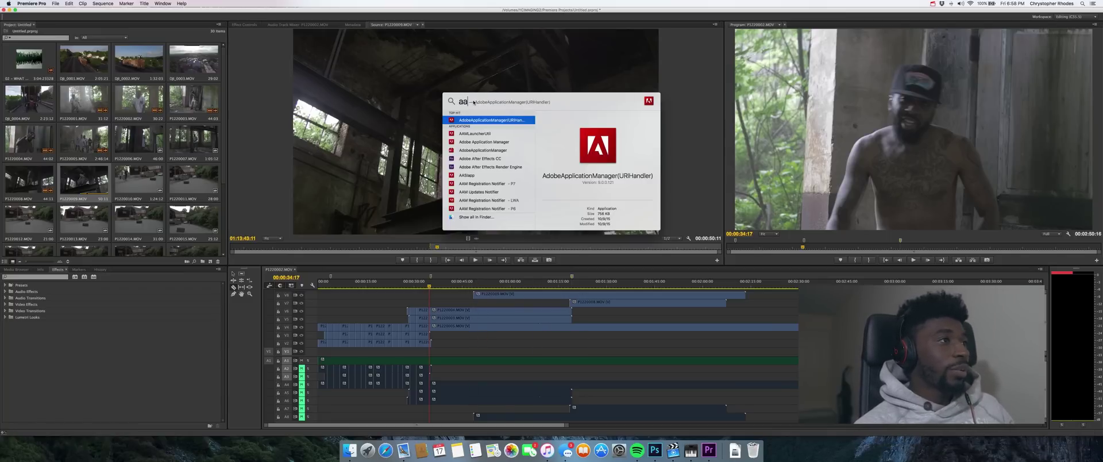
key(BackSpace)
key(BackSpace)
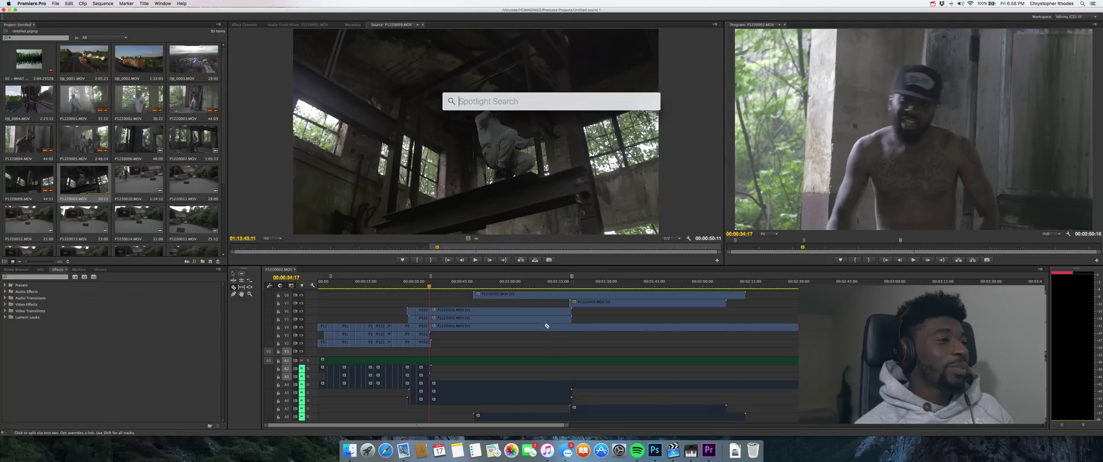
key(Escape)
Step: Razor the stacked clips at about 00:00:35:15 and undo the extra cut made just after it
click(498, 310)
click(418, 286)
key(space)
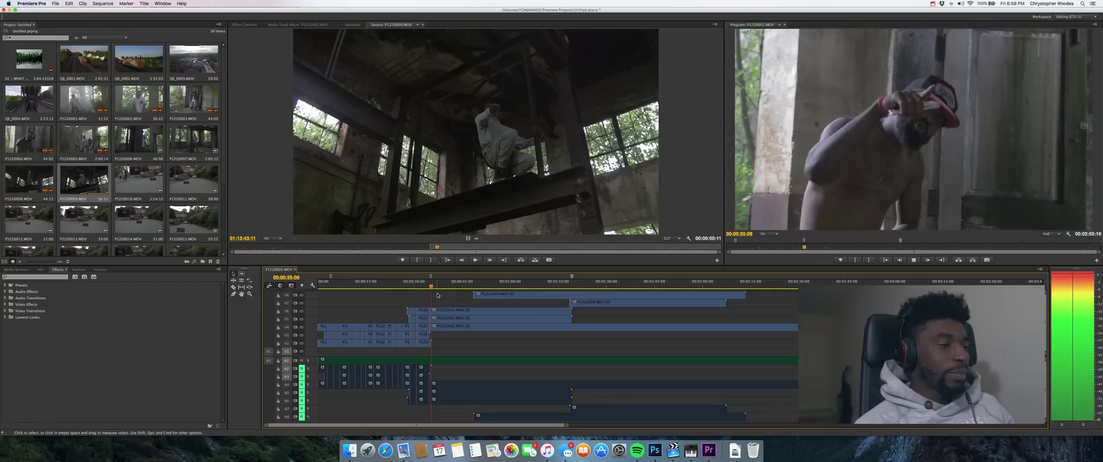
key(space)
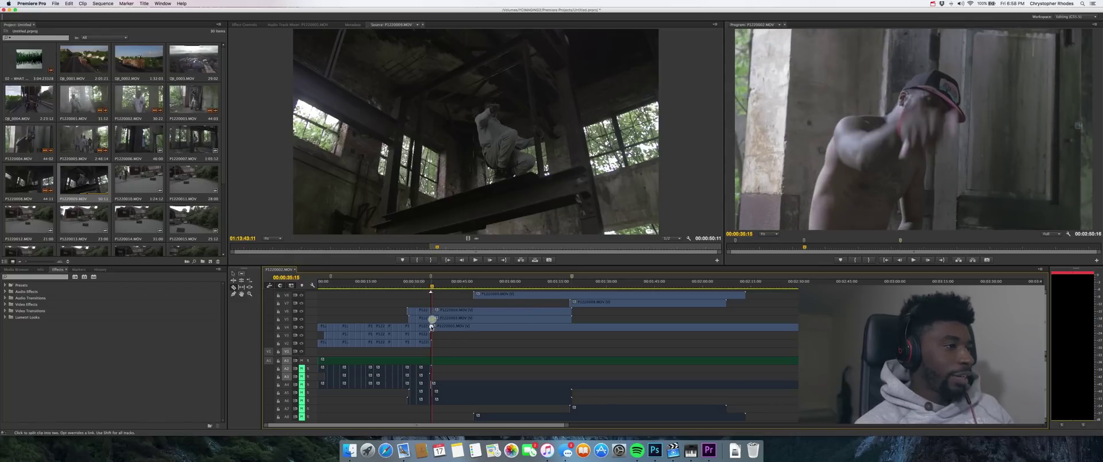
key(space)
key(space)
key(super+z)
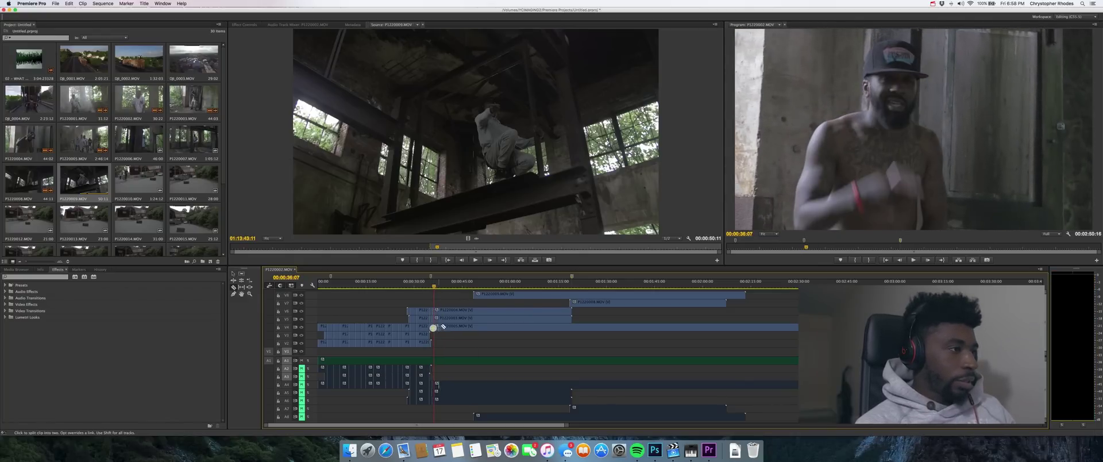
Step: Play on through the song and split the three stacked clips at about 38 and 39 seconds
key(space)
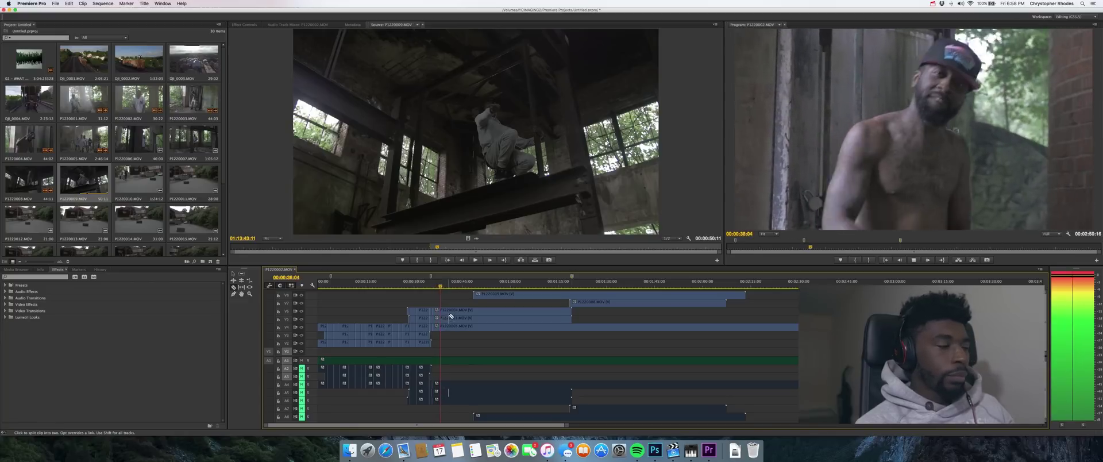
key(space)
click(442, 327)
key(space)
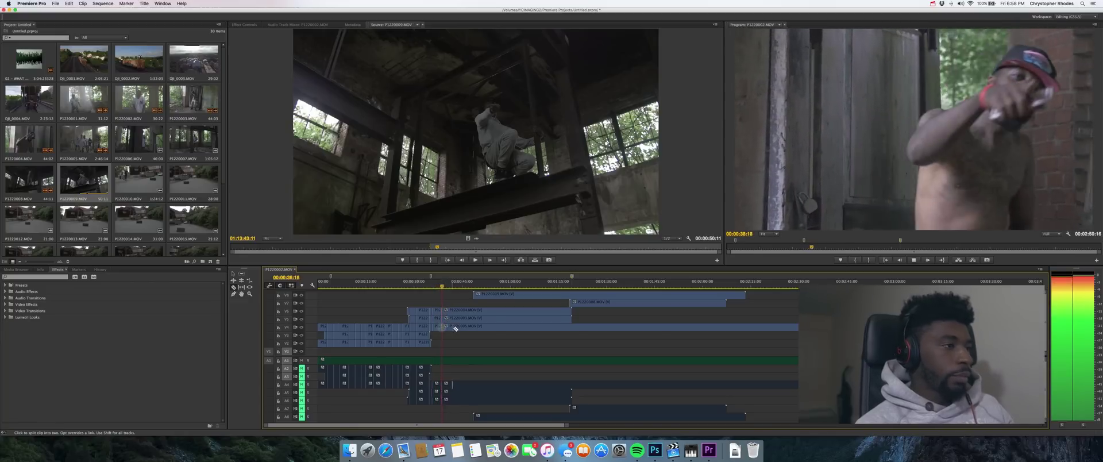
key(space)
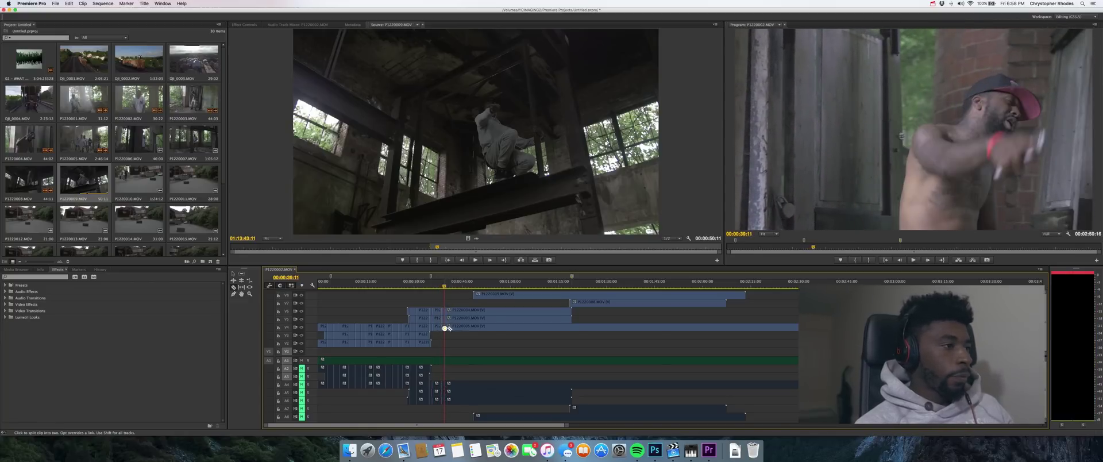
Step: Keep playing and split the three stacked clips at about 41, 43 and 46 seconds
key(space)
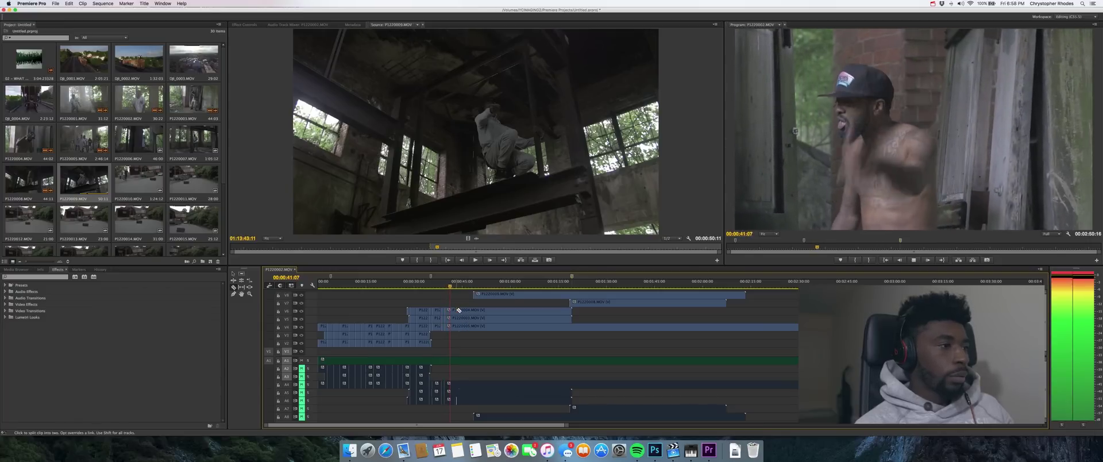
key(space)
key(space)
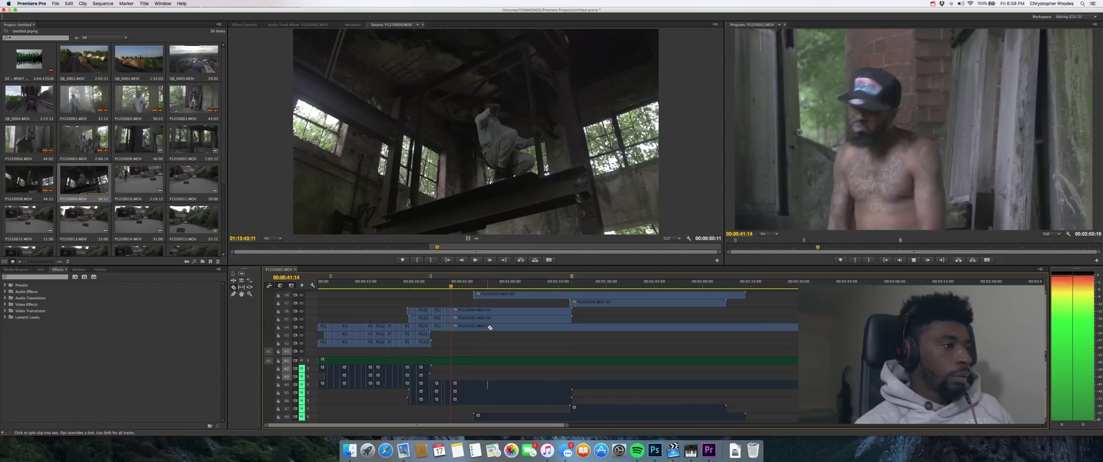
click(459, 310)
key(space)
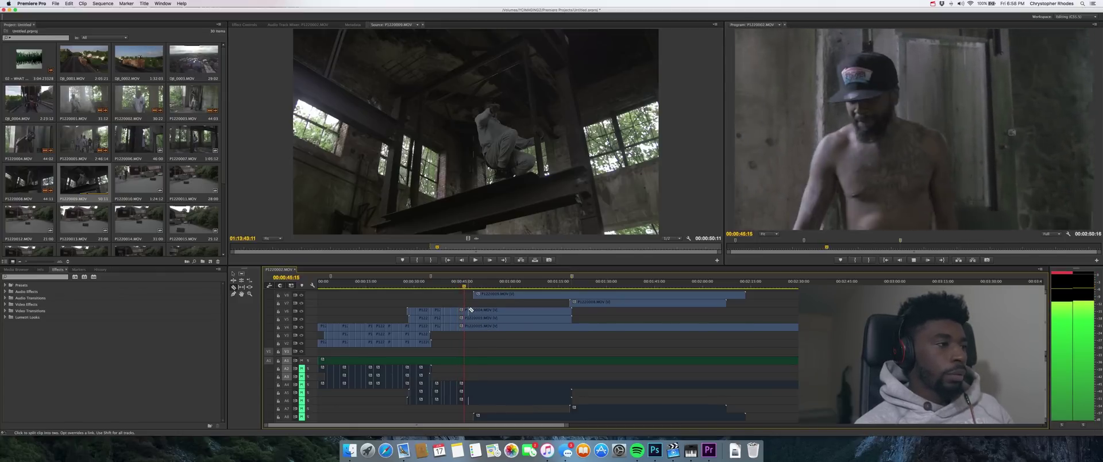
key(space)
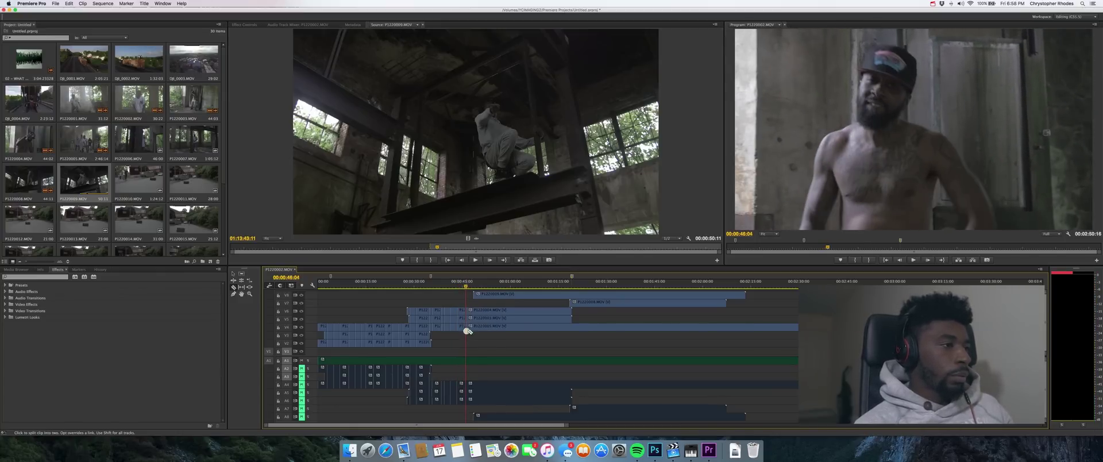
Step: Undo the misplaced cut near 47 seconds and razor the three stacked clips at about 00:00:48:03 and 00:00:50:00
key(space)
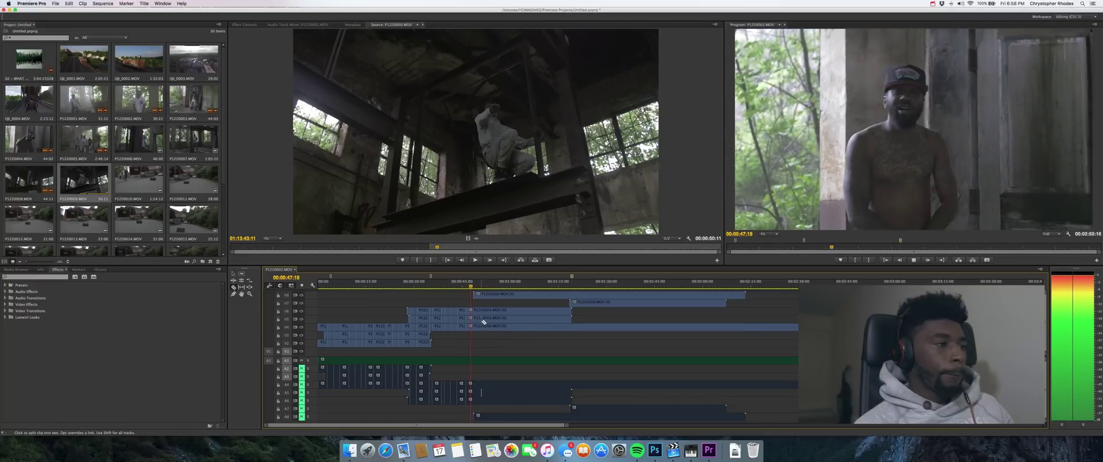
key(space)
key(super+z)
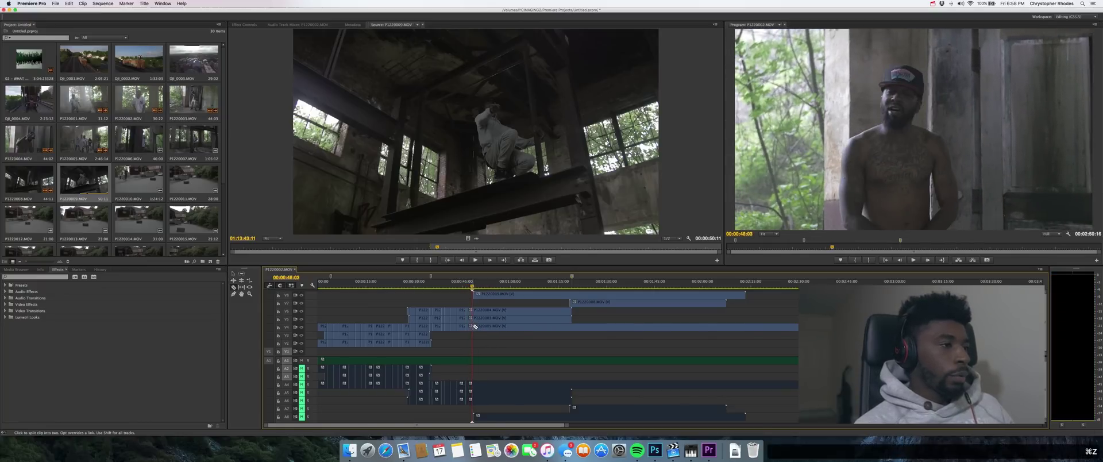
key(space)
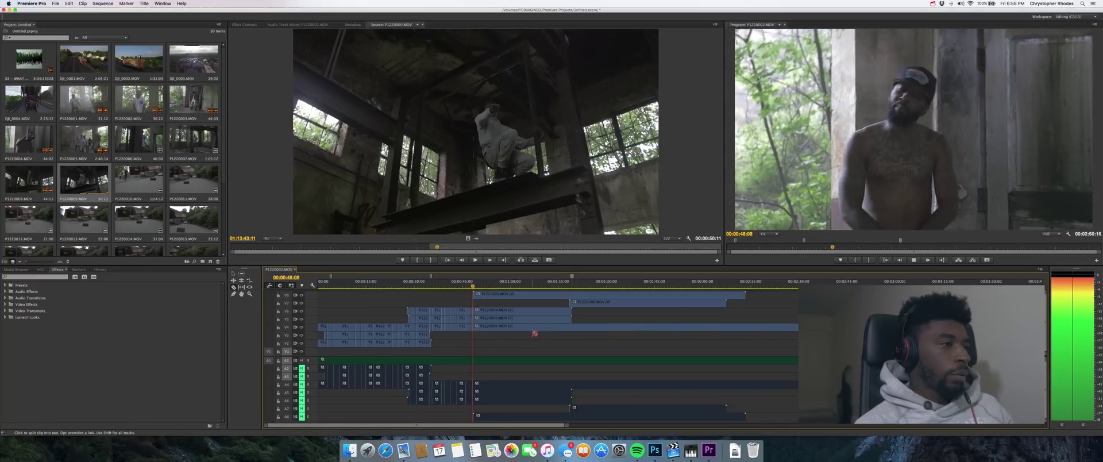
key(space)
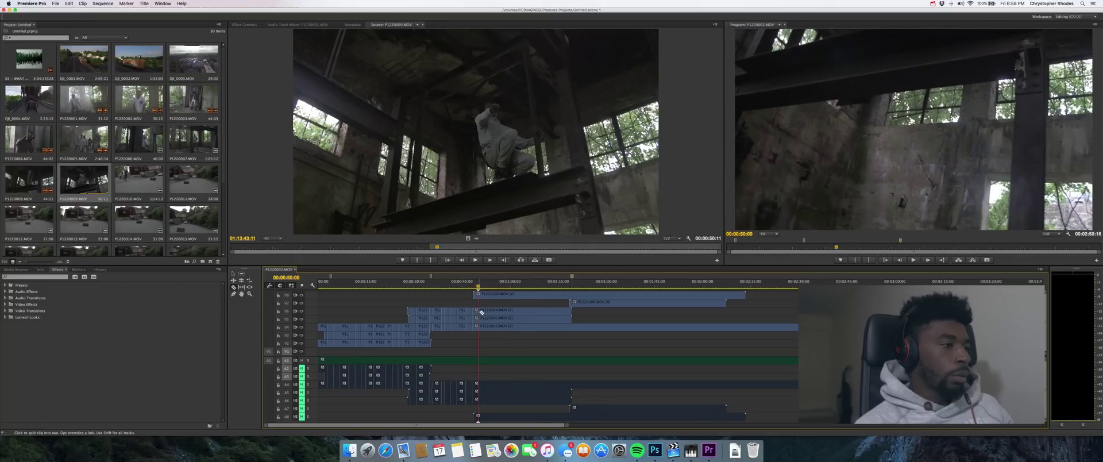
Step: Trim the start of the topmost video clip to 00:01:04:20 so the performance clips beneath it show
key(v)
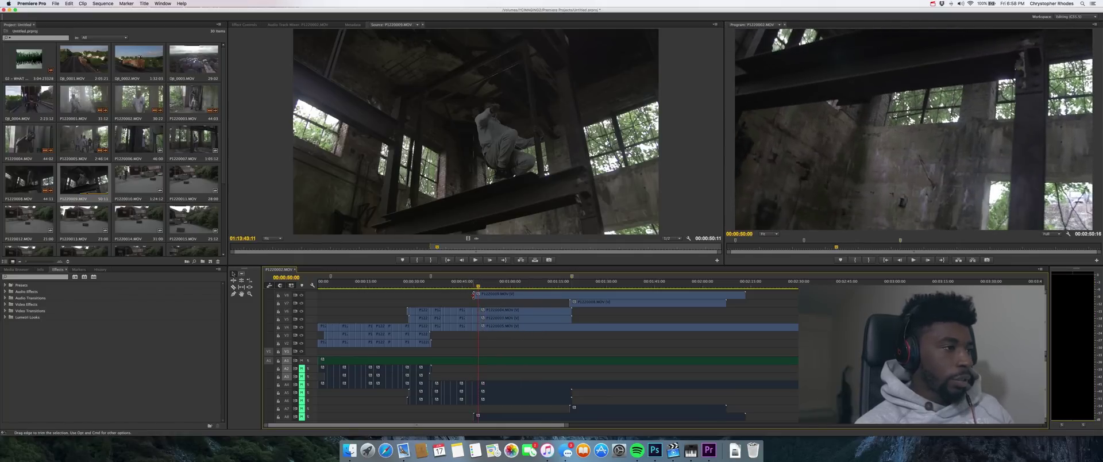
drag(477, 295, 529, 297)
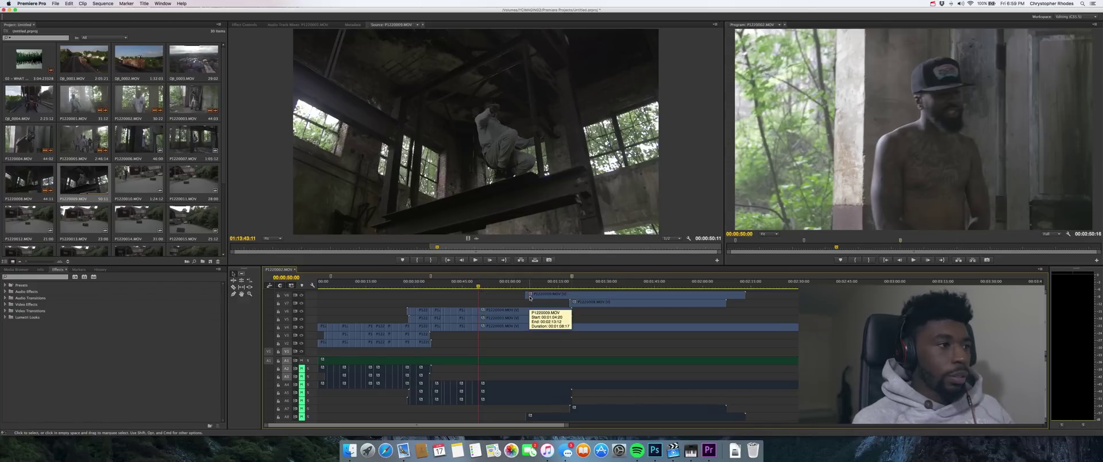
Step: Resume playback and razor the three stacked clips at about 00:00:51:23 and 00:00:54:08
key(space)
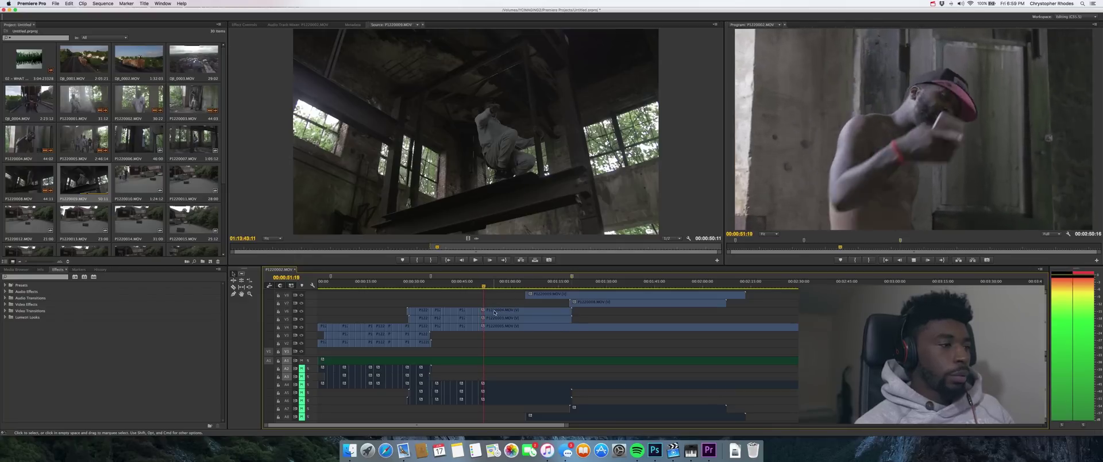
key(space)
key(c)
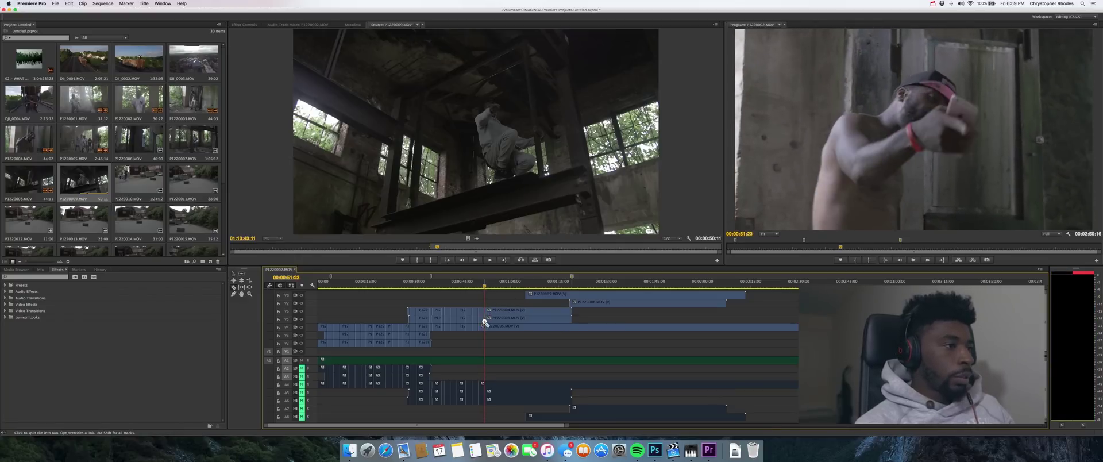
key(space)
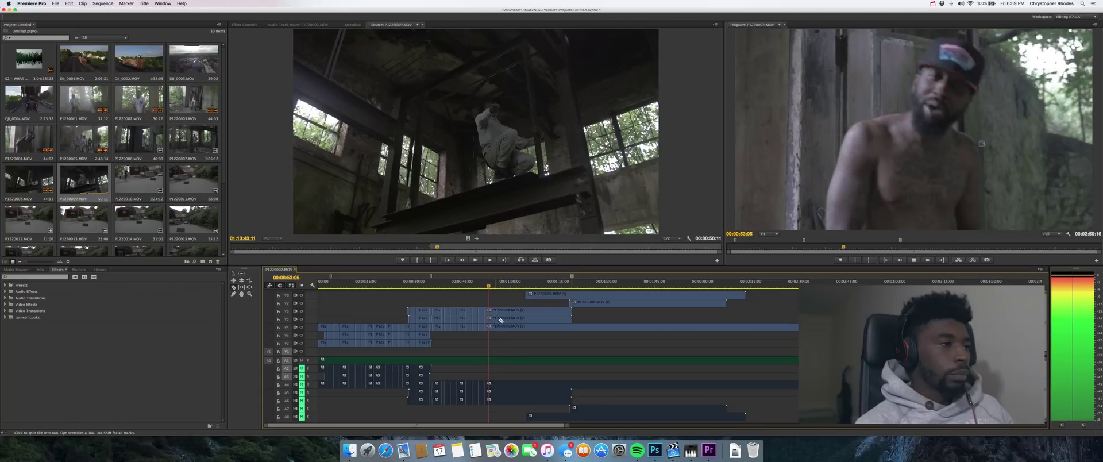
key(space)
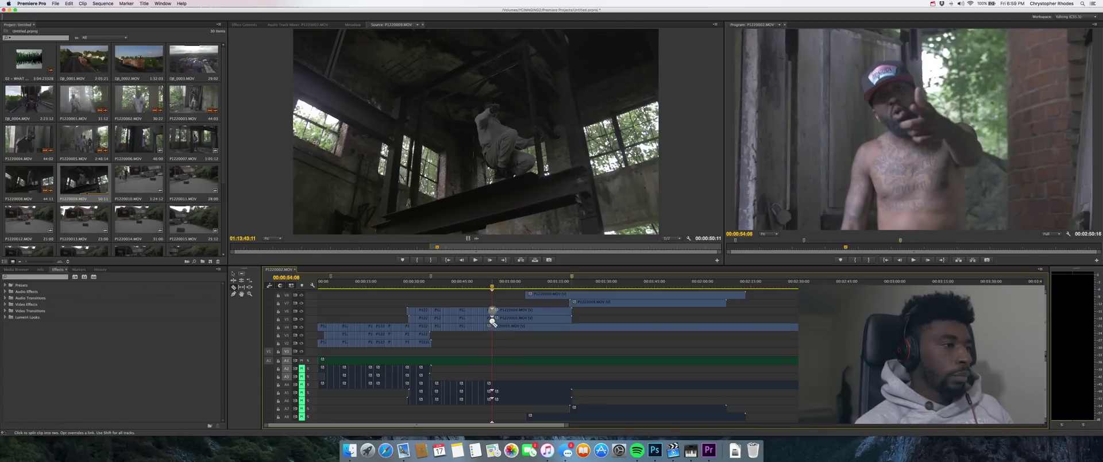
Step: Continue playback and razor the three stacked clips at about 00:00:58:04 and 00:01:01:13
key(space)
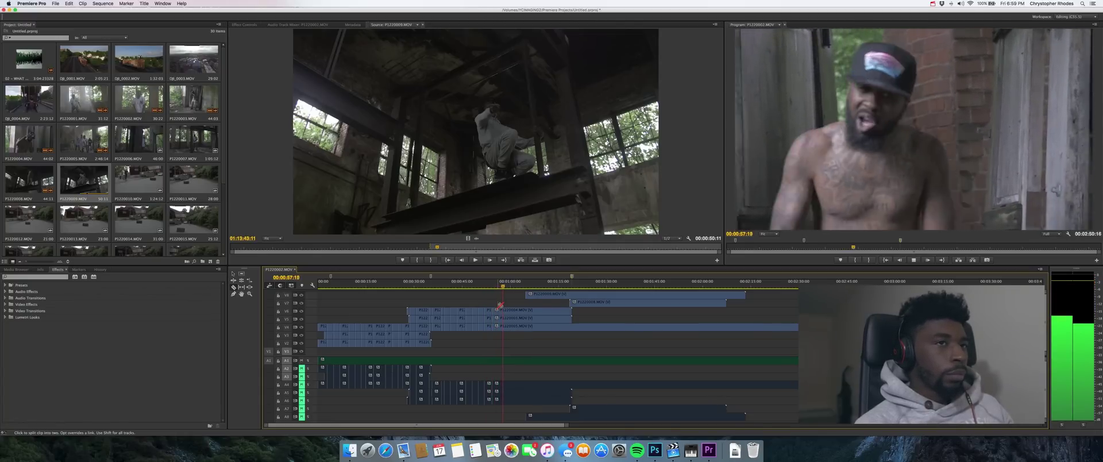
key(space)
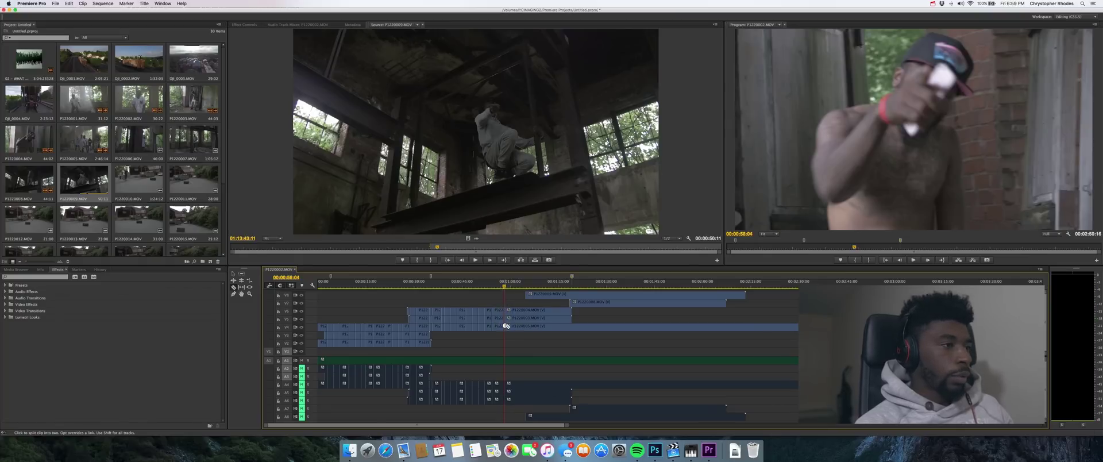
key(space)
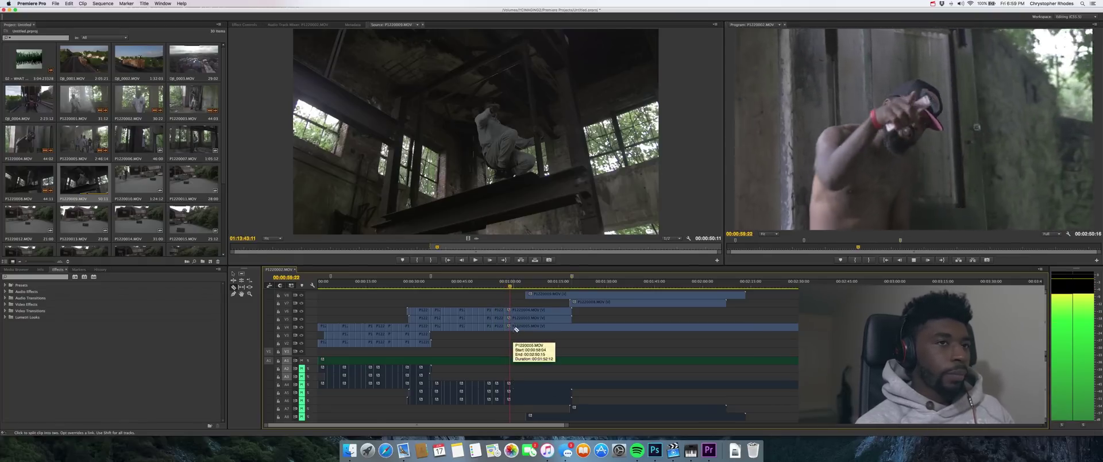
key(space)
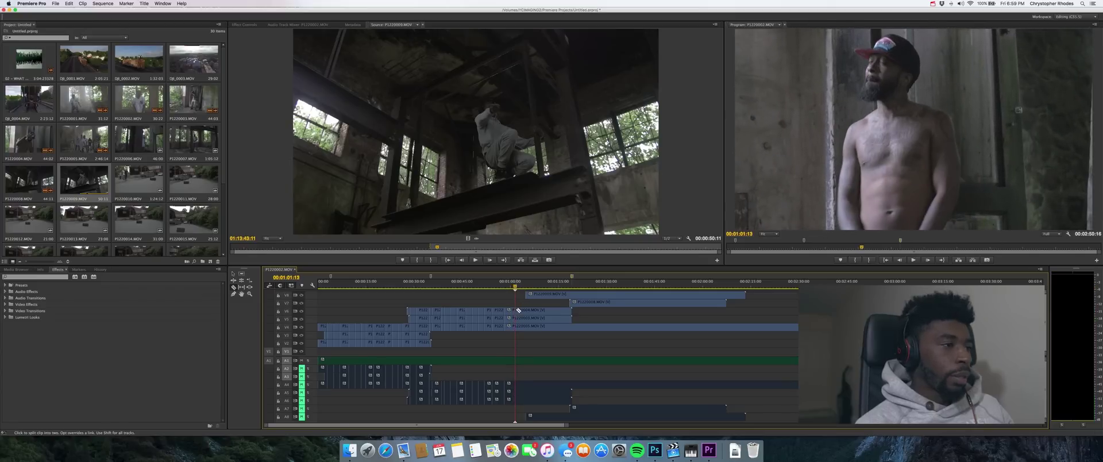
click(518, 326)
Step: Razor the stacked clips at about 00:01:03:11, 00:01:05:10 and 00:01:08:08, including the topmost clip at the last two points
key(space)
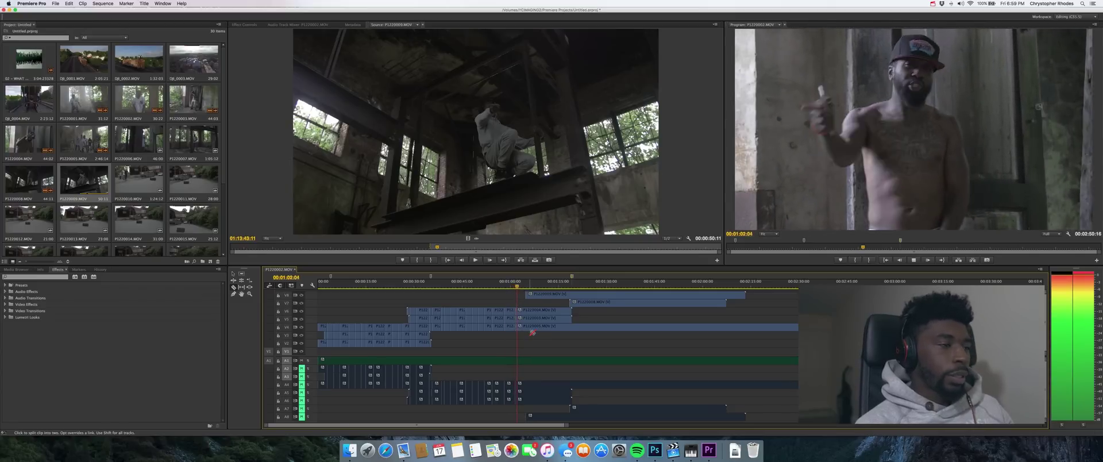
key(space)
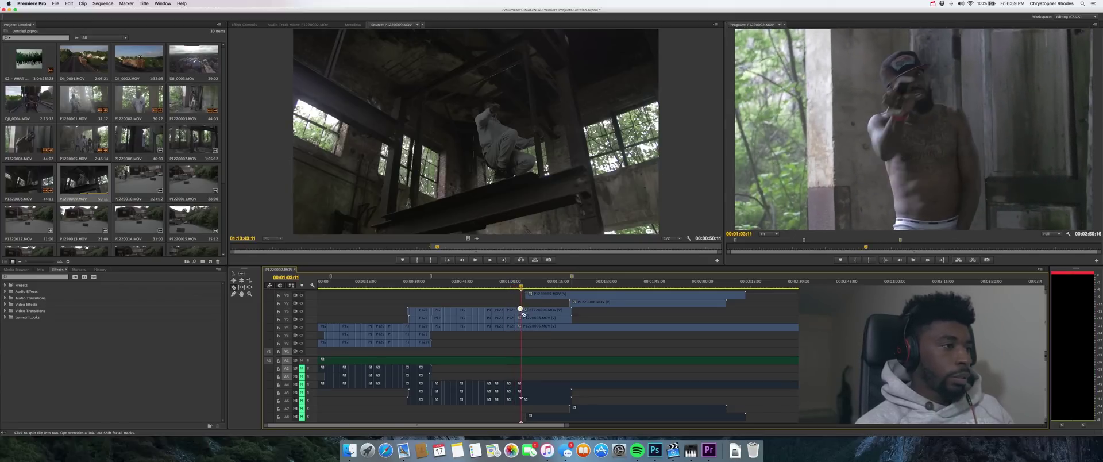
key(space)
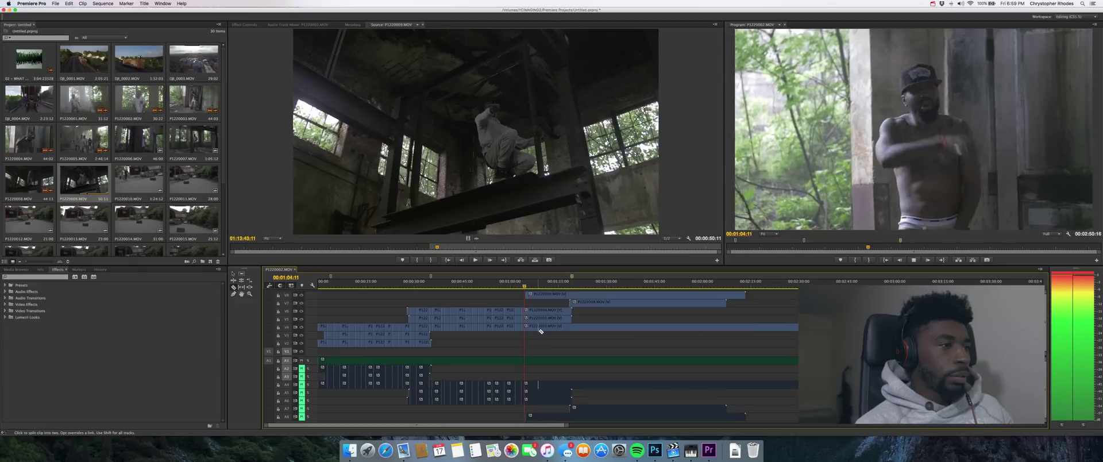
key(space)
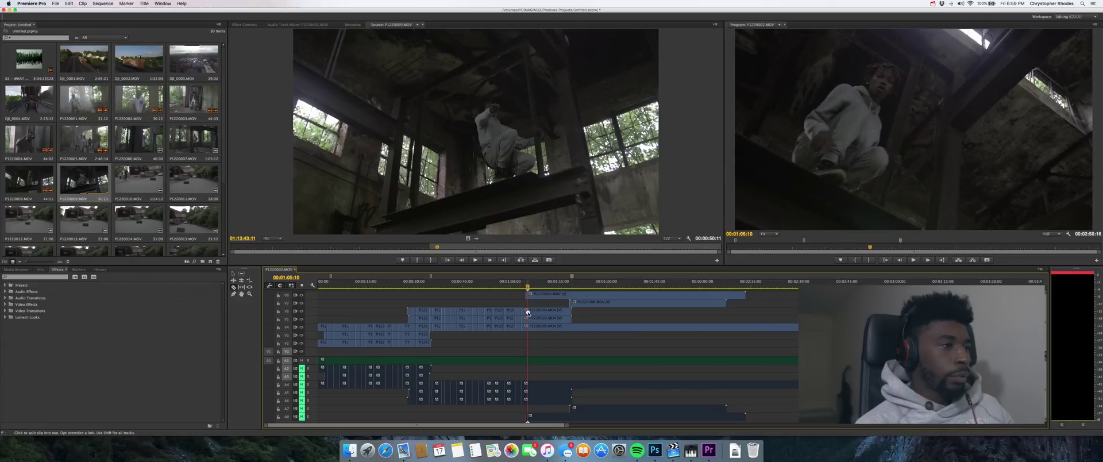
key(space)
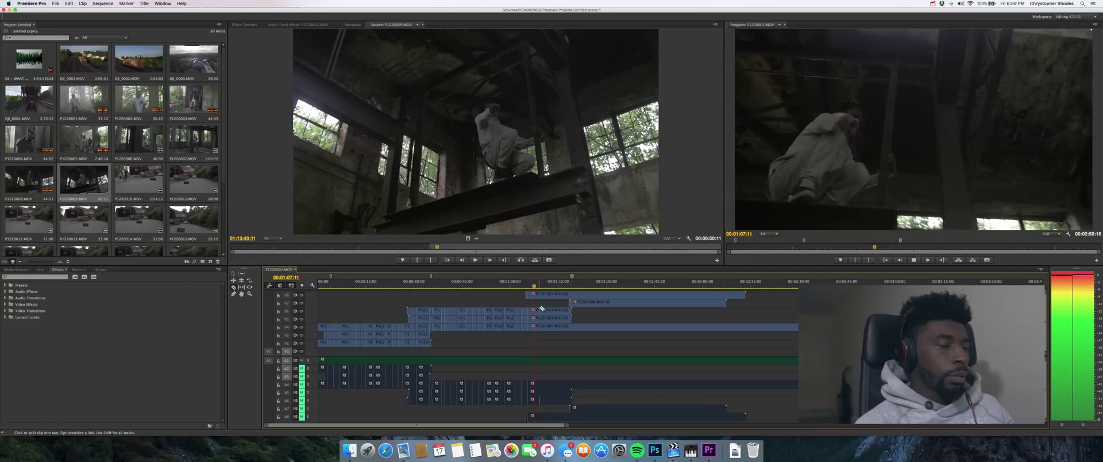
key(space)
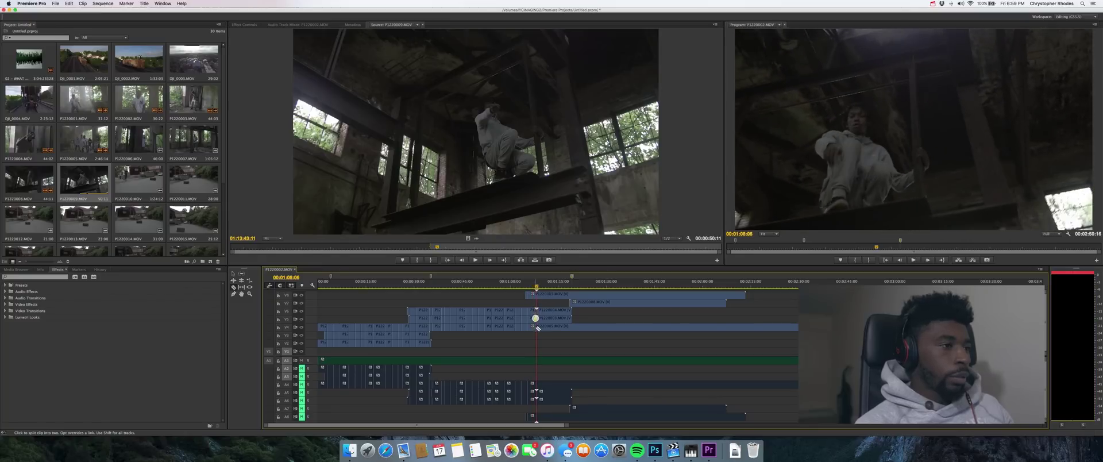
Step: Razor all stacked clips, including the topmost one, at about 00:01:10:05 and 00:01:13:01, and continue playback
key(space)
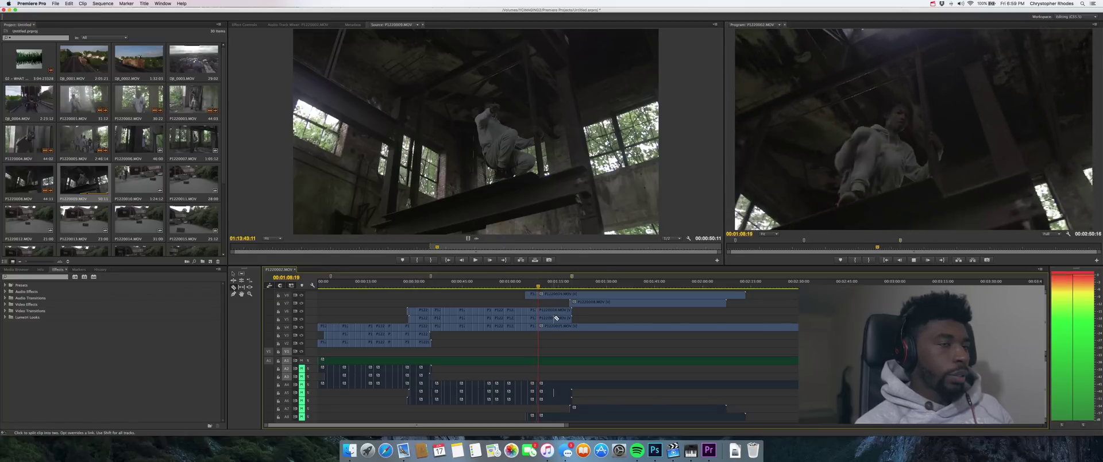
key(space)
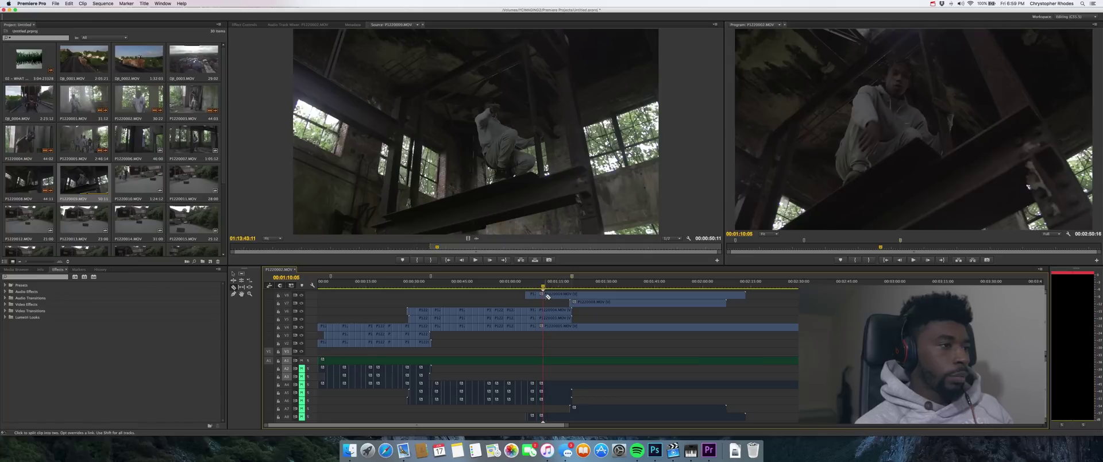
key(space)
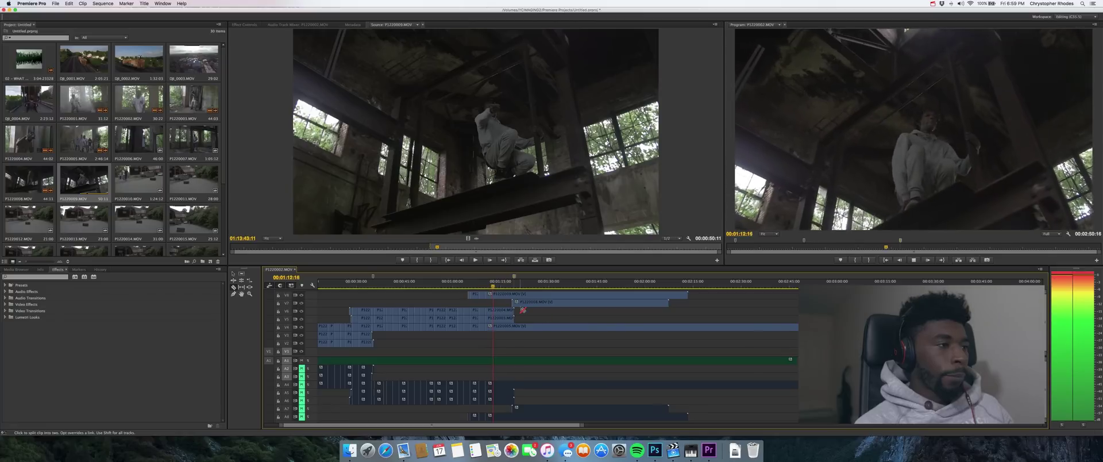
key(space)
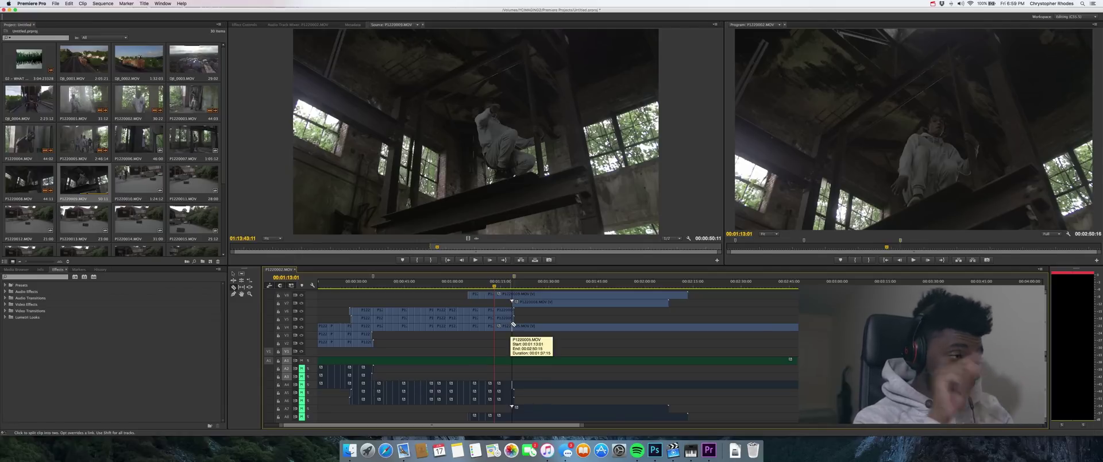
key(space)
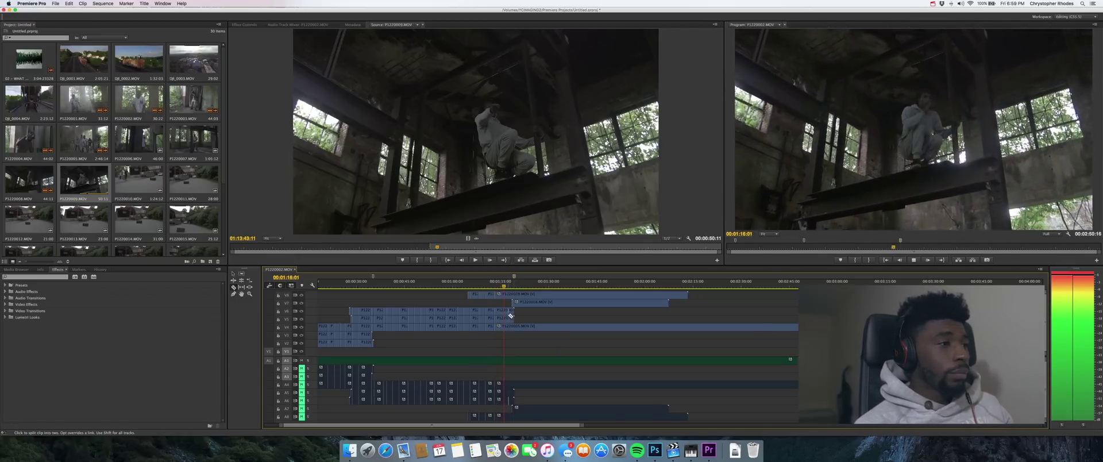
Step: Play through the song and razor the stacked clips under the playhead at about 00:01:16:01, 00:01:18:08 and 00:01:20:18
key(space)
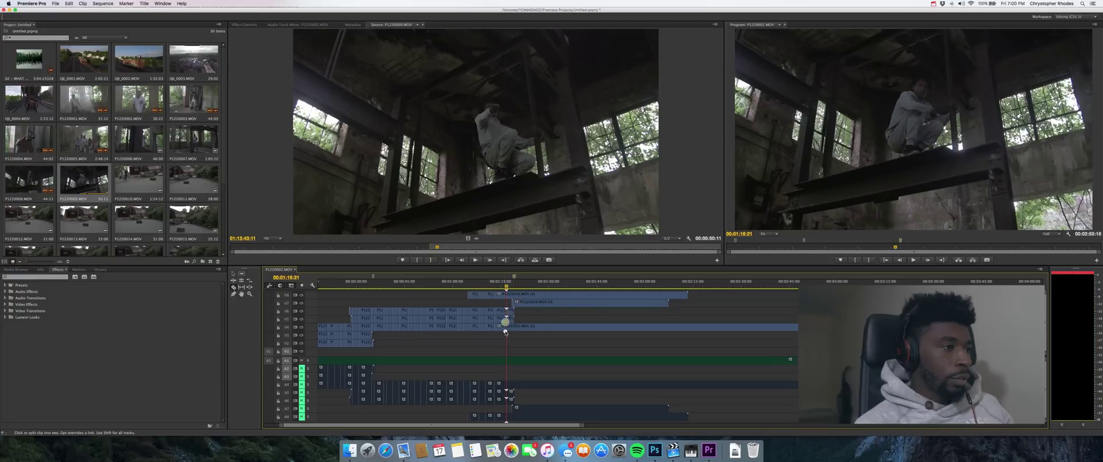
key(space)
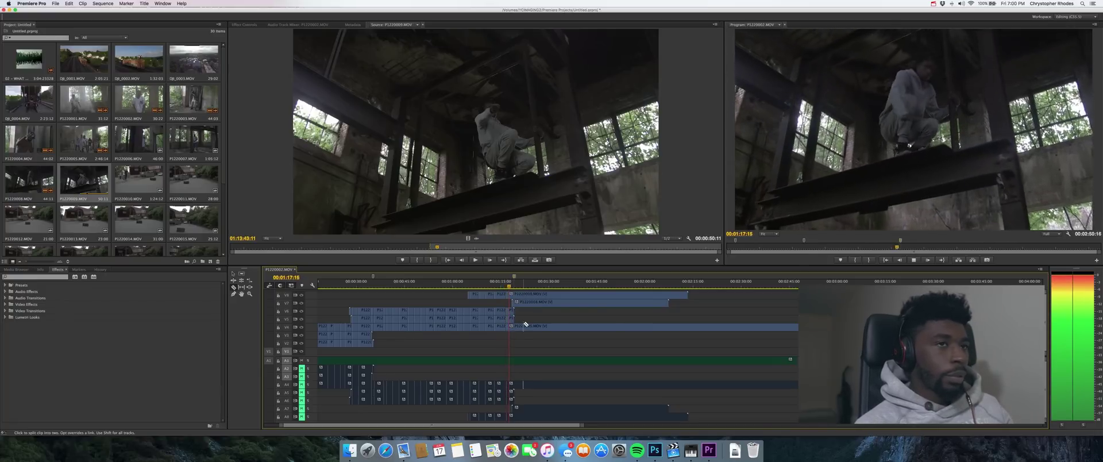
key(space)
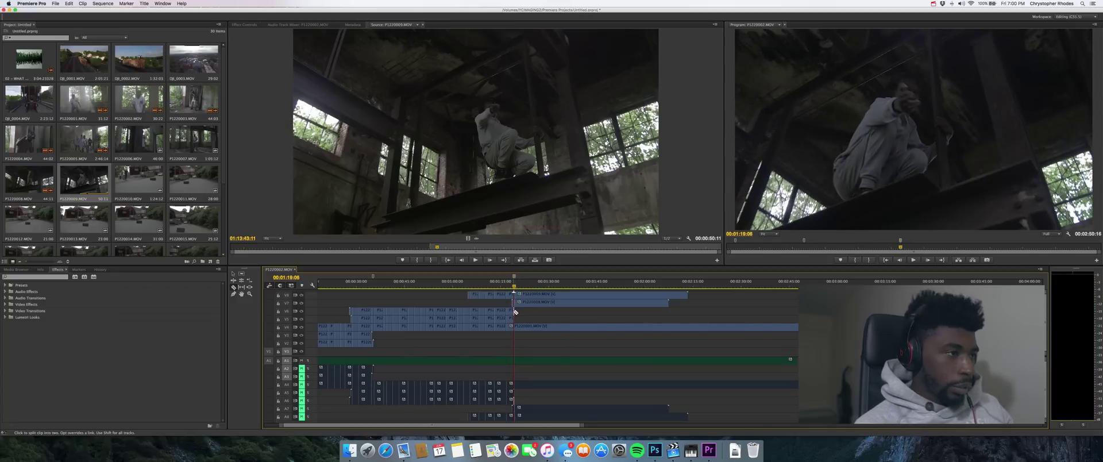
key(space)
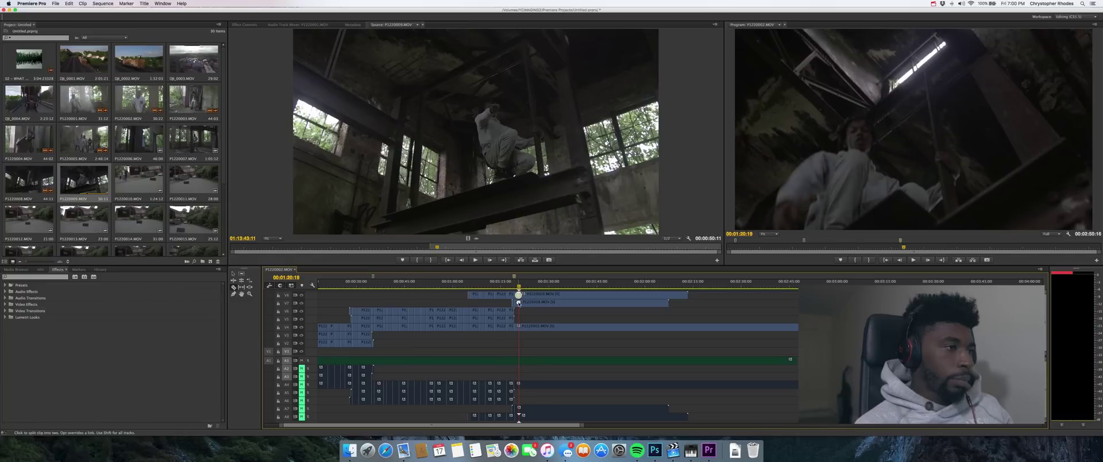
Step: Resume playback and razor the three remaining stacked clips at about 00:01:23:03 and 00:01:25:02
key(space)
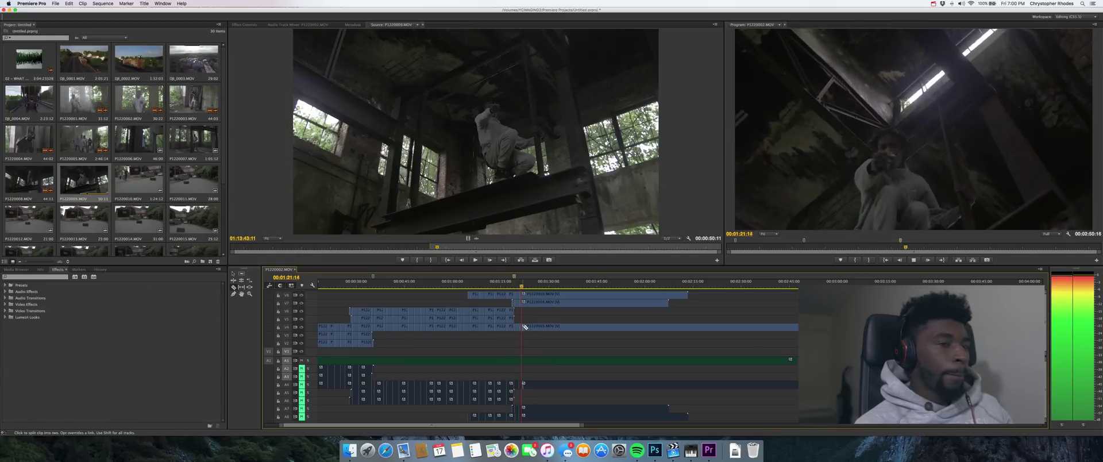
key(space)
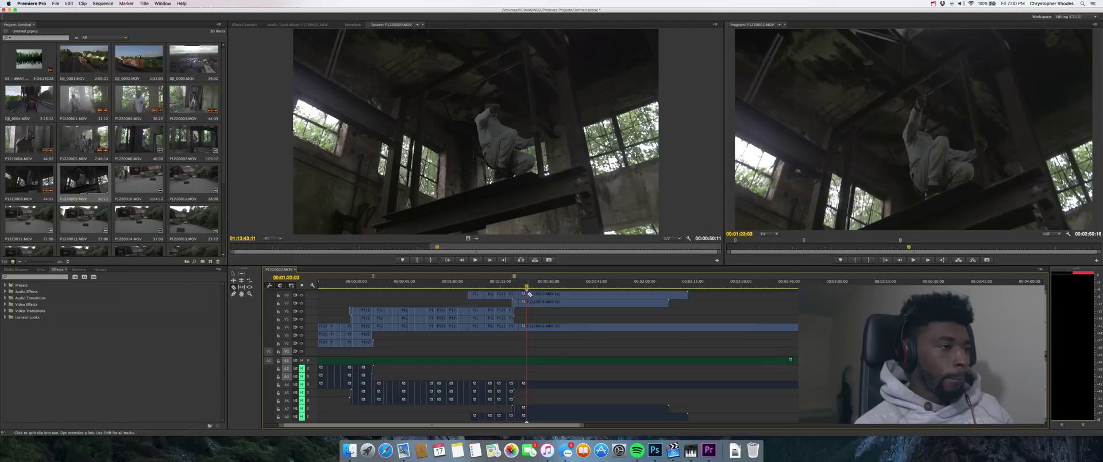
key(space)
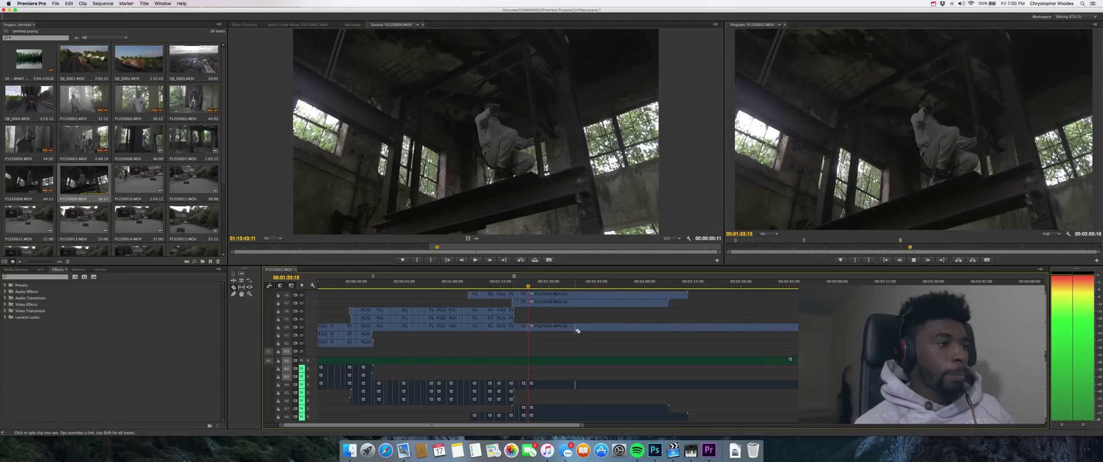
key(space)
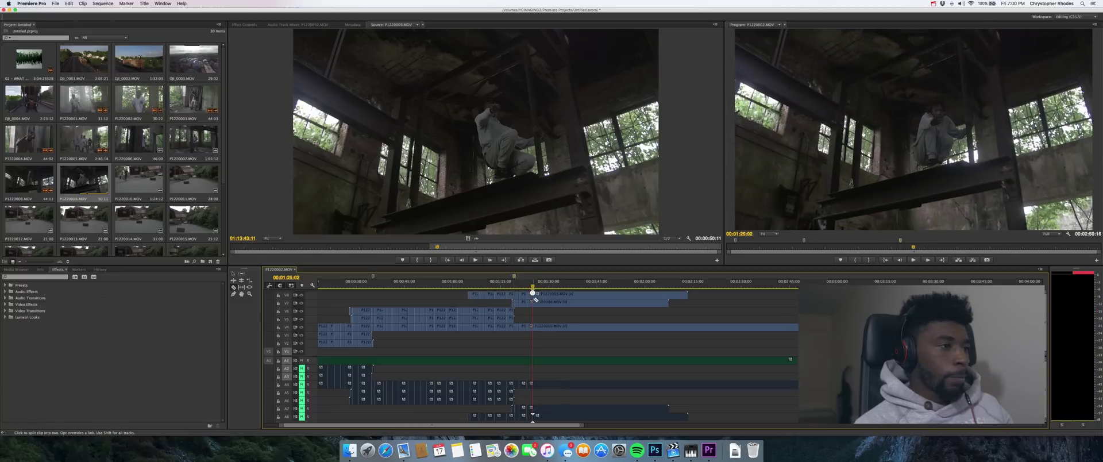
Step: Continue playback and razor the three stacked clips at further matching points, including about 00:01:28:22 and 00:01:30:20
key(space)
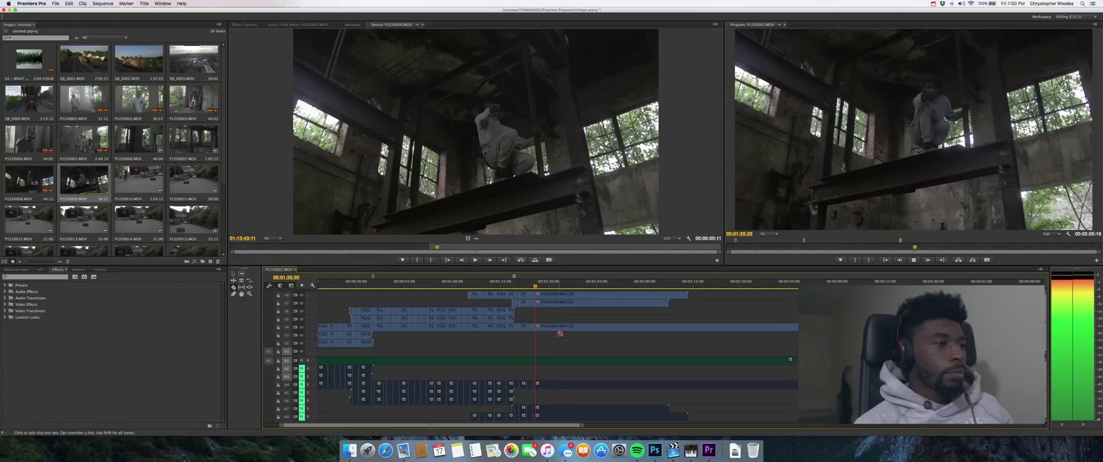
key(space)
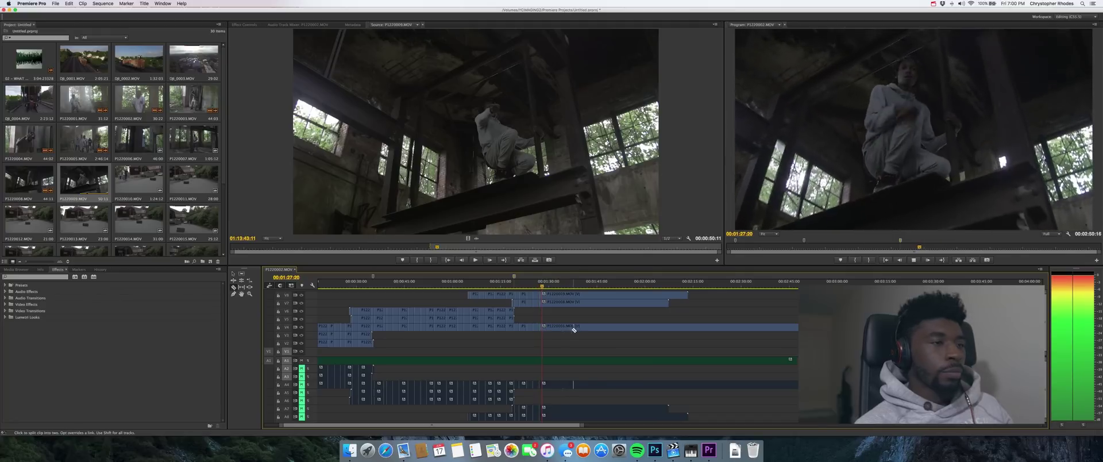
key(space)
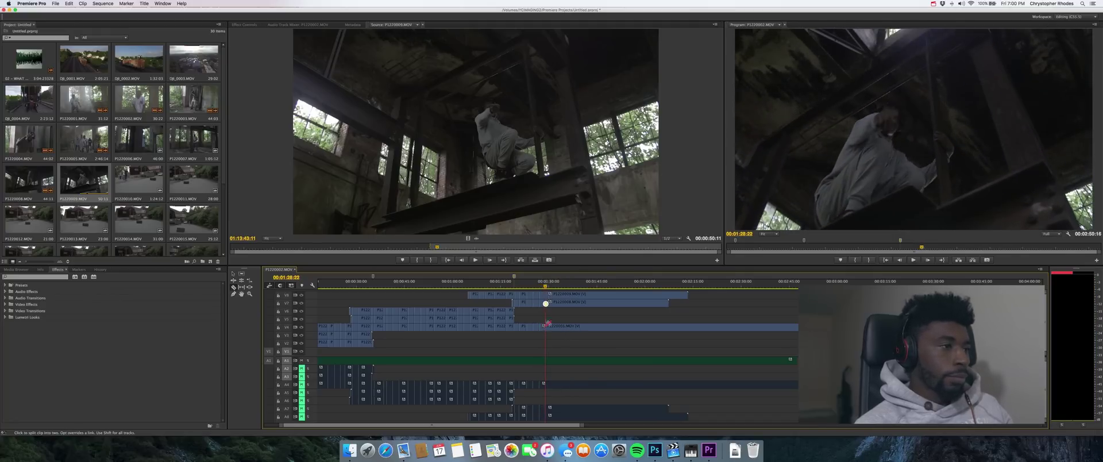
key(space)
scroll(517, 310, right, 2)
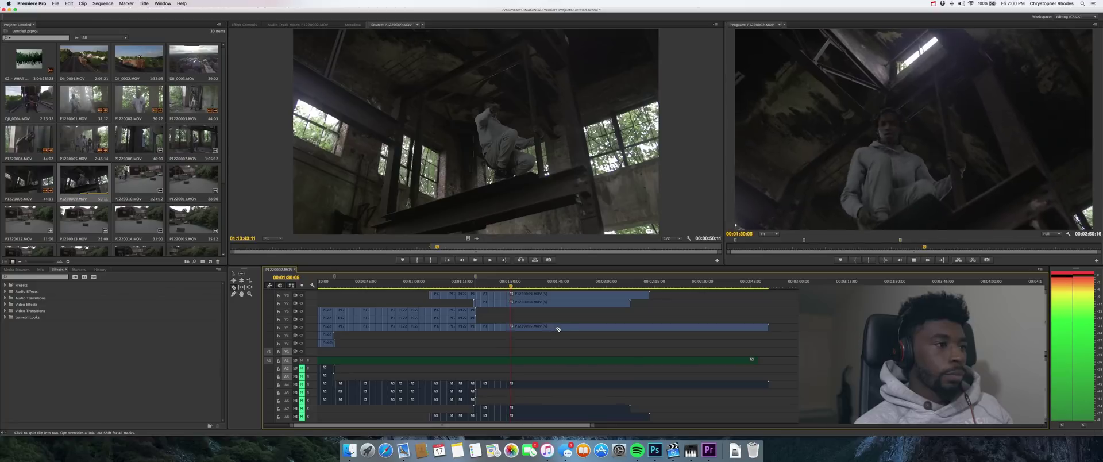
key(space)
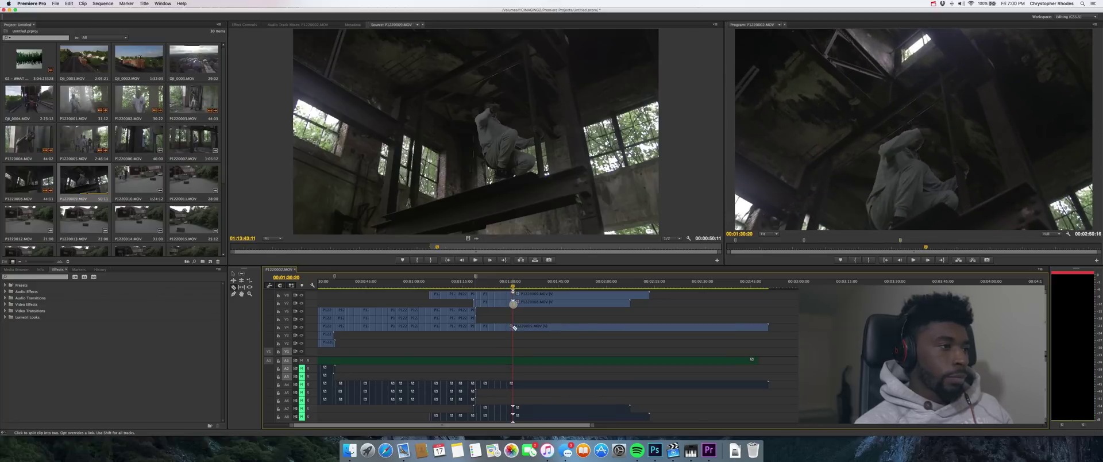
Step: Razor all three stacked clips at about 00:01:32:18 and 00:01:35, and keep playing the sequence
key(space)
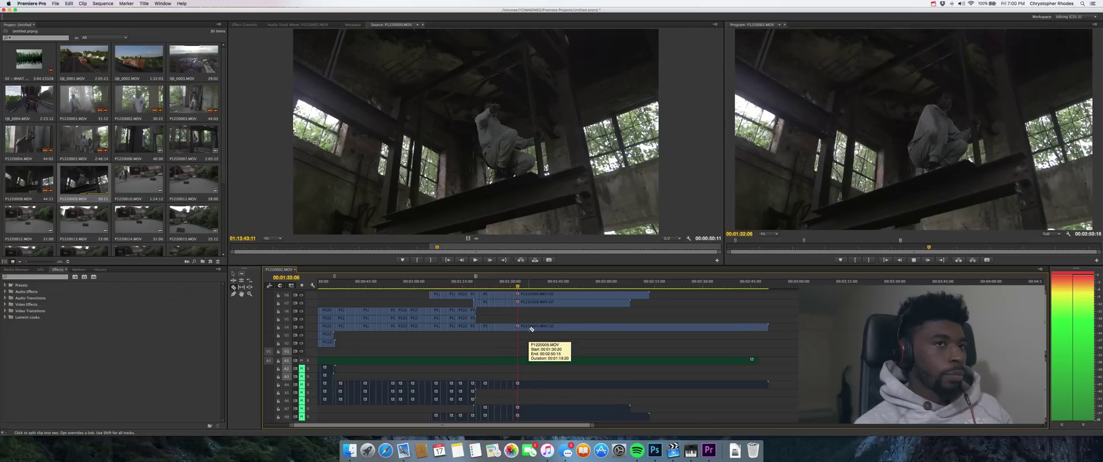
key(space)
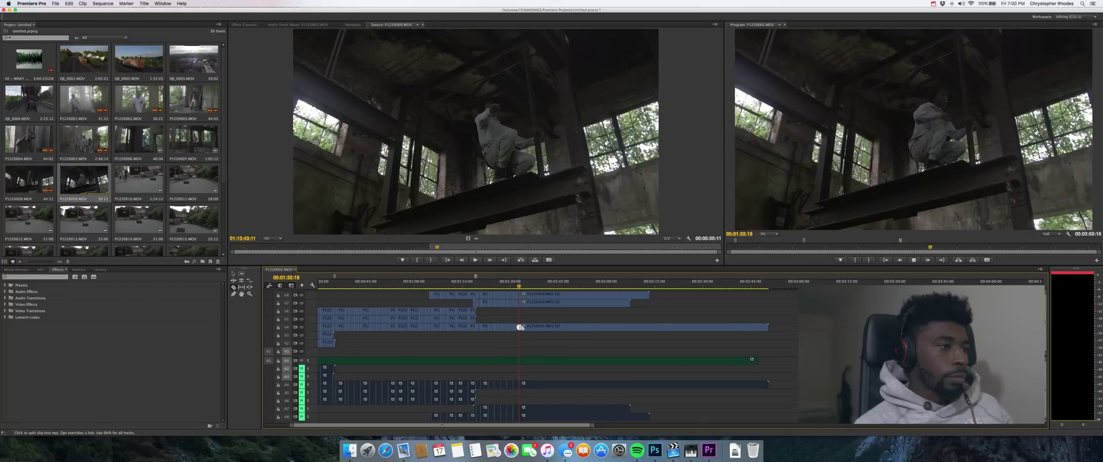
key(space)
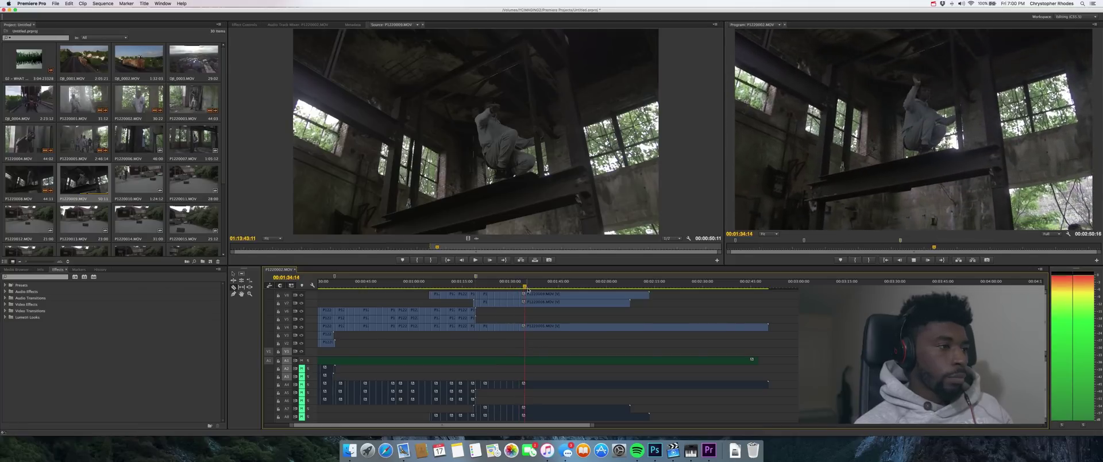
key(space)
key(c)
click(527, 293)
key(space)
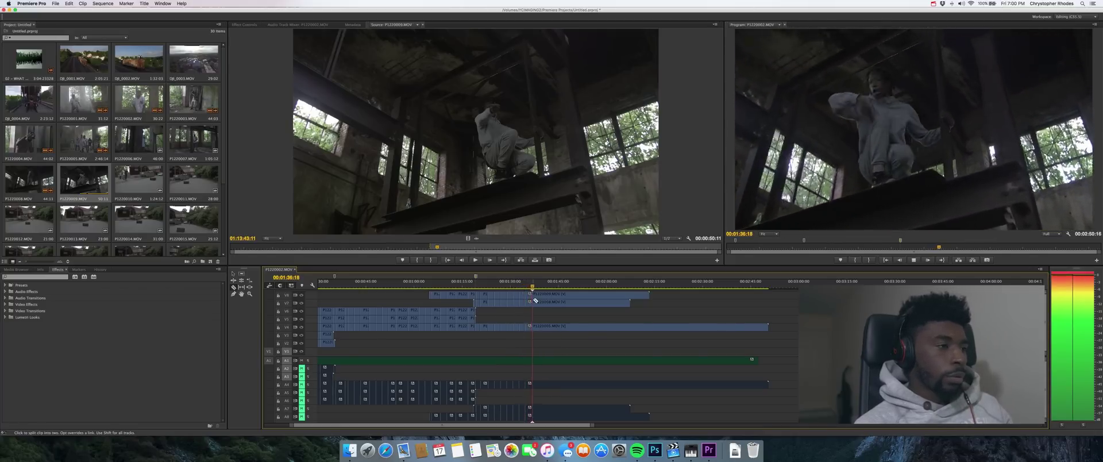
Step: Razor the three stacked clips at about 00:01:37:01, 00:01:39:23 and 00:01:42:08 while playing through the song
key(space)
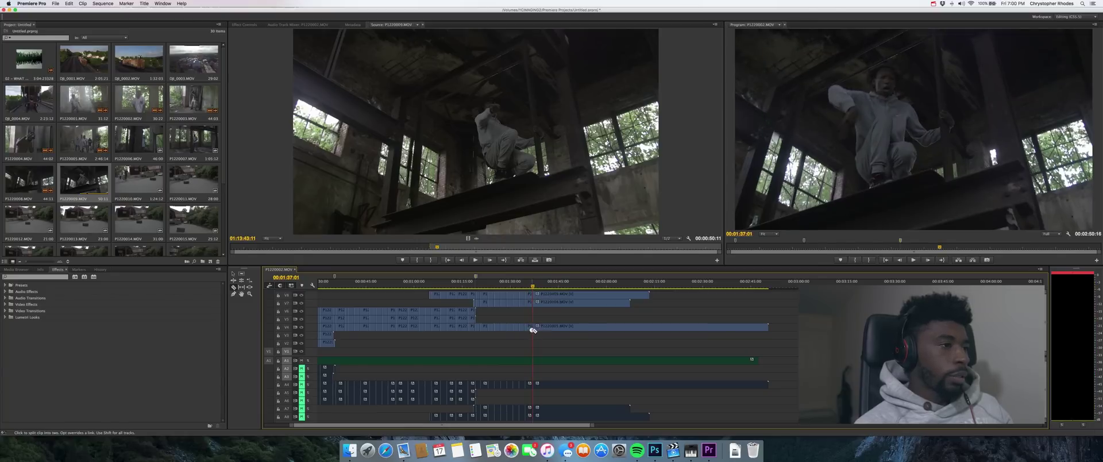
key(space)
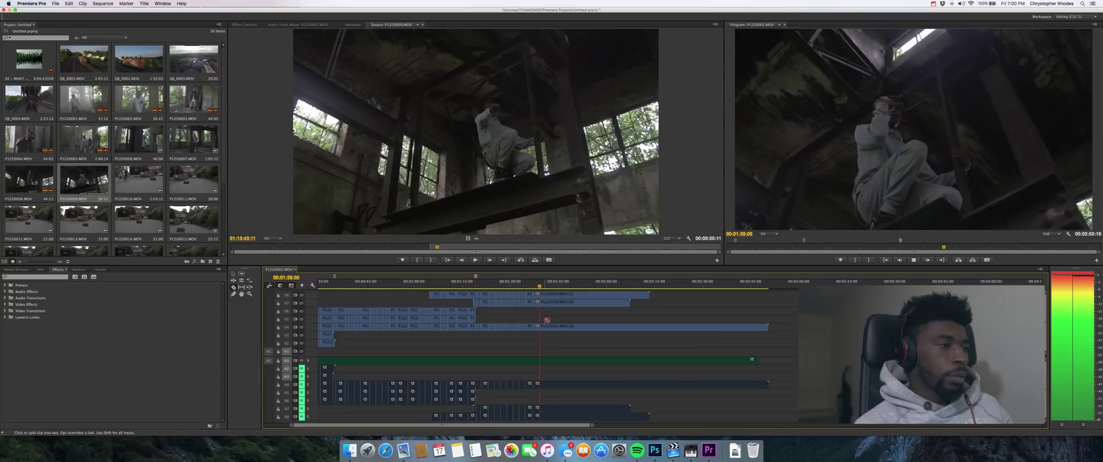
key(space)
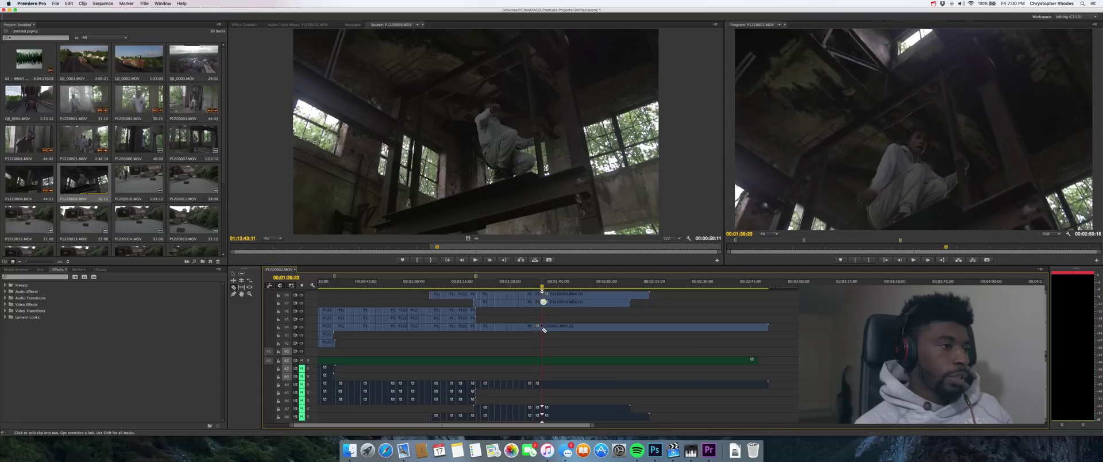
key(space)
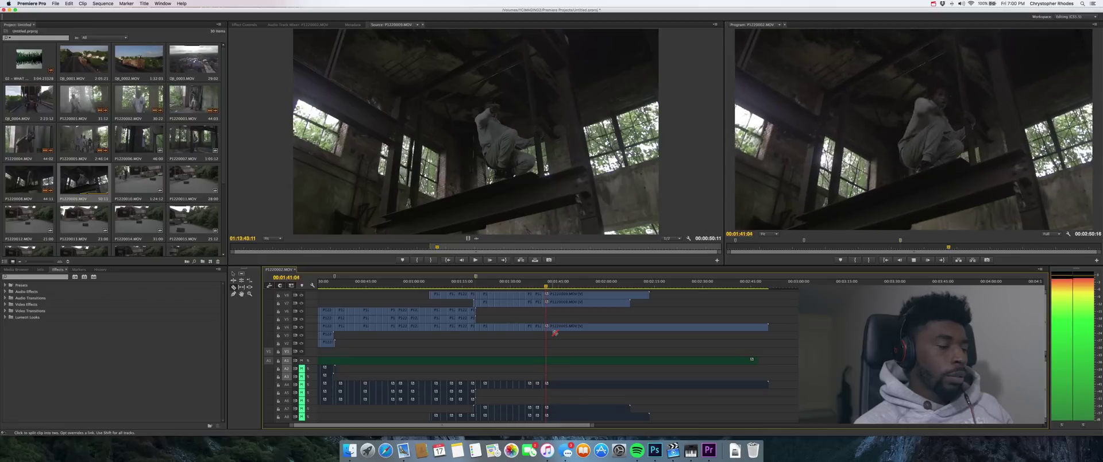
key(space)
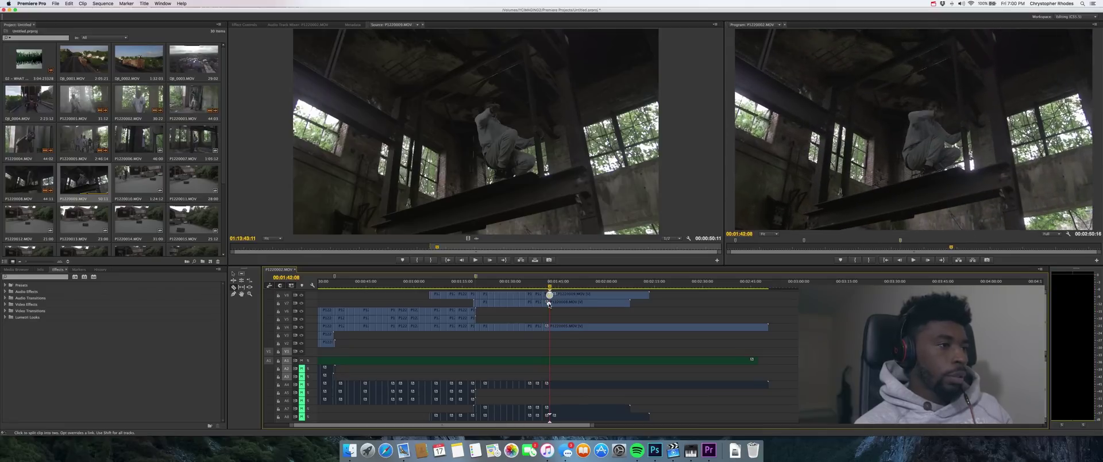
Step: Move the playhead back to 00:01:41:17 and save the project
key(v)
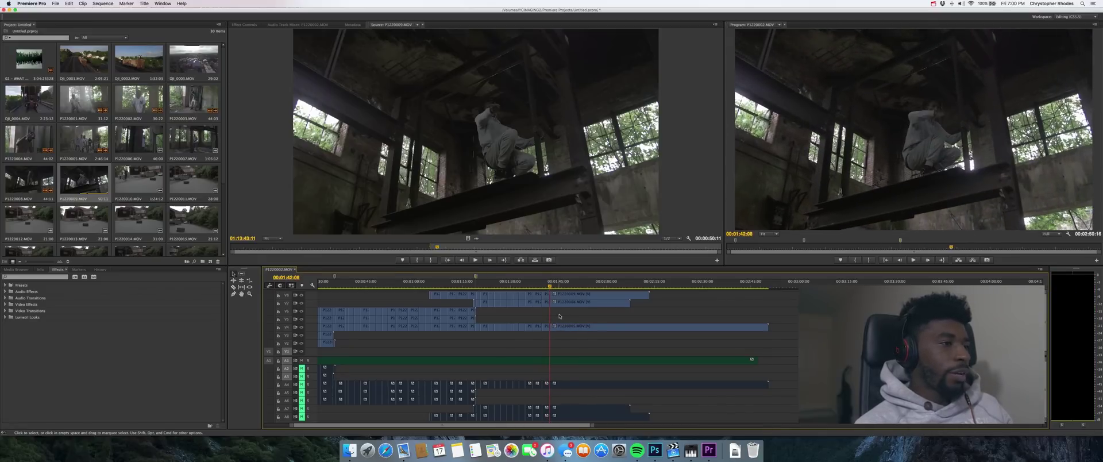
scroll(598, 313, left, 3)
key(c)
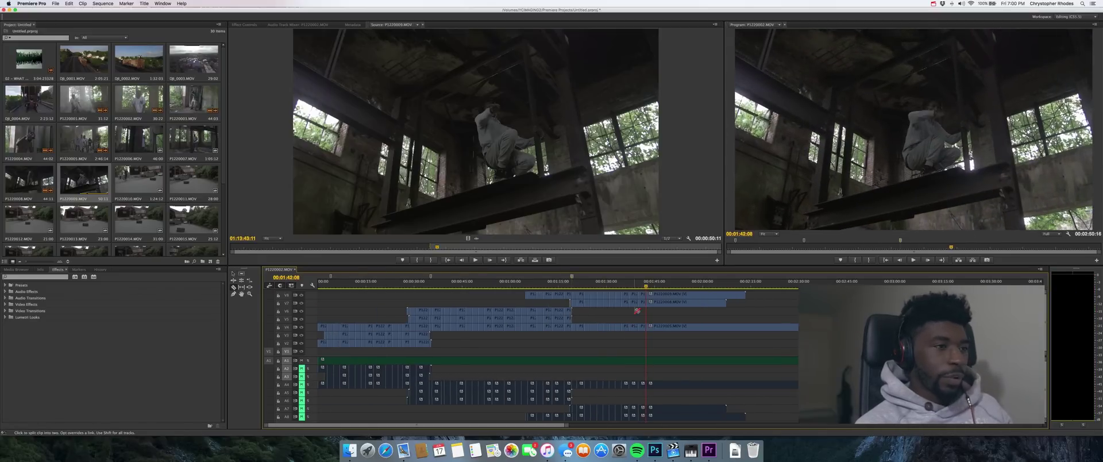
scroll(644, 312, right, 1)
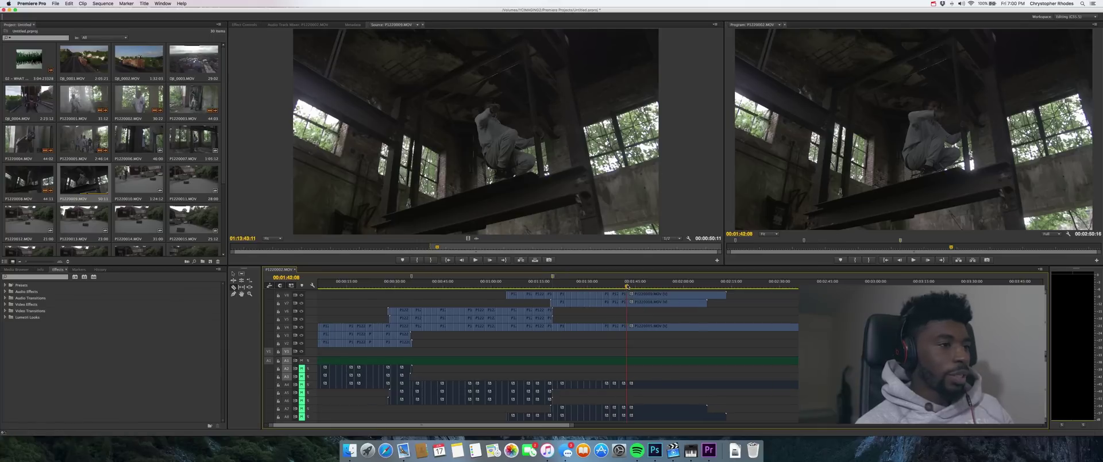
click(625, 285)
key(super+s)
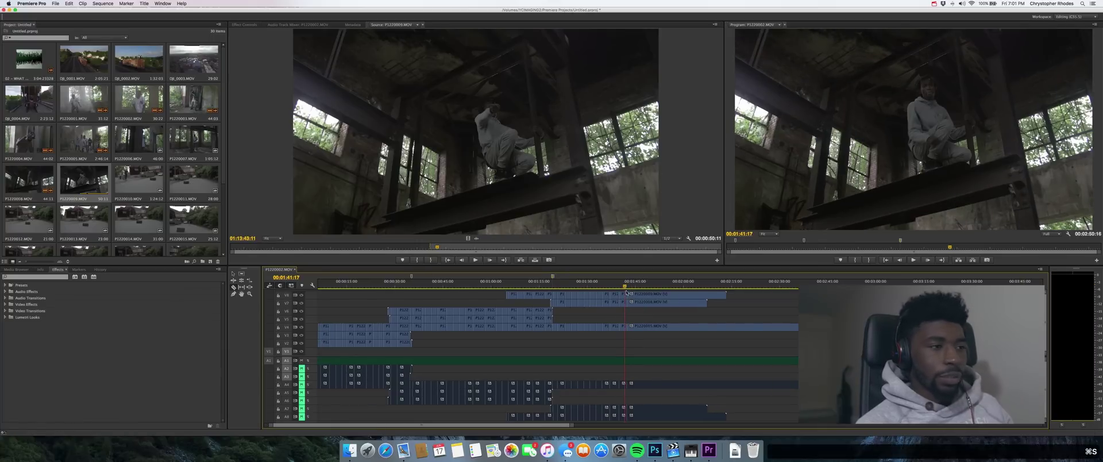
Step: Play on from there and razor the three stacked clips shortly after 00:01:44:04 and at about 00:01:47:18 and 00:01:50:00
key(space)
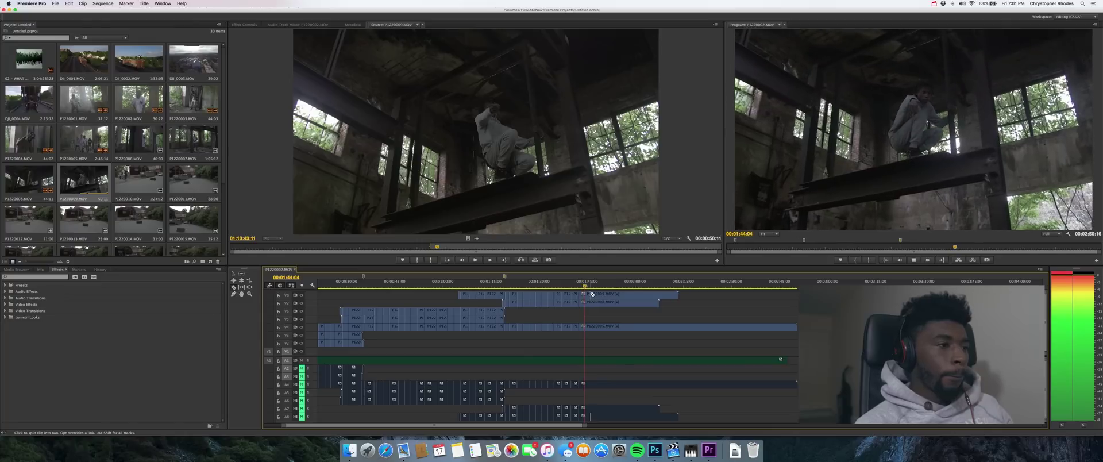
key(space)
key(space)
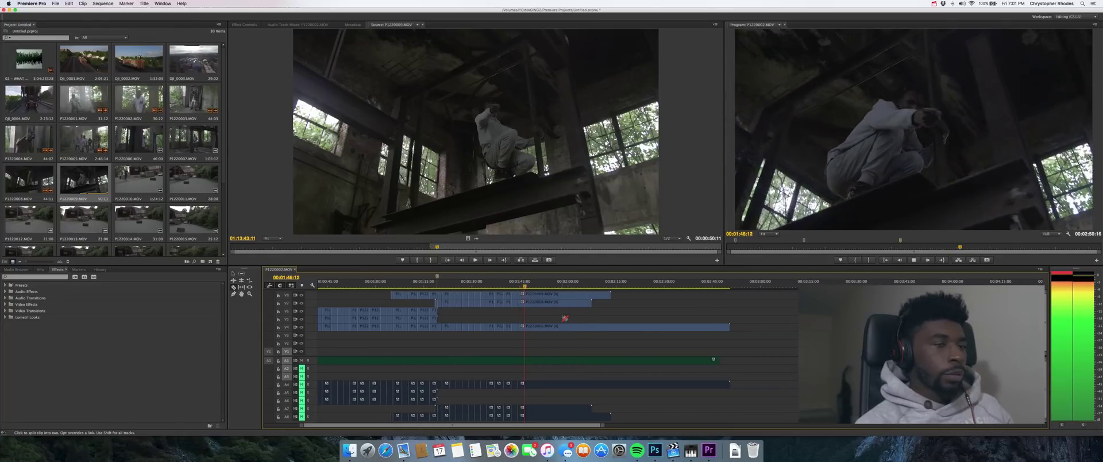
key(space)
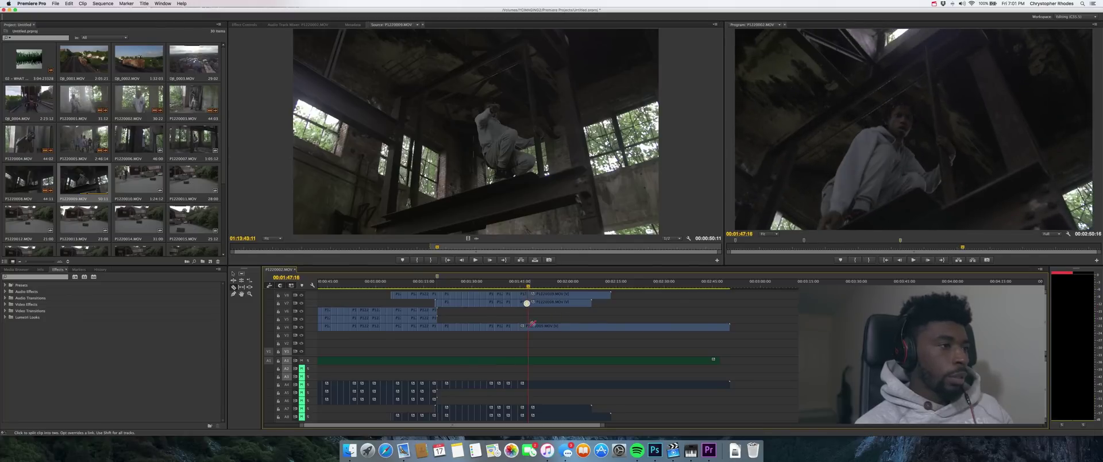
key(space)
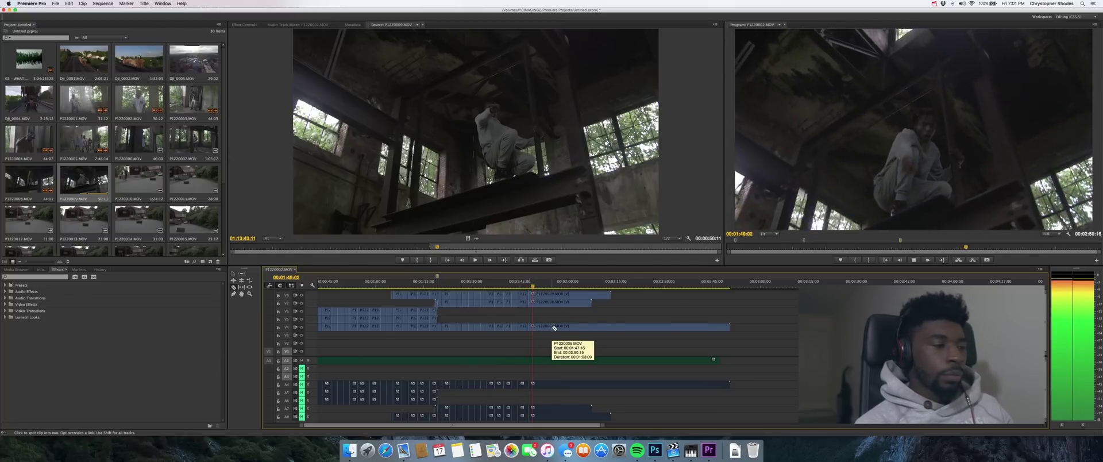
key(space)
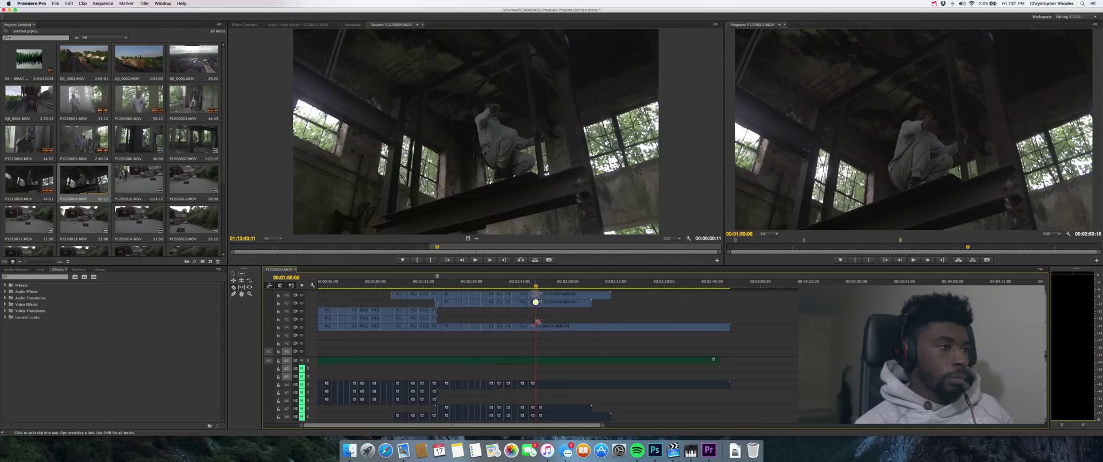
Step: Resume playback and razor the three stacked clips shortly after 00:01:53:09 and again before 00:01:57:13
key(space)
scroll(540, 325, right, 2)
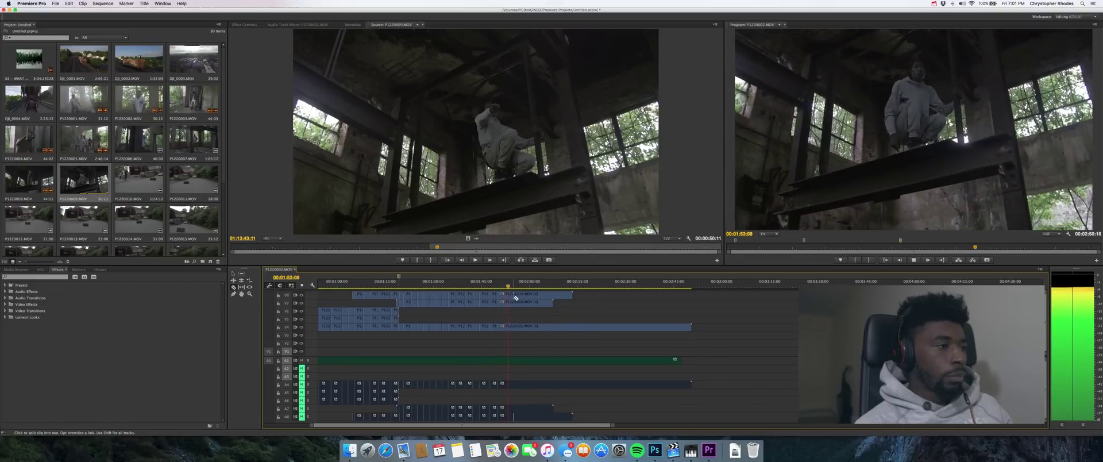
key(space)
key(space)
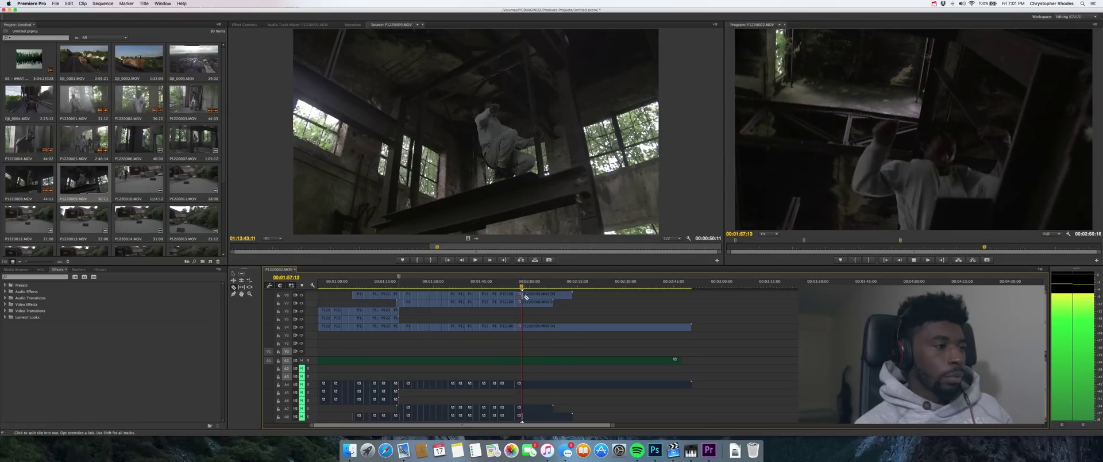
Step: Razor the stacked clips at about 00:01:57:18, undo the misplaced cut on the lowest clip, recut it at the playhead and continue playback
key(space)
click(520, 327)
key(space)
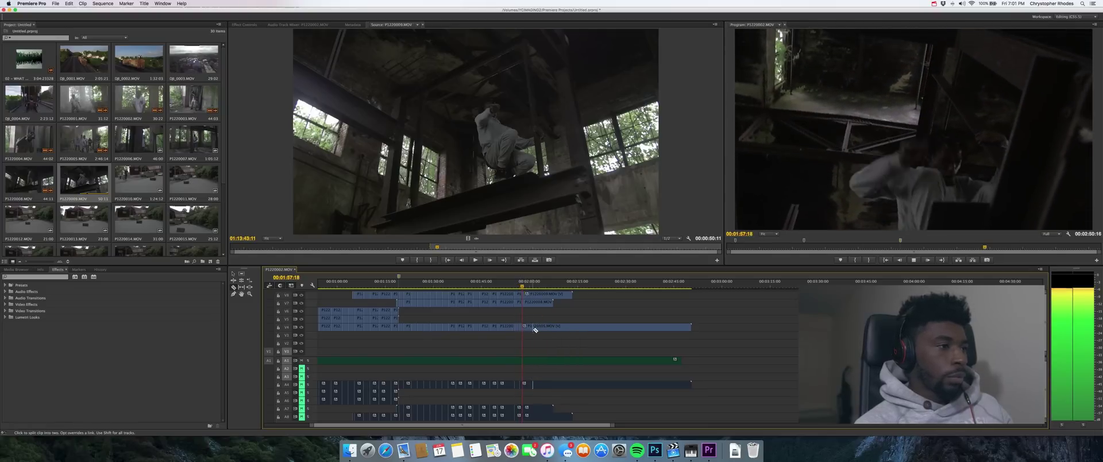
key(space)
key(super+z)
key(space)
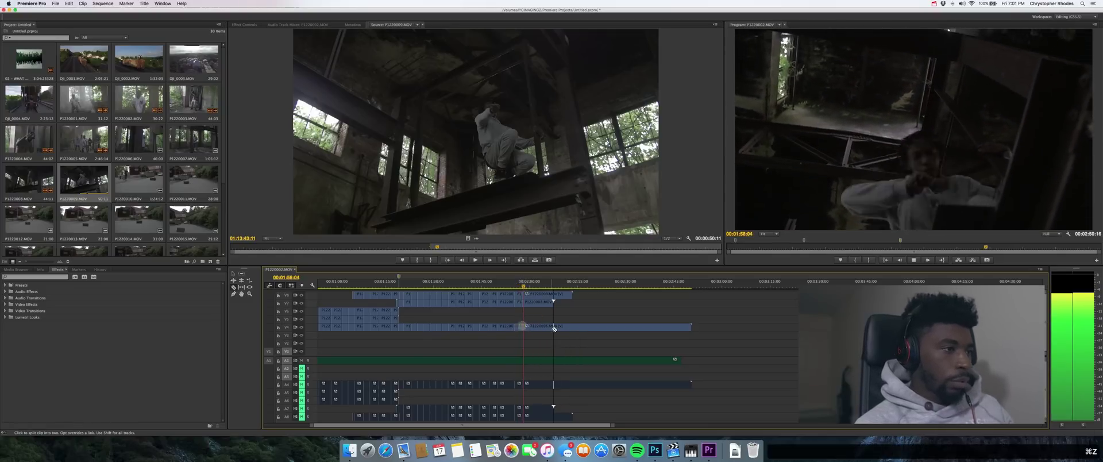
Step: Play on and razor the three stacked clips at about 00:01:59:15 and 00:02:03:01
key(space)
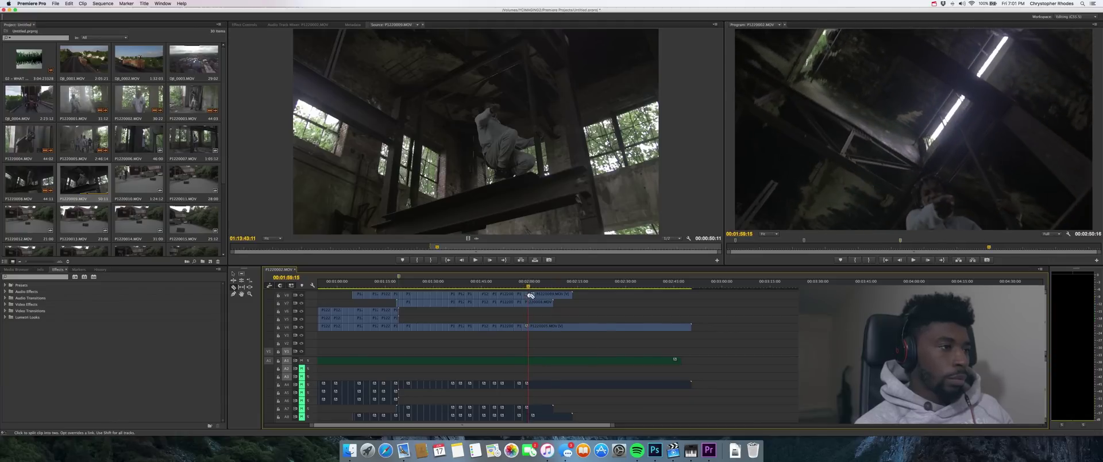
key(space)
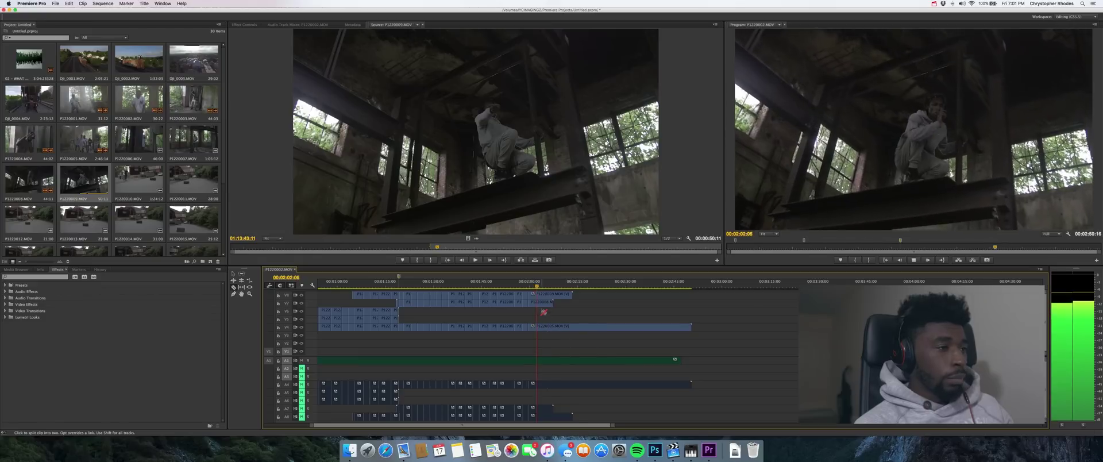
key(space)
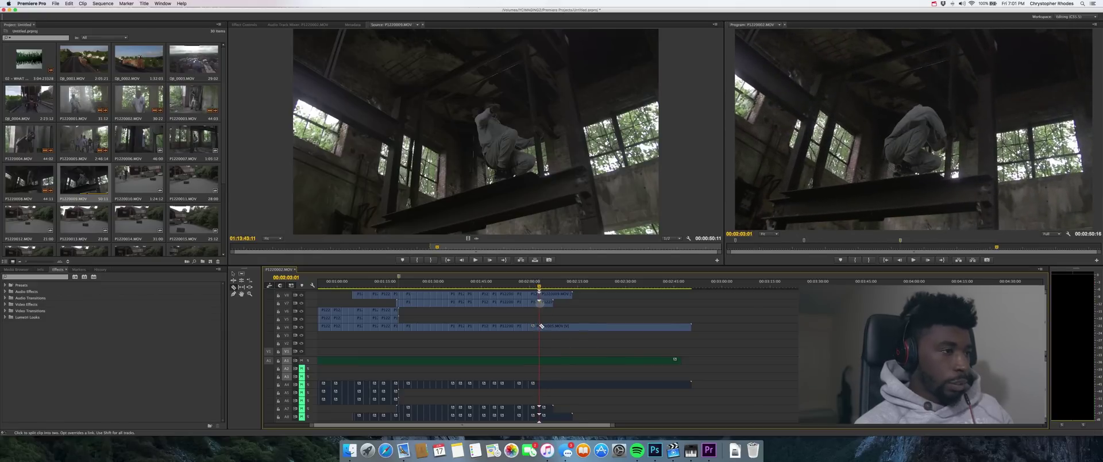
key(space)
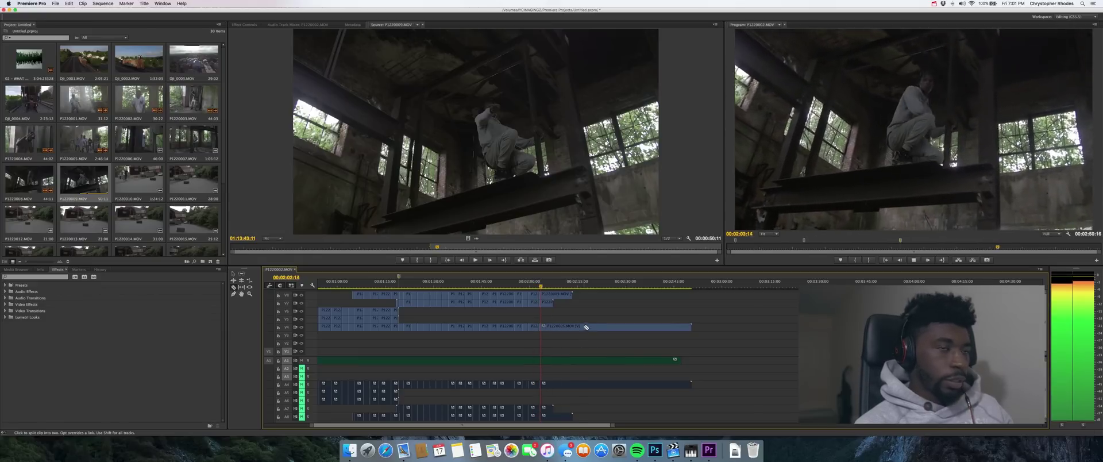
Step: Razor the stacked clips at about 00:02:04:22 and 00:02:06:20, playing the sequence between the cuts
click(548, 295)
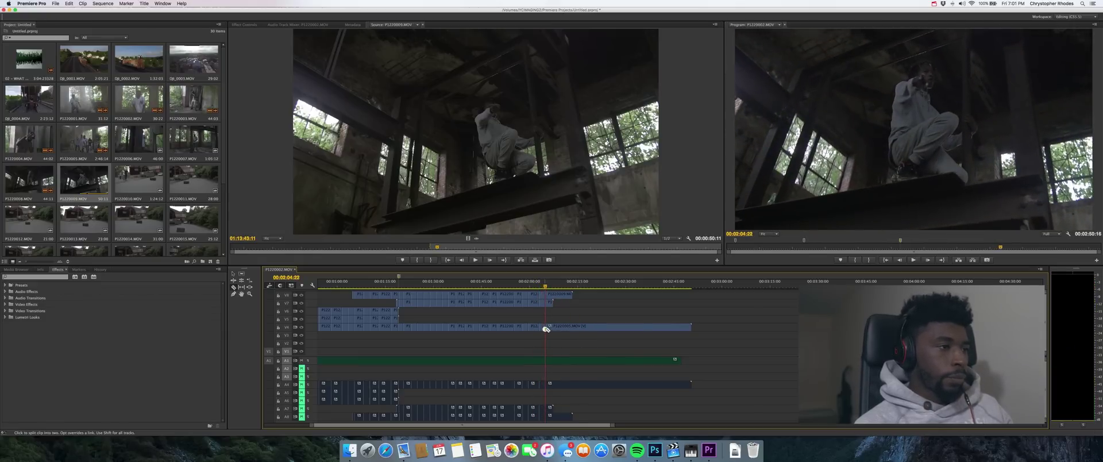
key(space)
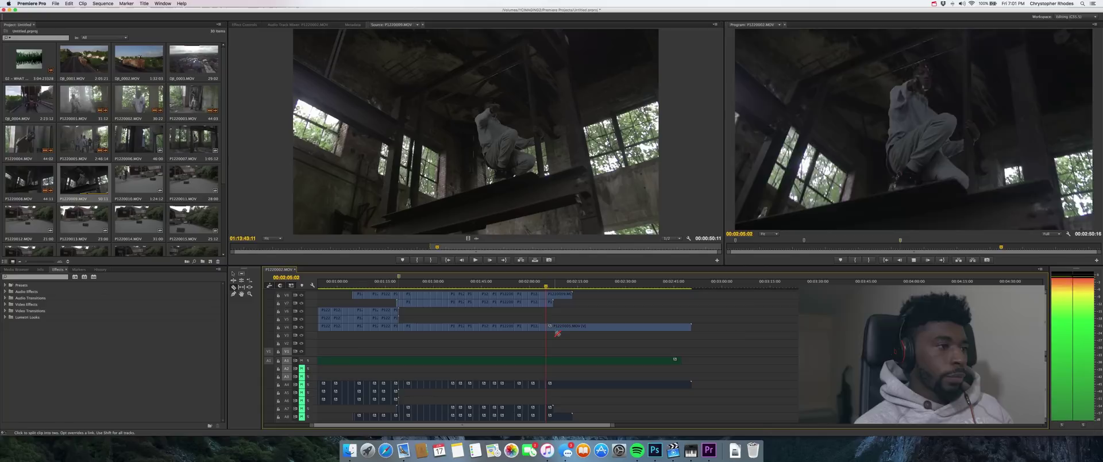
click(553, 296)
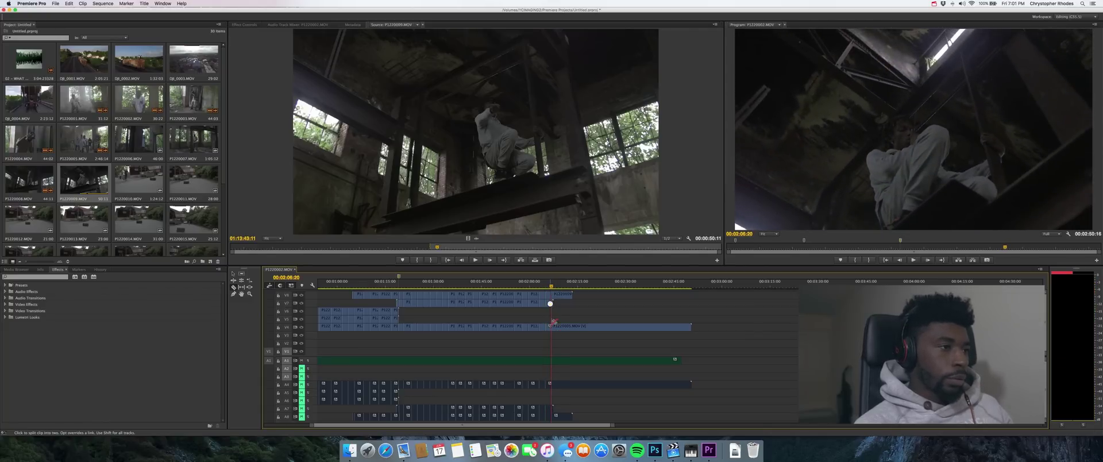
key(space)
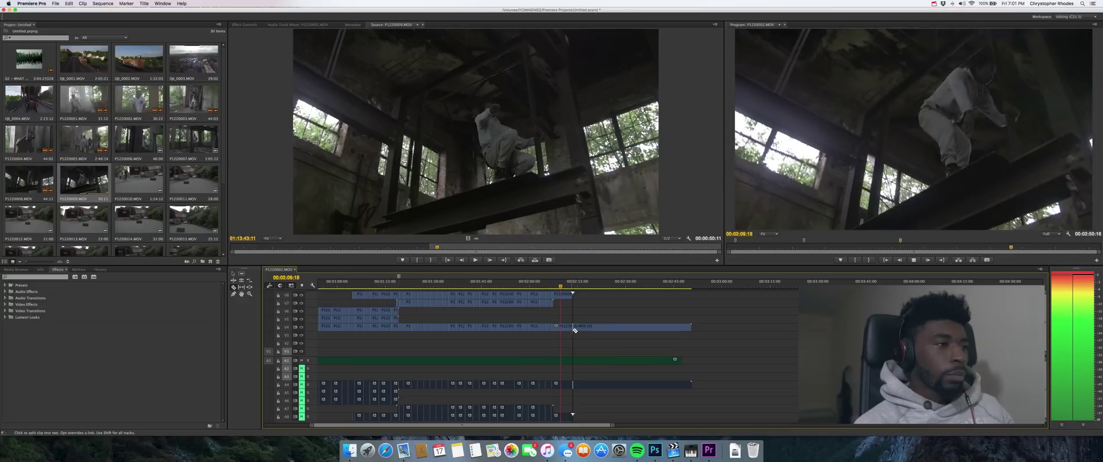
Step: Razor the two remaining stacked clips at about 00:02:10:18 and again near the end of the upper clip
click(563, 295)
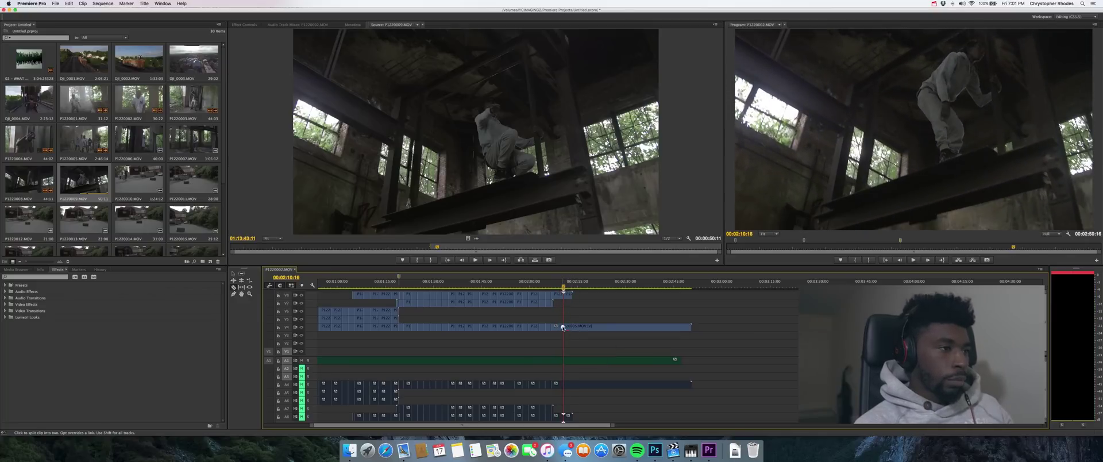
click(568, 327)
key(space)
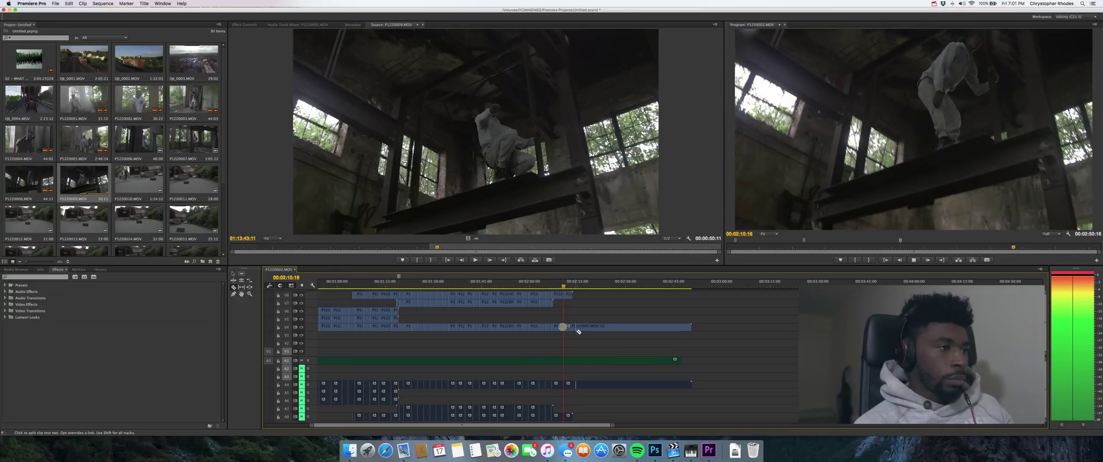
click(572, 296)
key(space)
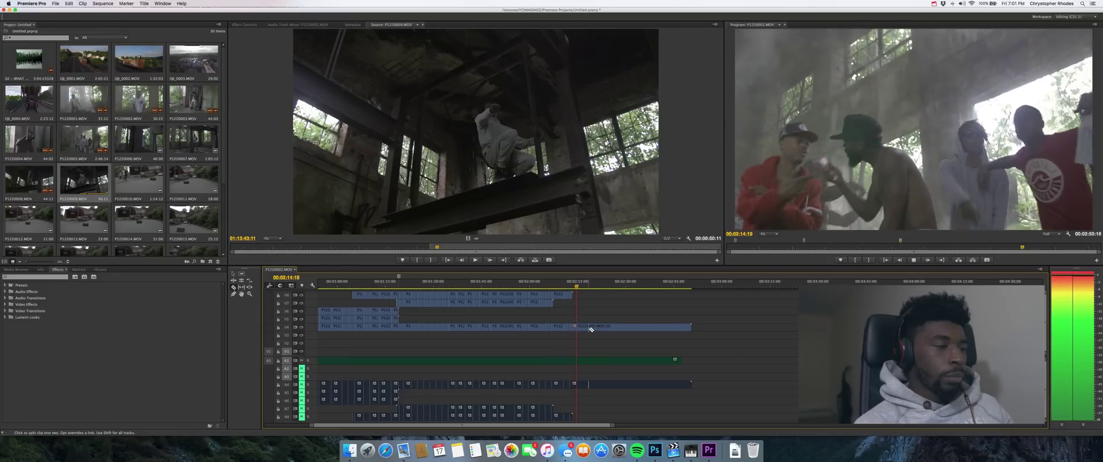
Step: Razor the lowest clip at about 00:02:17:03 and 00:02:18:20 during playback, and switch to the Selection tool
key(space)
key(space)
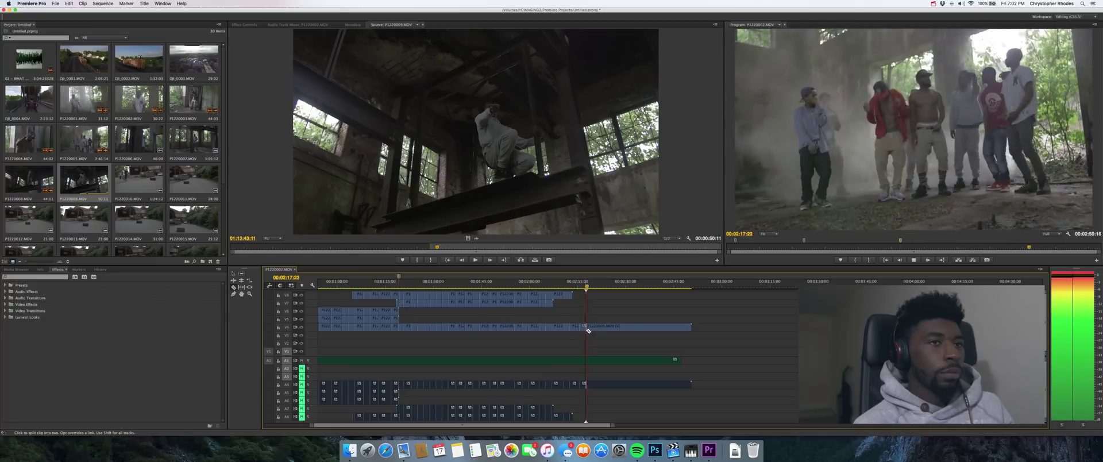
key(space)
click(592, 327)
key(v)
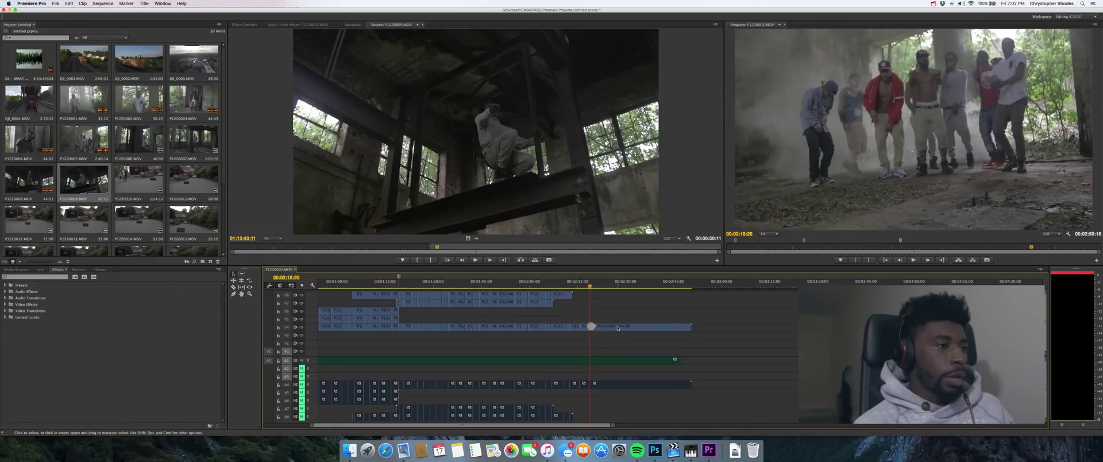
Step: Return the playhead to the start of the sequence and save the project
scroll(573, 320, up, 1)
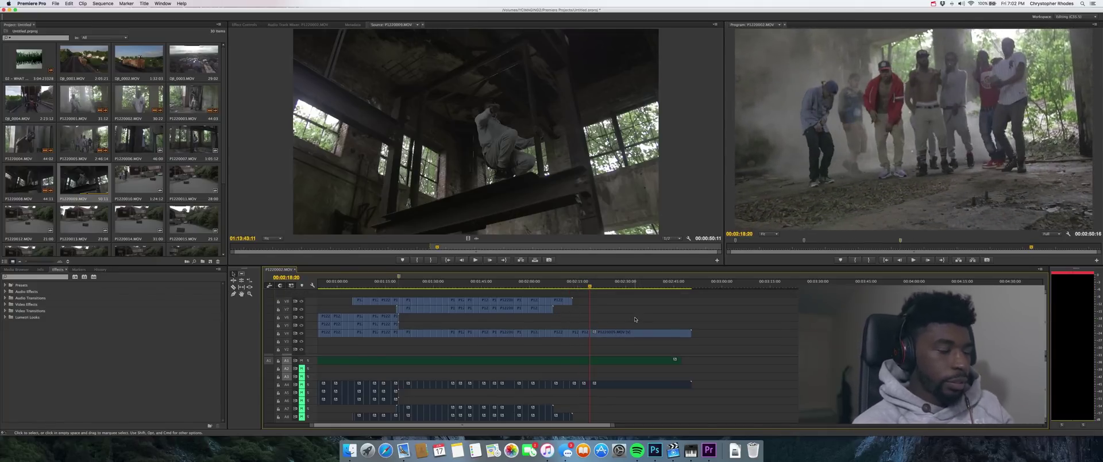
scroll(632, 320, left, 5)
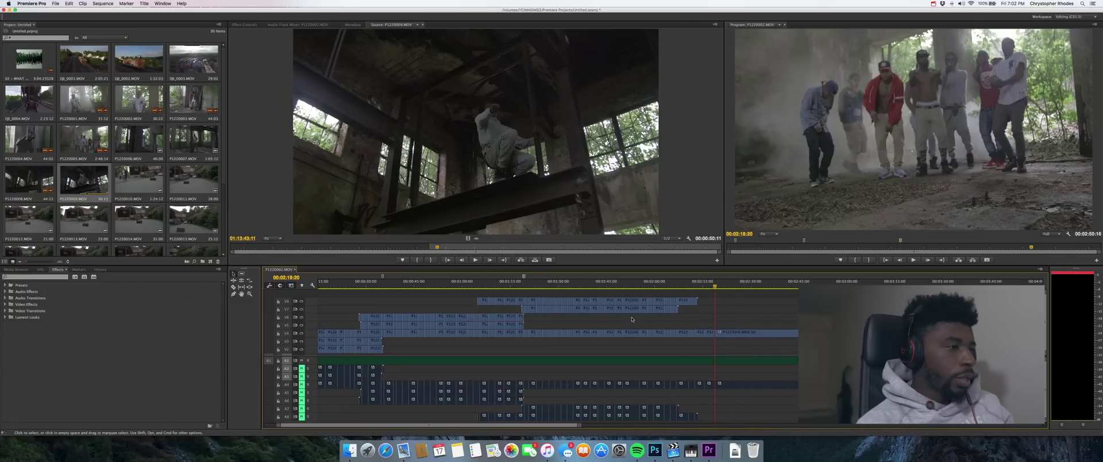
key(Home)
key(super+s)
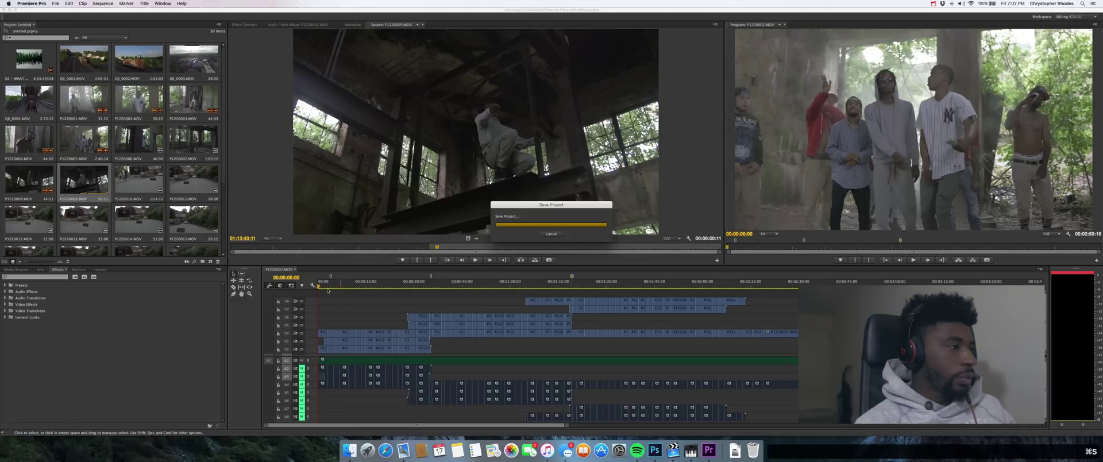
Step: Play from the start and delete the top clip piece at about 00:00:03:08 to expose the take beneath
mouse_move(331, 332)
mouse_down()
mouse_move(337, 343)
mouse_move(332, 334)
mouse_up()
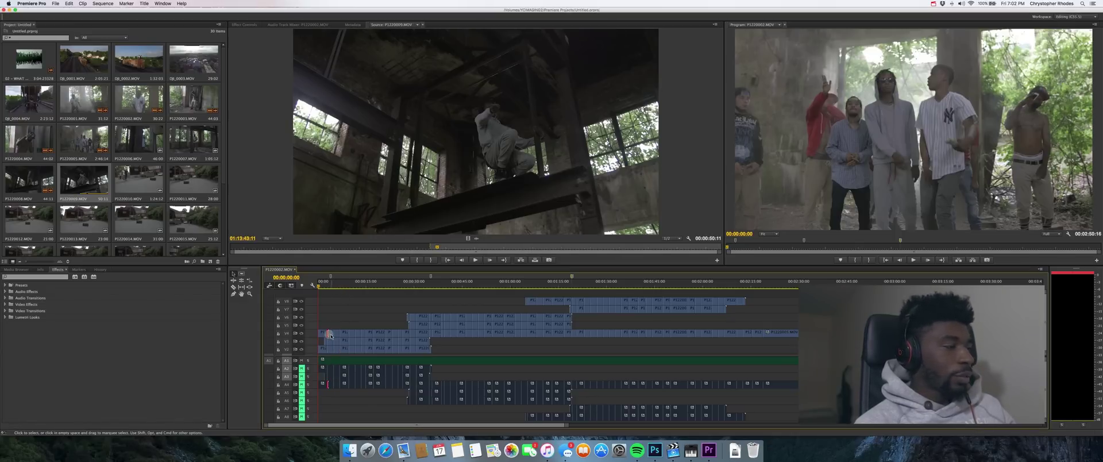
key(space)
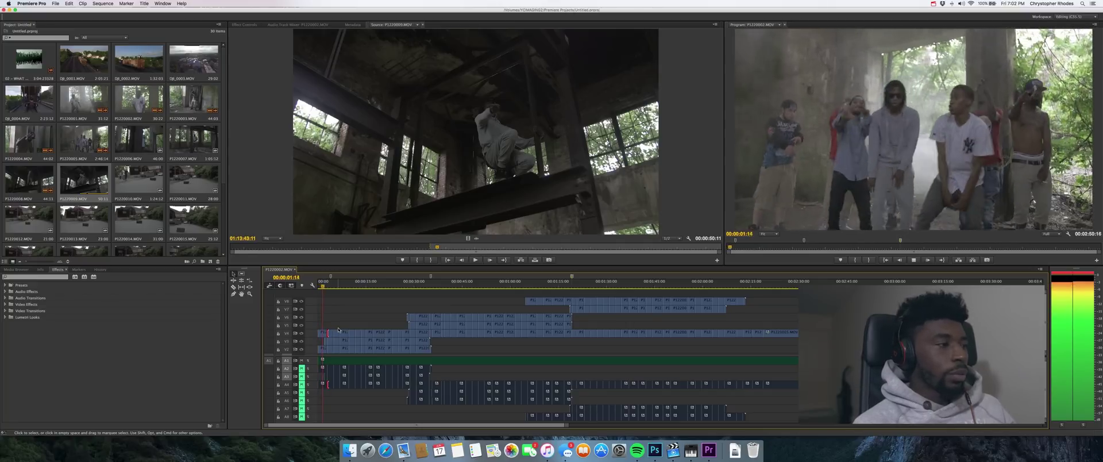
key(space)
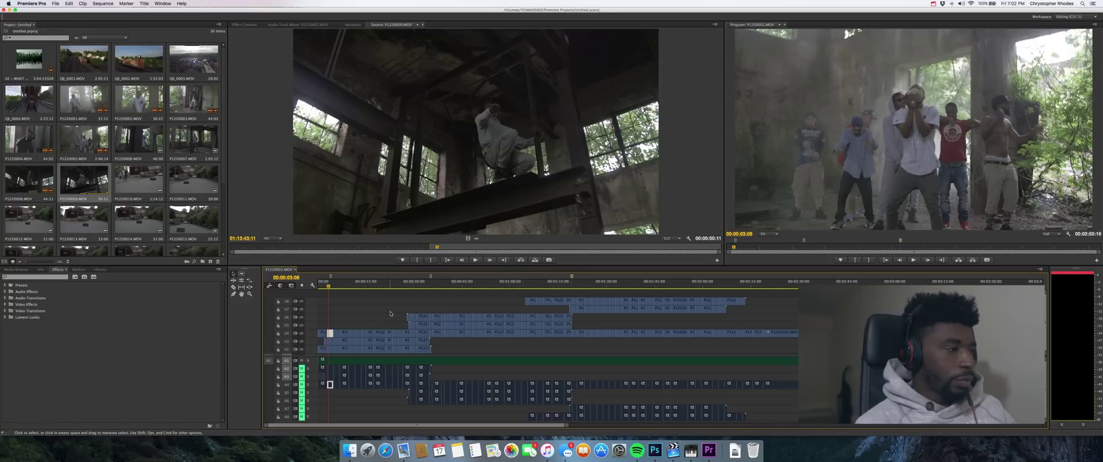
click(332, 299)
key(space)
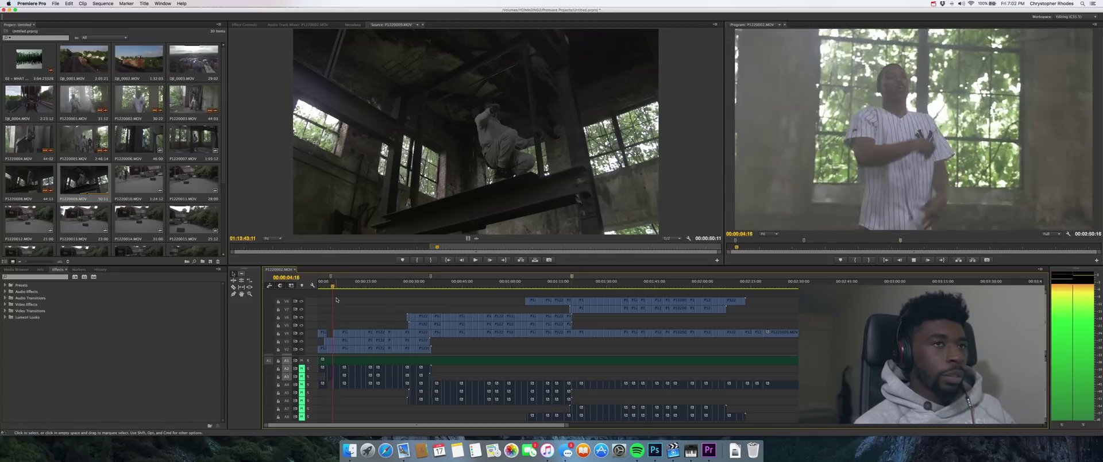
Step: Delete the upper two clip pieces at about 00:00:05:18 to expose the lowest take, and resume playback
key(space)
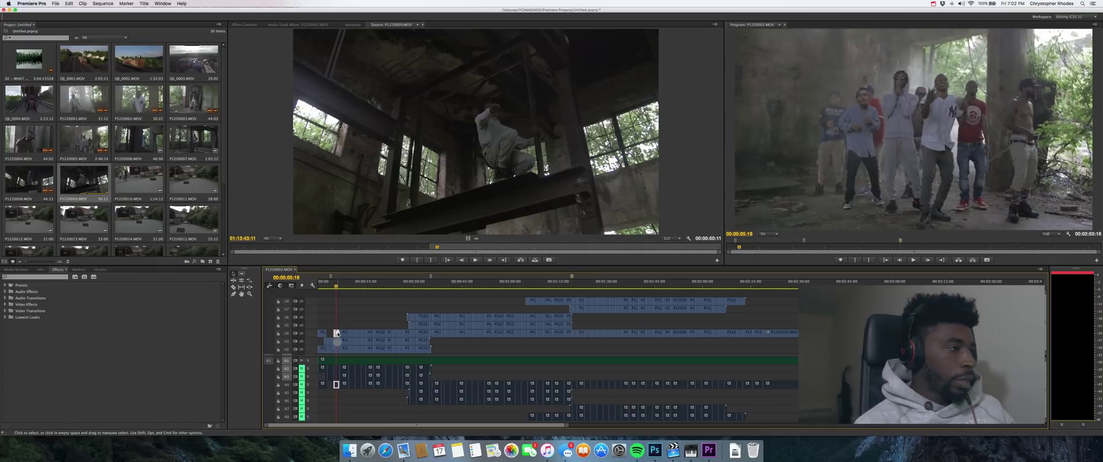
drag(343, 339, 337, 345)
key(space)
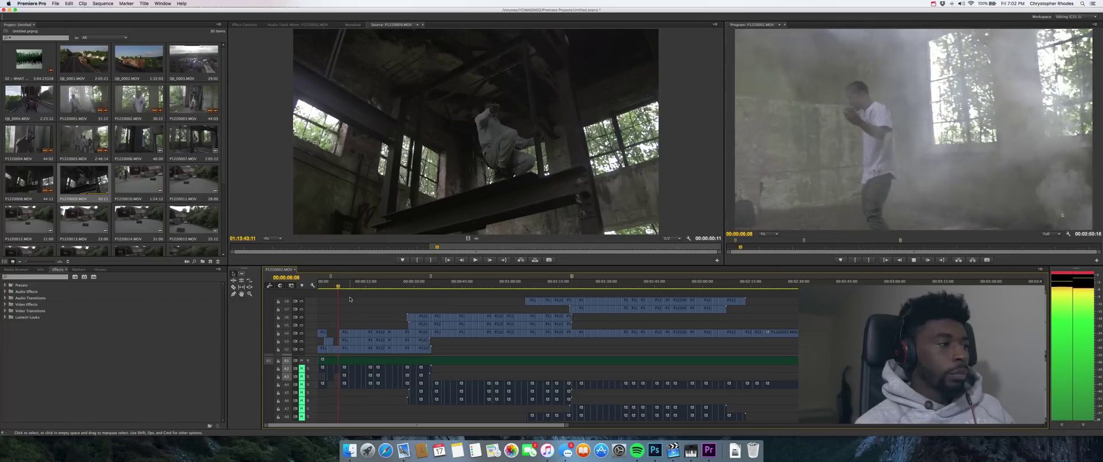
Step: Delete the top clip piece just after 00:00:08:15 and the next top piece before 00:00:13:01
click(346, 334)
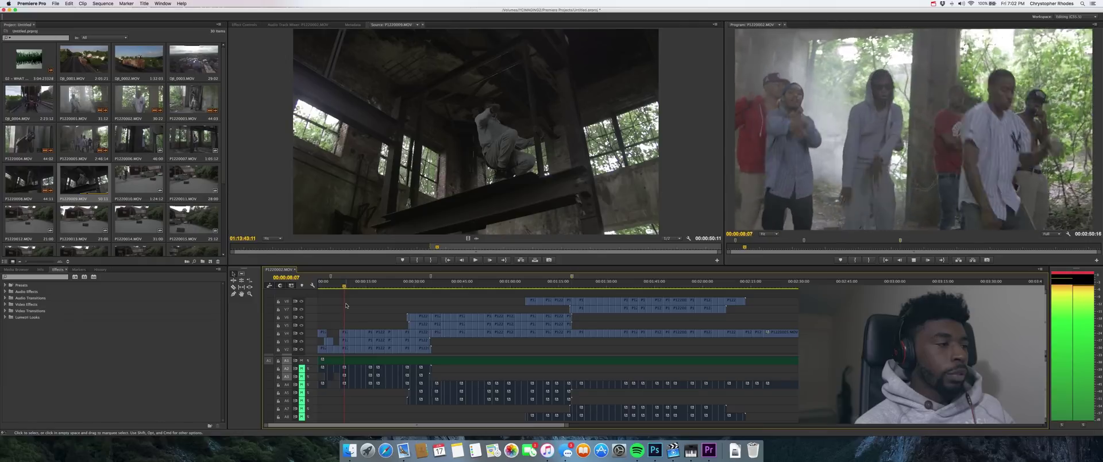
key(space)
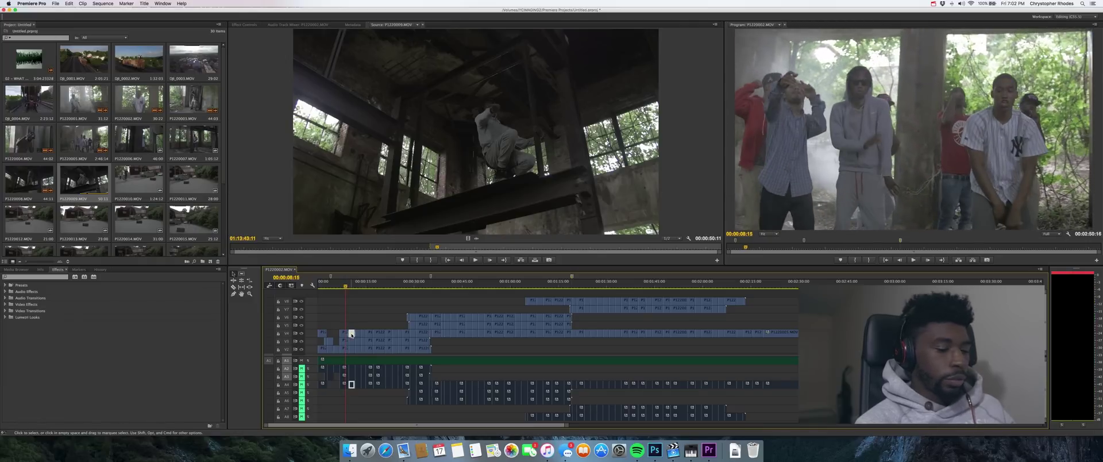
click(351, 341)
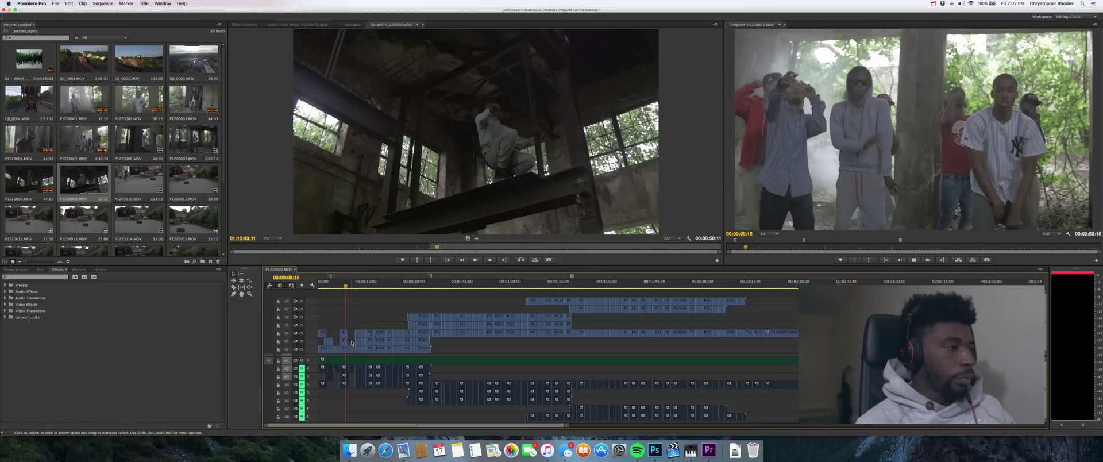
key(space)
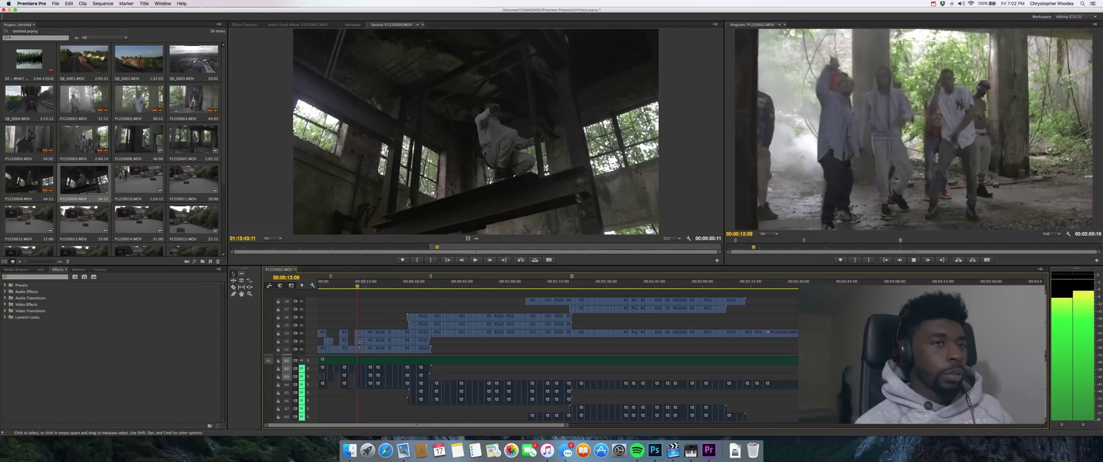
key(space)
click(358, 334)
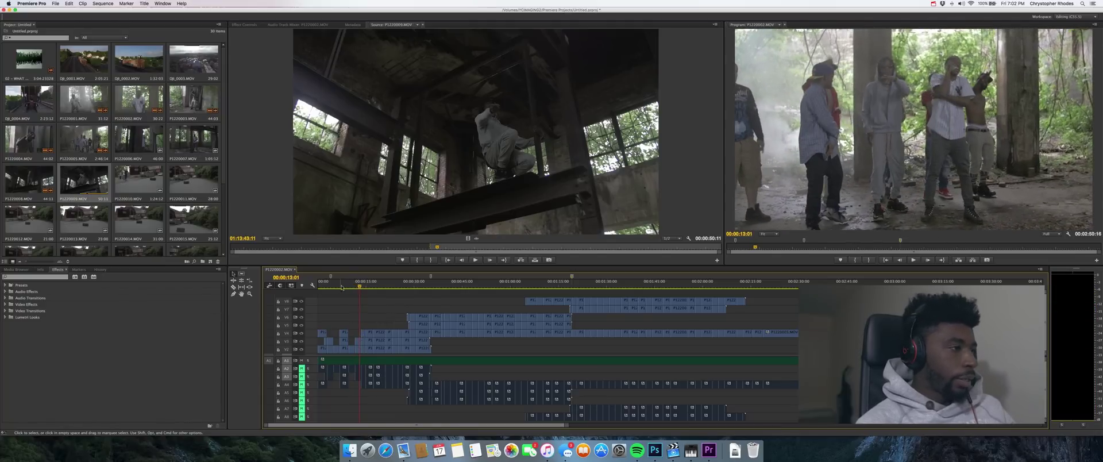
Step: Replay from shortly before the latest deletions and delete the upper two clip pieces between about 00:00:15:11 and 00:00:16:20
click(348, 283)
key(space)
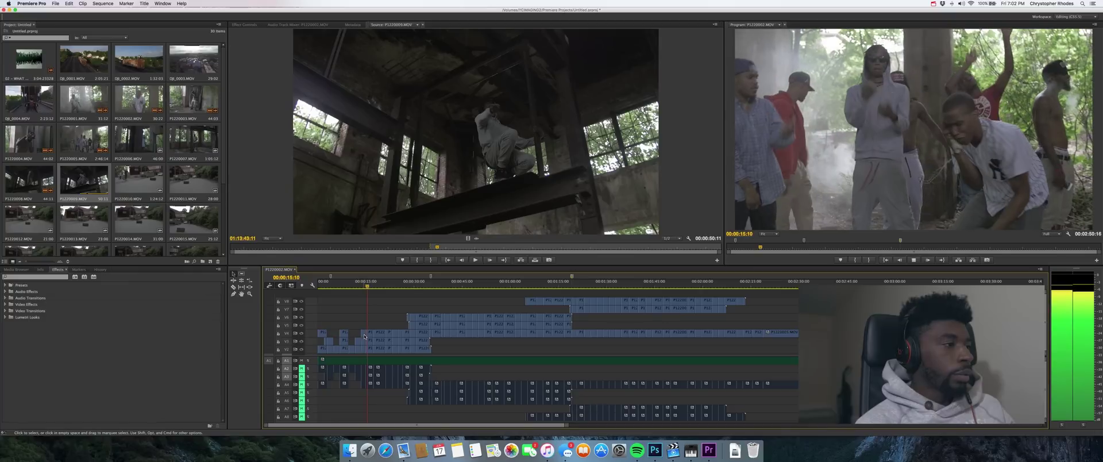
key(space)
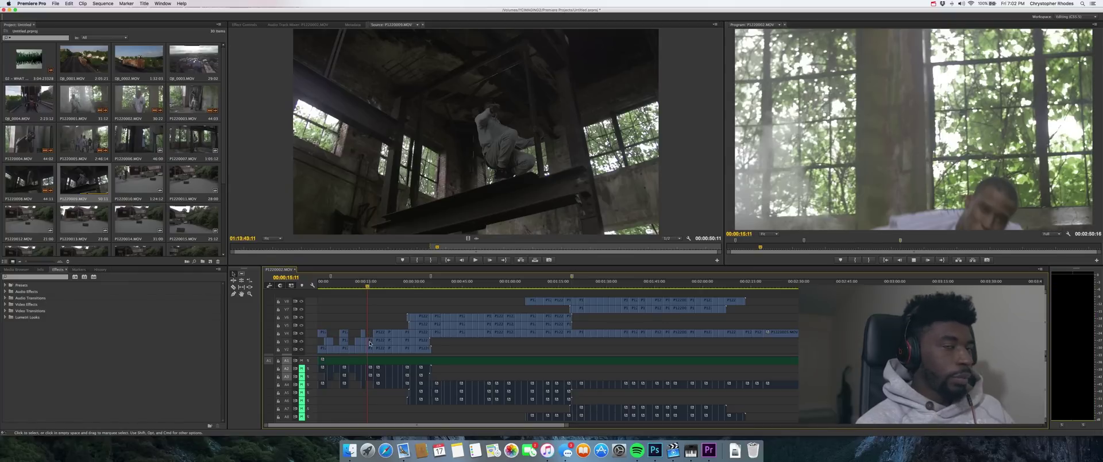
key(space)
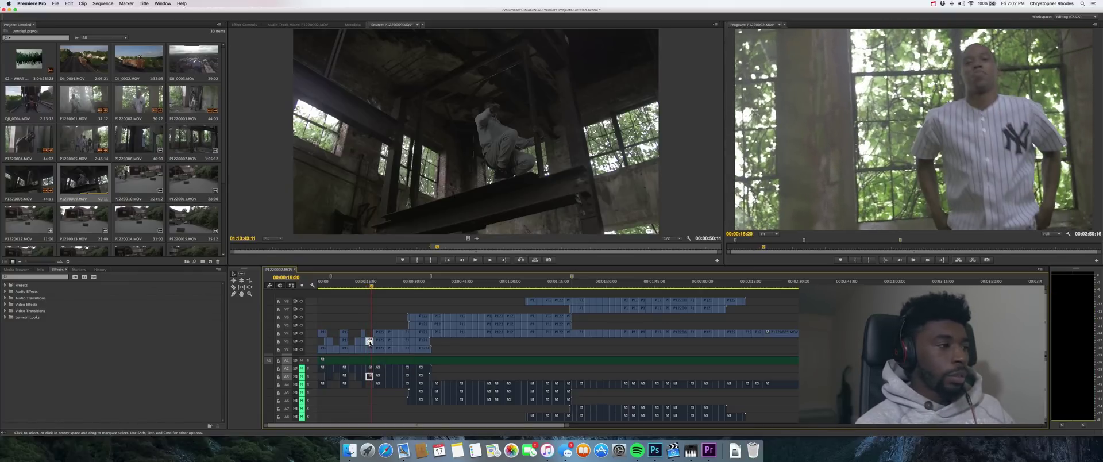
key(space)
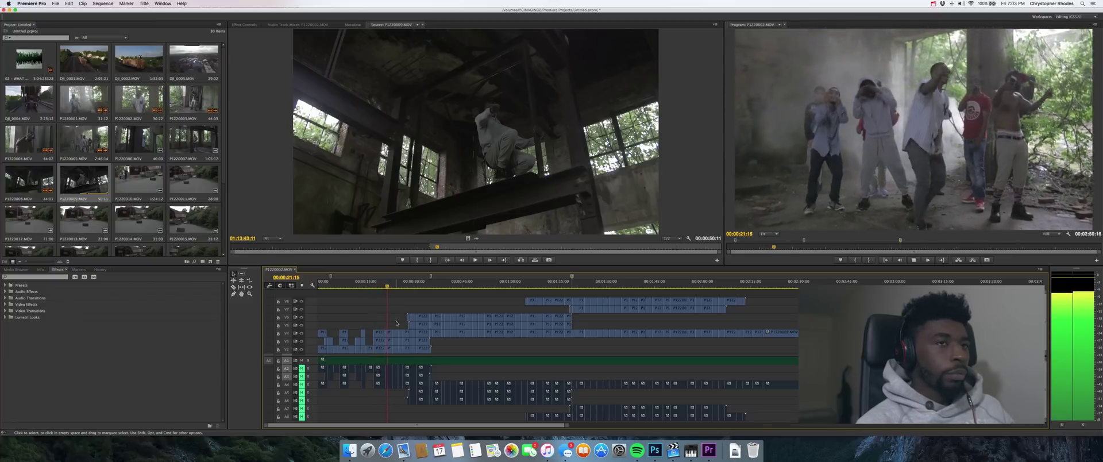
Step: Delete the top clip piece at about 00:00:21:18 and the piece directly beneath it
key(space)
click(388, 333)
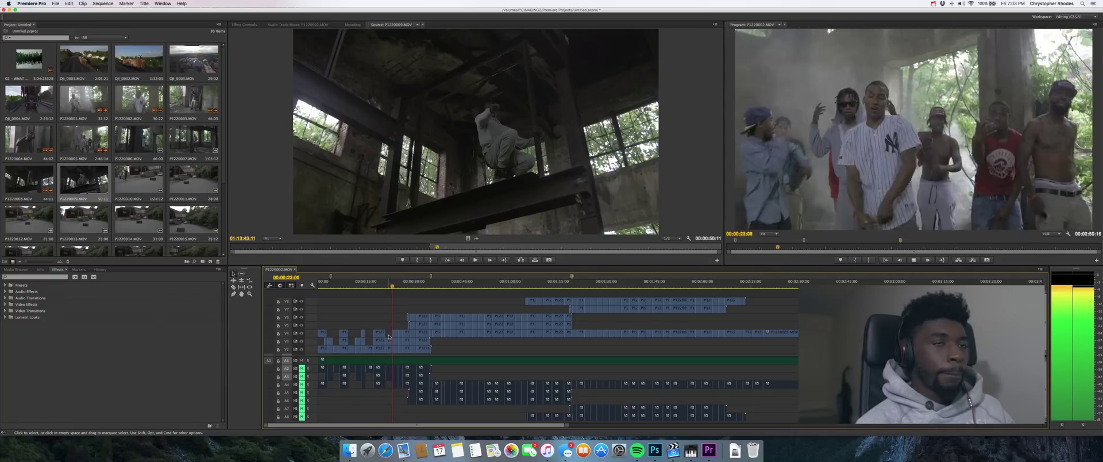
key(space)
click(388, 341)
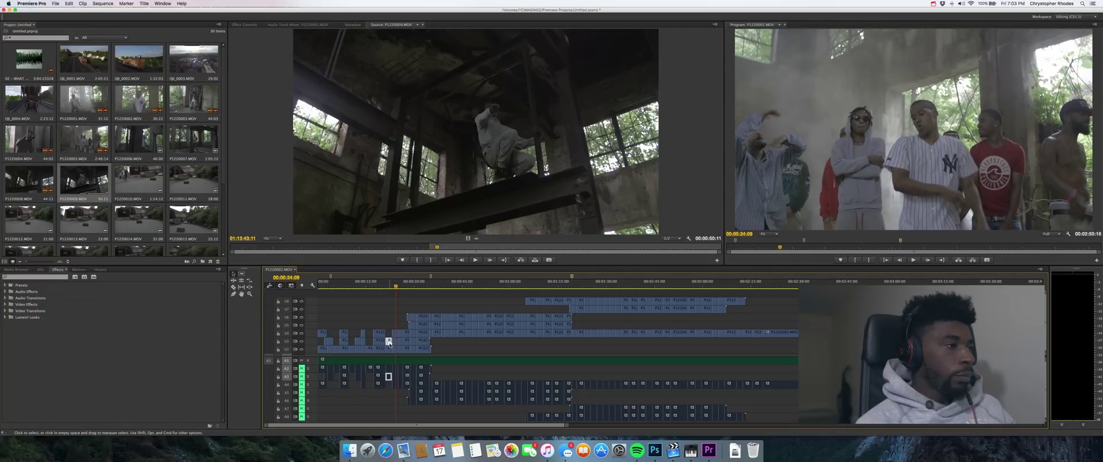
Step: Replay the cut from shortly before 00:00:20:07 and delete the upper two clip pieces at about 00:00:23:01
click(386, 285)
key(space)
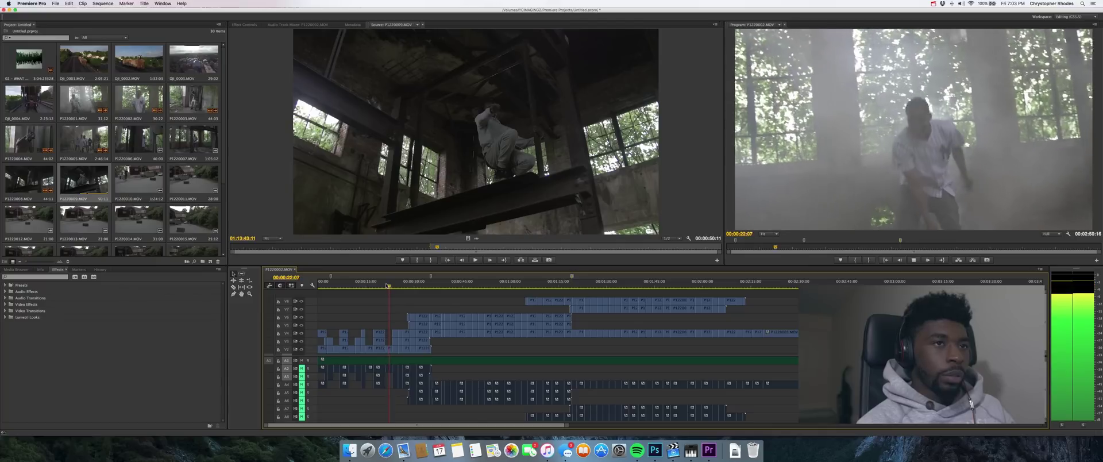
key(space)
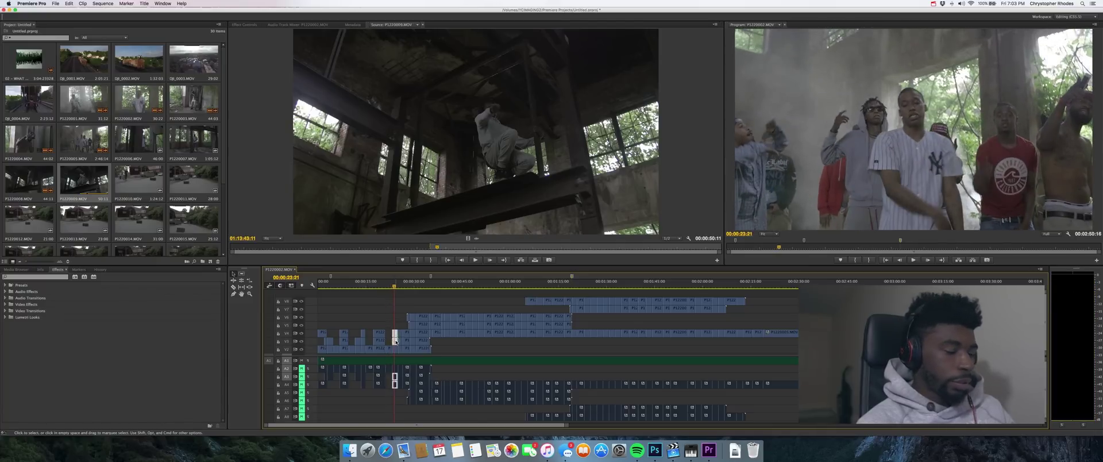
Step: Replay the edited section through 00:00:24:18 and select the top clip piece just before 00:00:26:11
click(389, 284)
key(space)
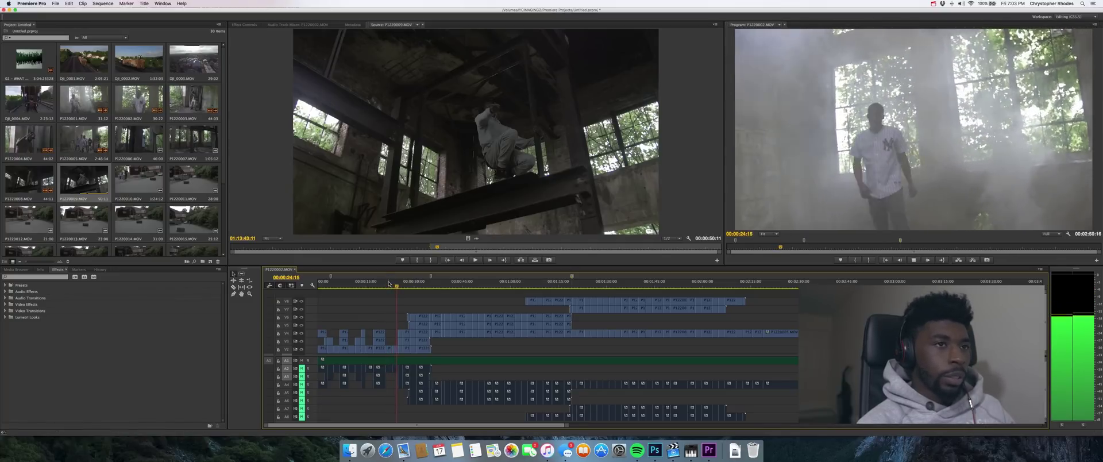
key(space)
click(400, 333)
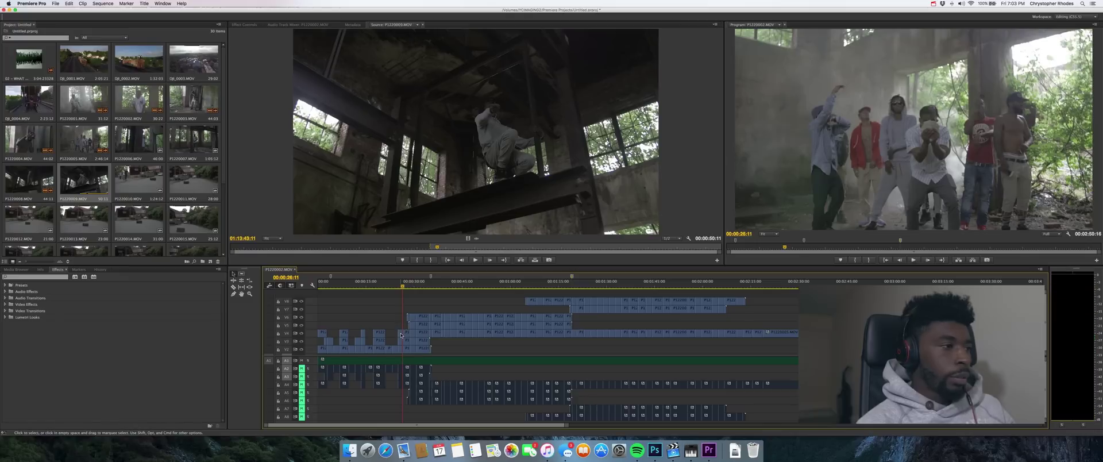
Step: Replay from just before 00:00:26:11 and delete the top two clip pieces at about 00:00:28:22
click(396, 285)
key(space)
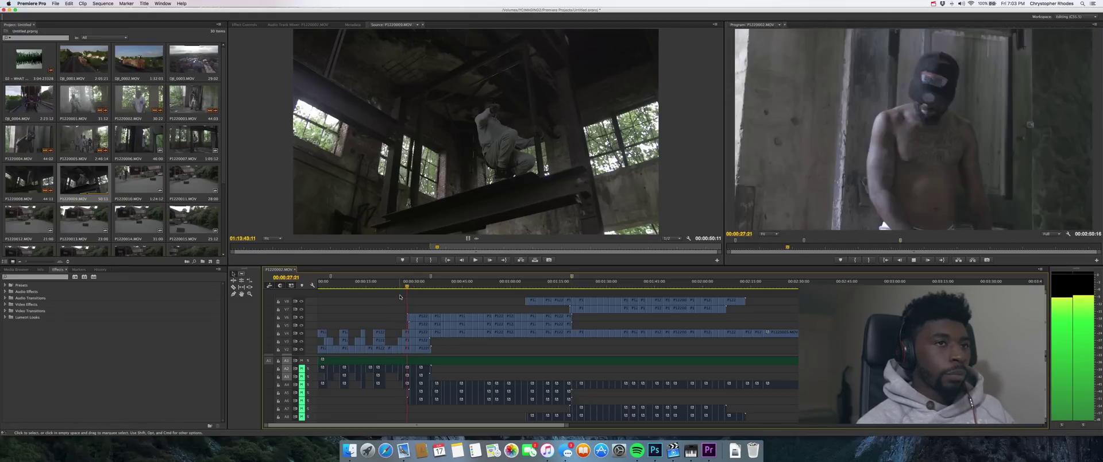
key(space)
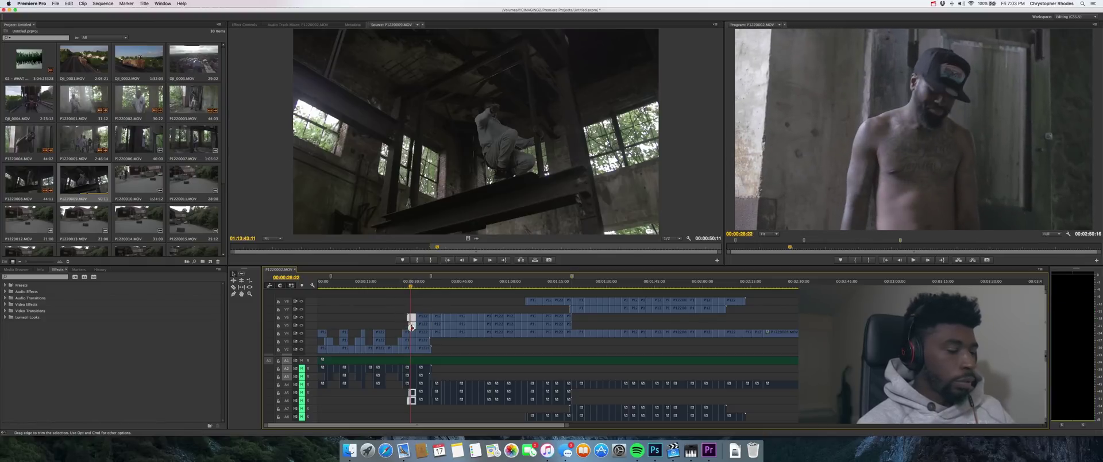
Step: Replay from about 00:00:26 and delete the two clip pieces directly above the lowest take at about 00:00:28:22
drag(410, 287, 401, 289)
key(space)
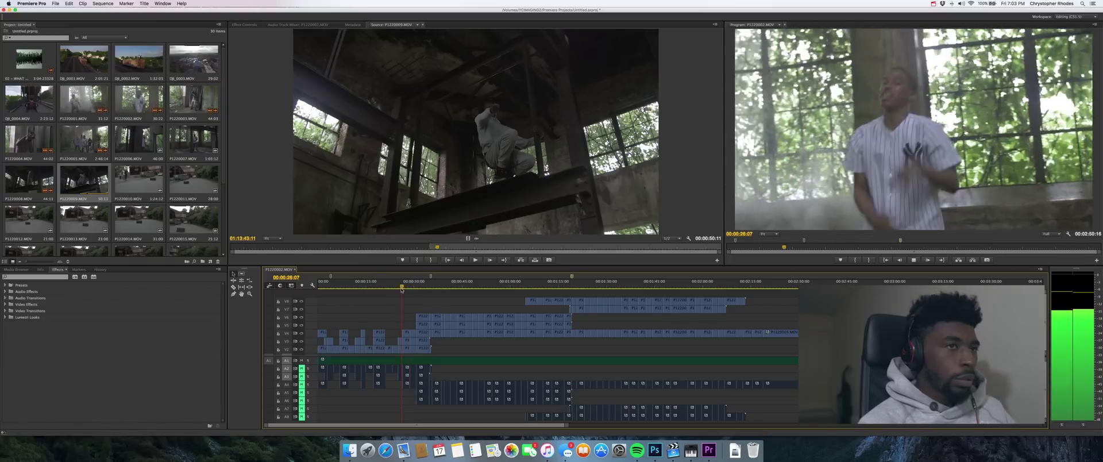
key(space)
click(412, 335)
drag(412, 336, 414, 345)
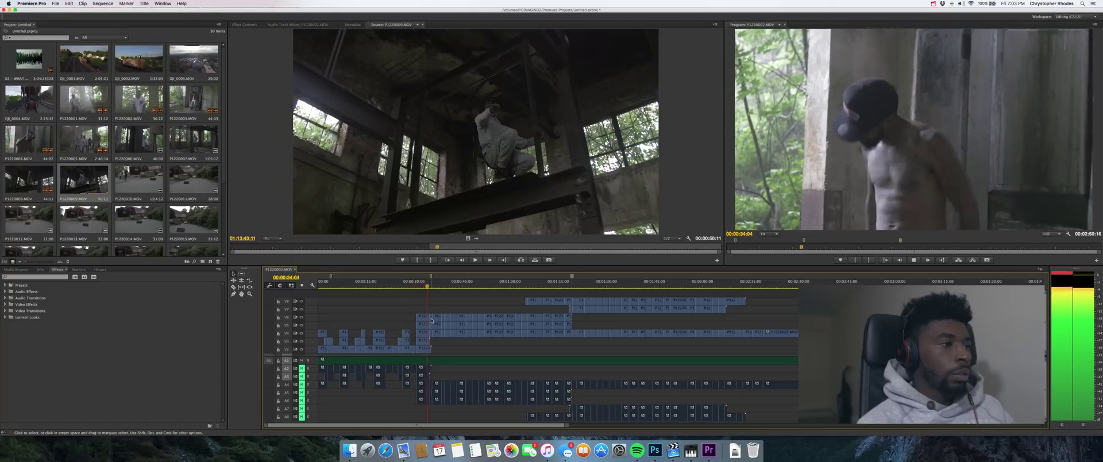
Step: Review playback from about 00:00:34:04, delete the top clip piece around 00:00:36:08, and save the project
click(427, 281)
key(space)
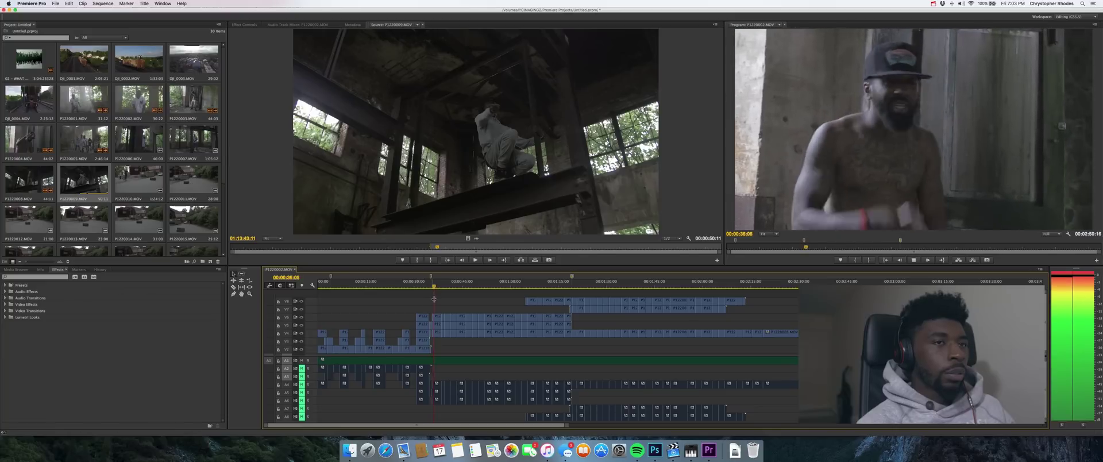
key(space)
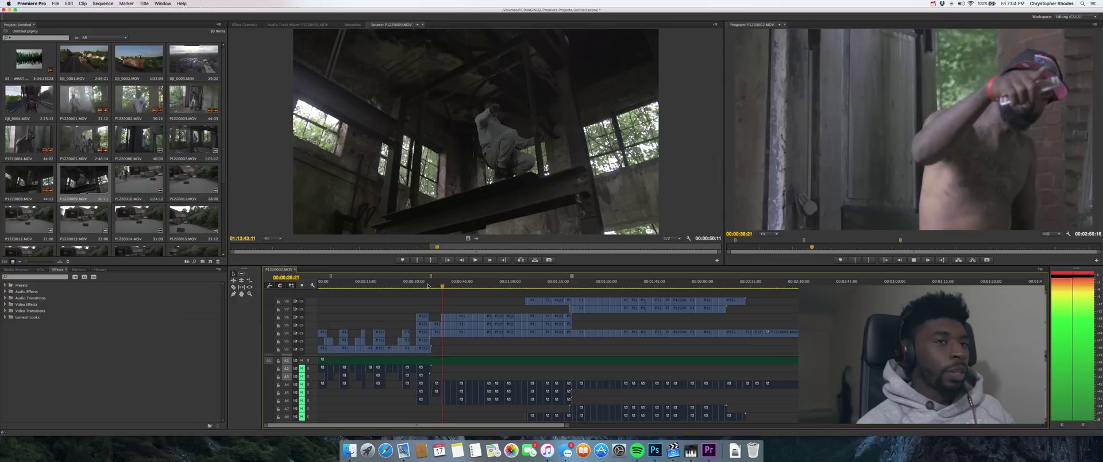
key(super+s)
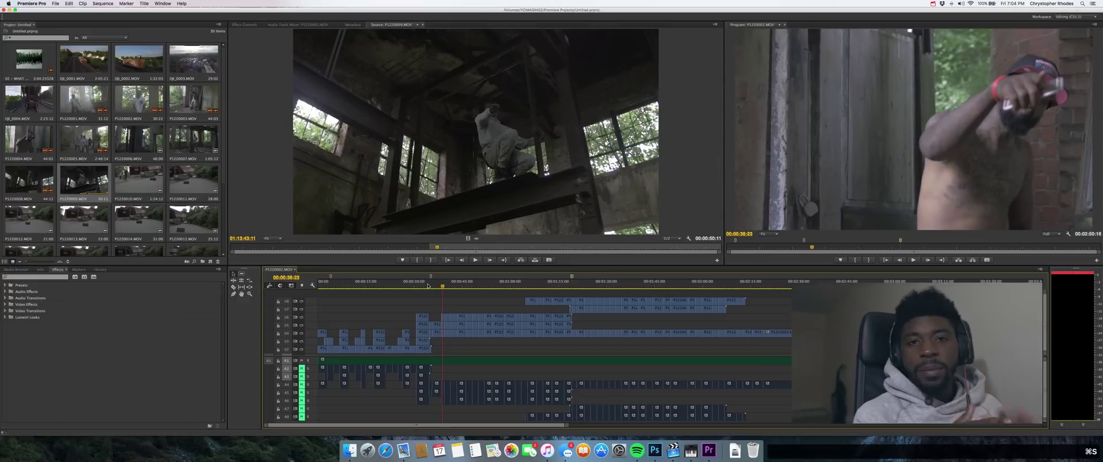